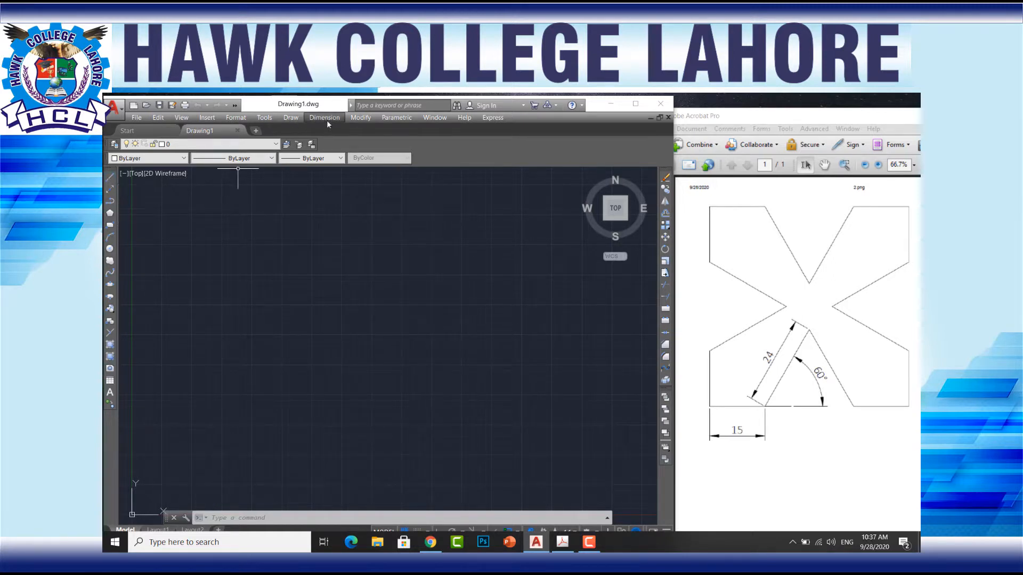
Step: Draw an open chain of eight connected freehand lines, starting with a nearly horizontal segment about 16 units long
{"action": "left_click", "coordinate": [291, 117]}
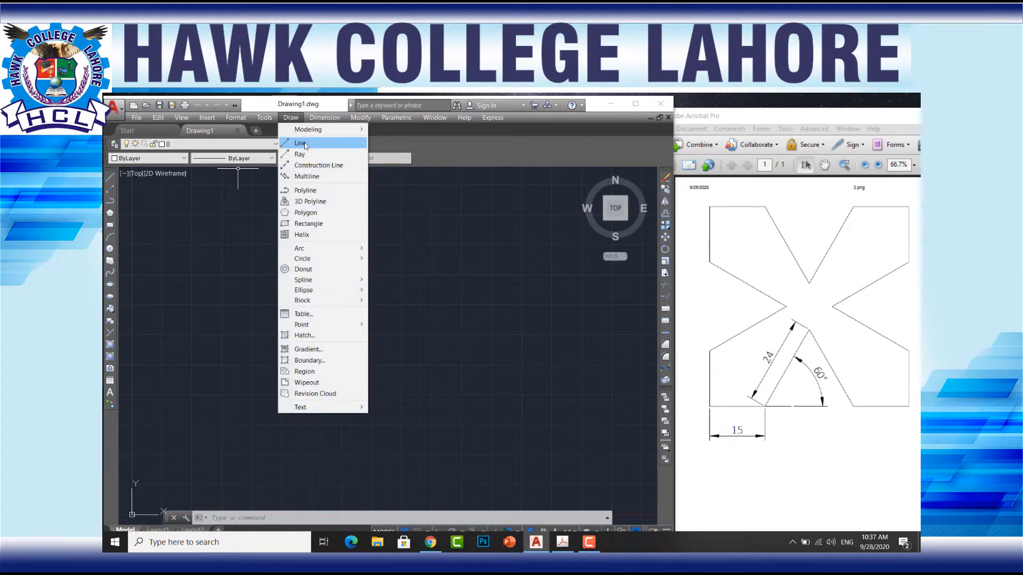
{"action": "left_click", "coordinate": [301, 143]}
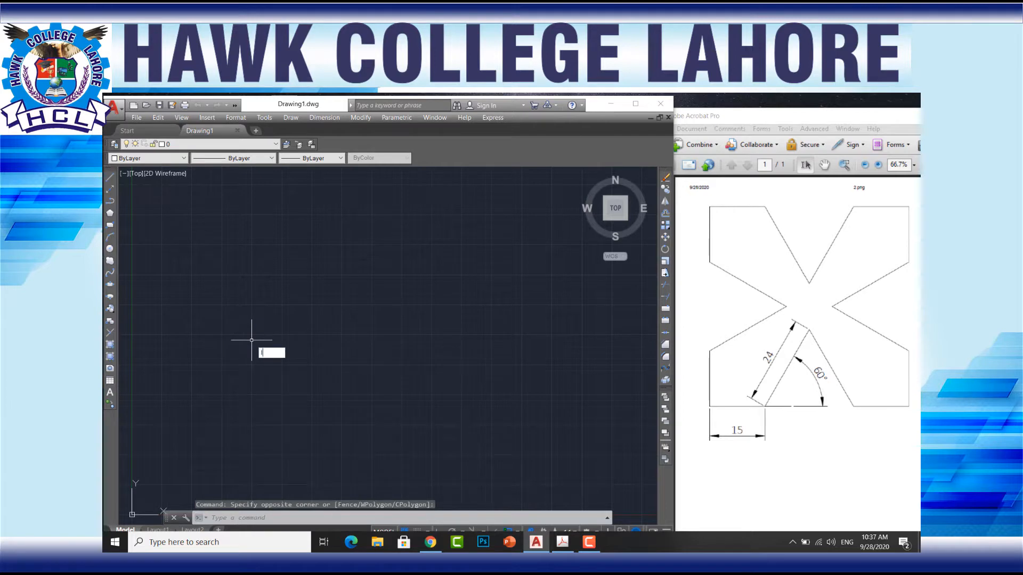
{"action": "type", "text": "L"}
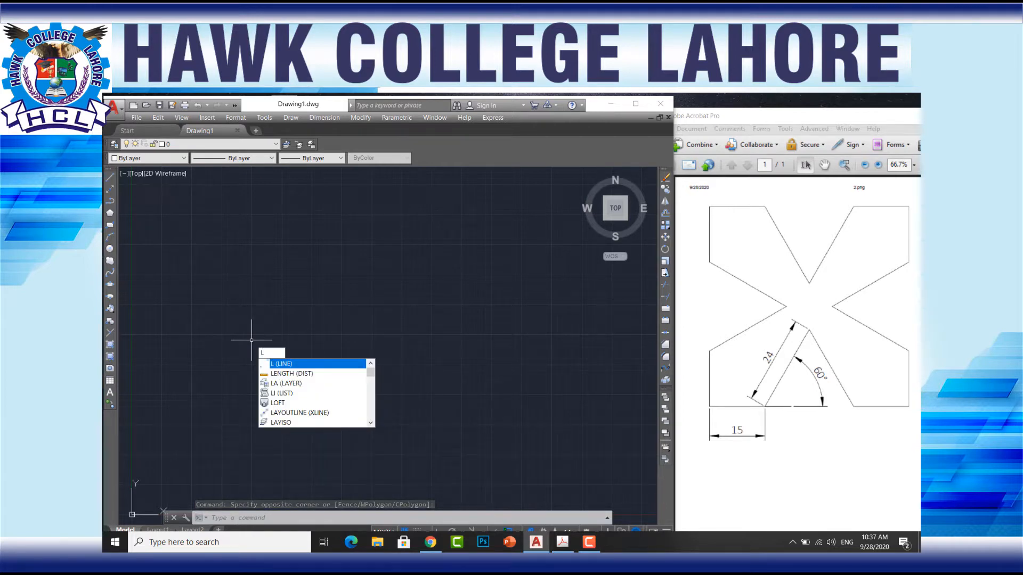
{"action": "key", "text": "Return"}
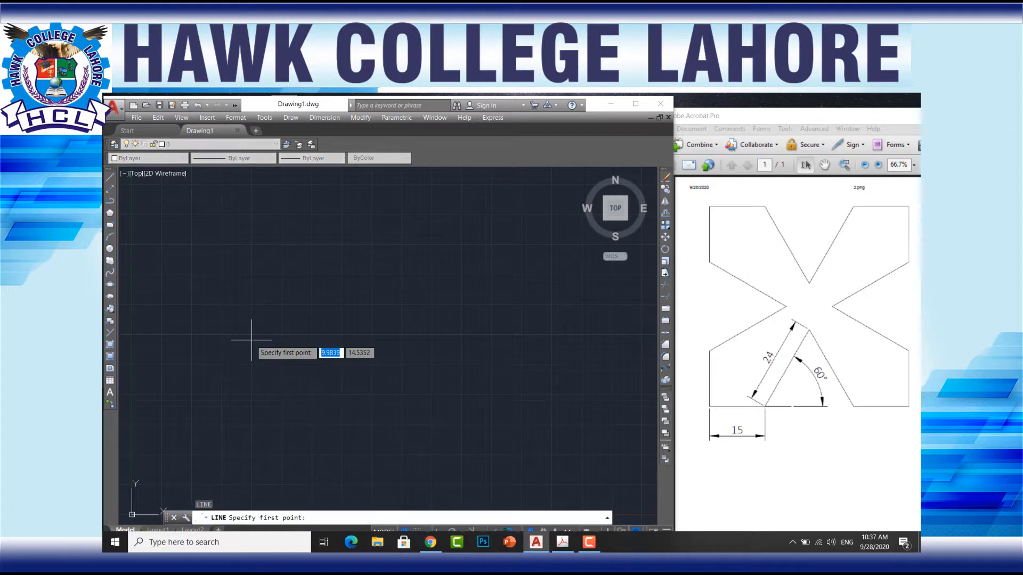
{"action": "left_click", "coordinate": [223, 364]}
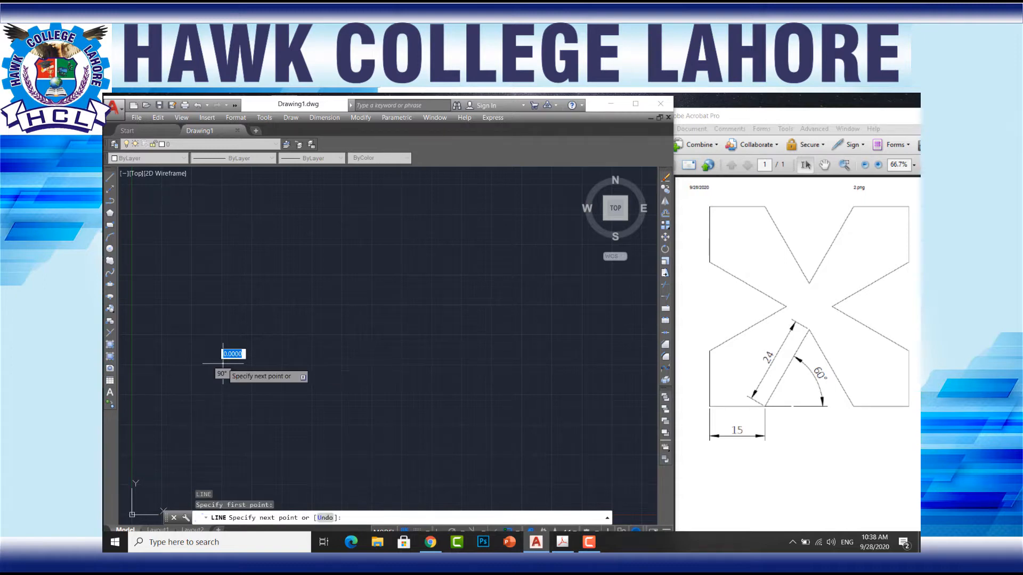
{"action": "left_click", "coordinate": [422, 363]}
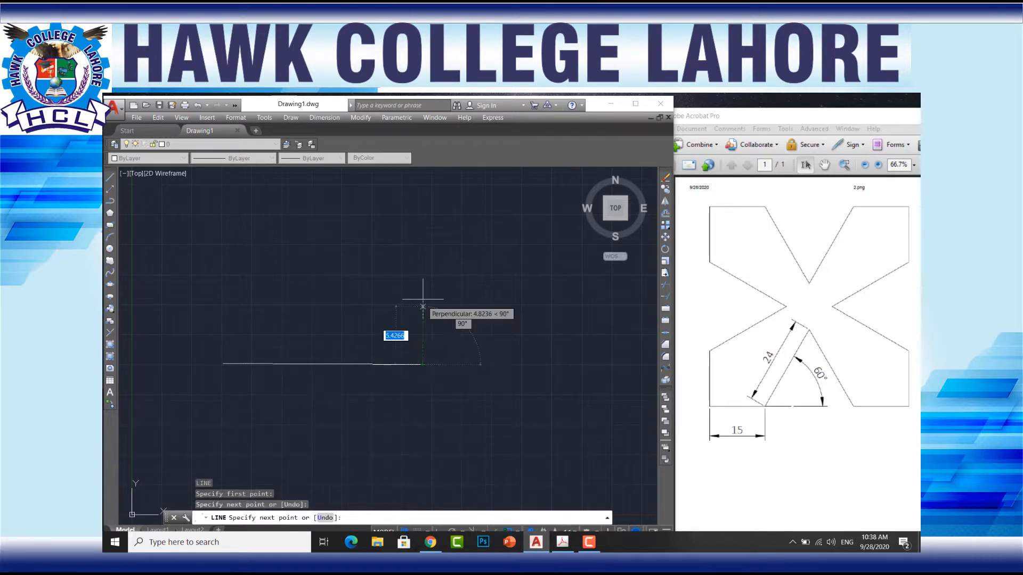
{"action": "left_click", "coordinate": [417, 264]}
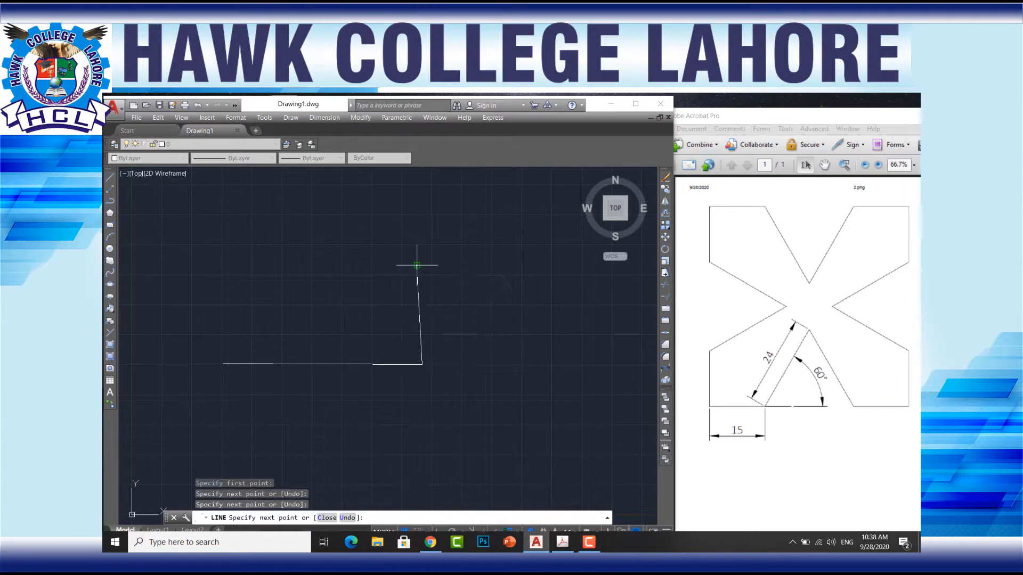
{"action": "left_click", "coordinate": [230, 268]}
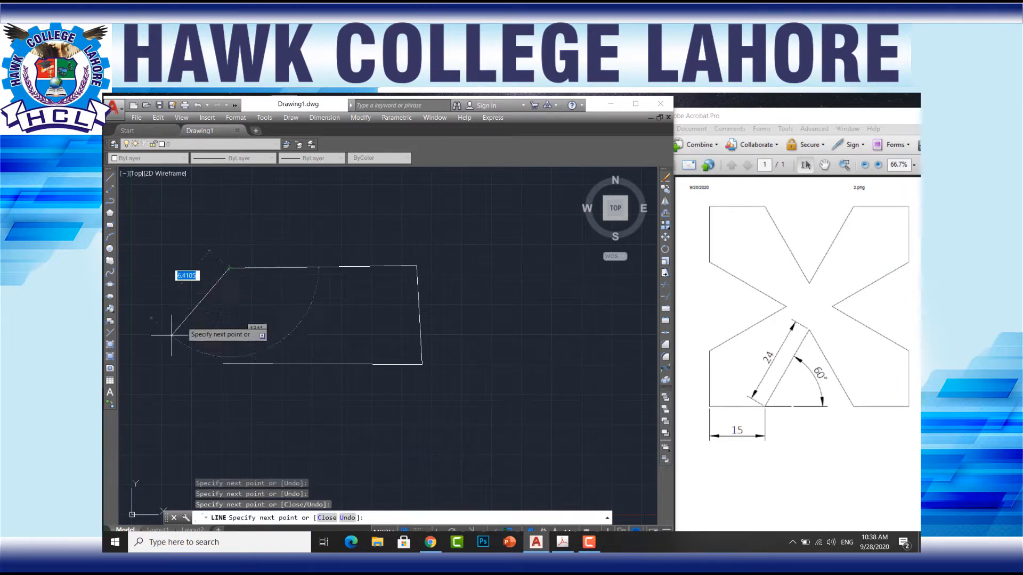
{"action": "left_click", "coordinate": [170, 350]}
{"action": "left_click", "coordinate": [211, 432]}
{"action": "left_click", "coordinate": [244, 313]}
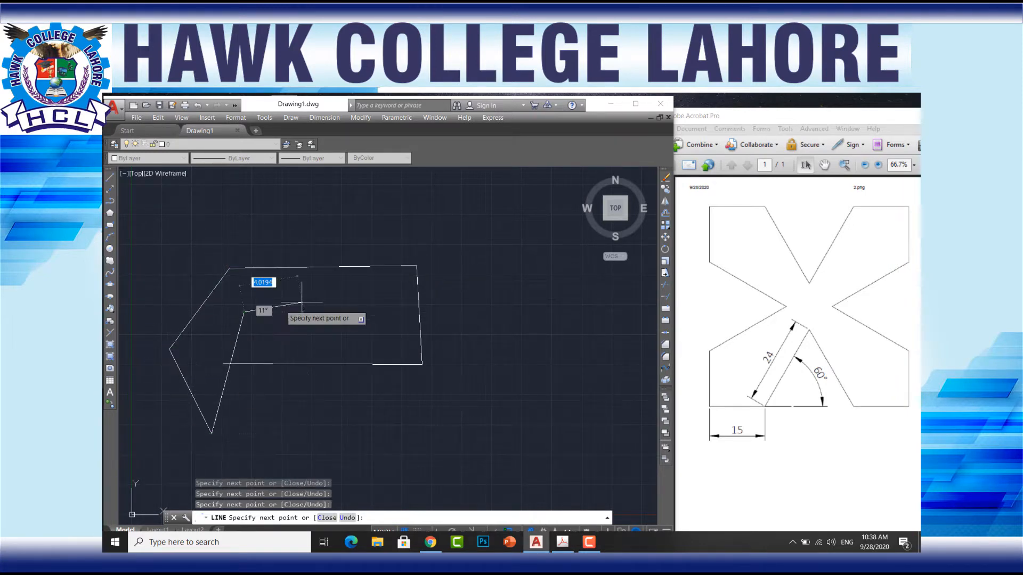
{"action": "left_click", "coordinate": [356, 310]}
{"action": "left_click", "coordinate": [365, 416]}
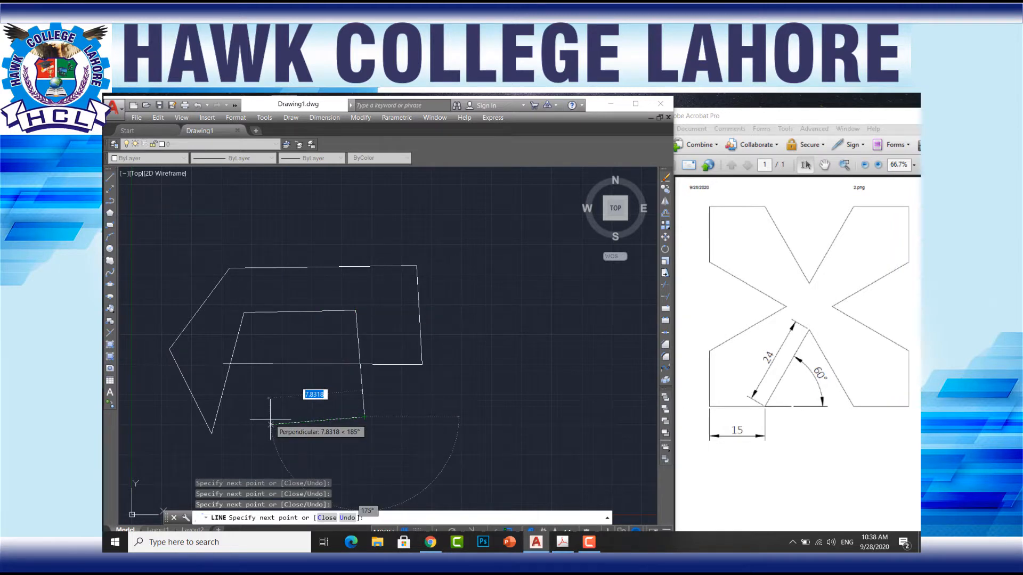
{"action": "key", "text": "Escape"}
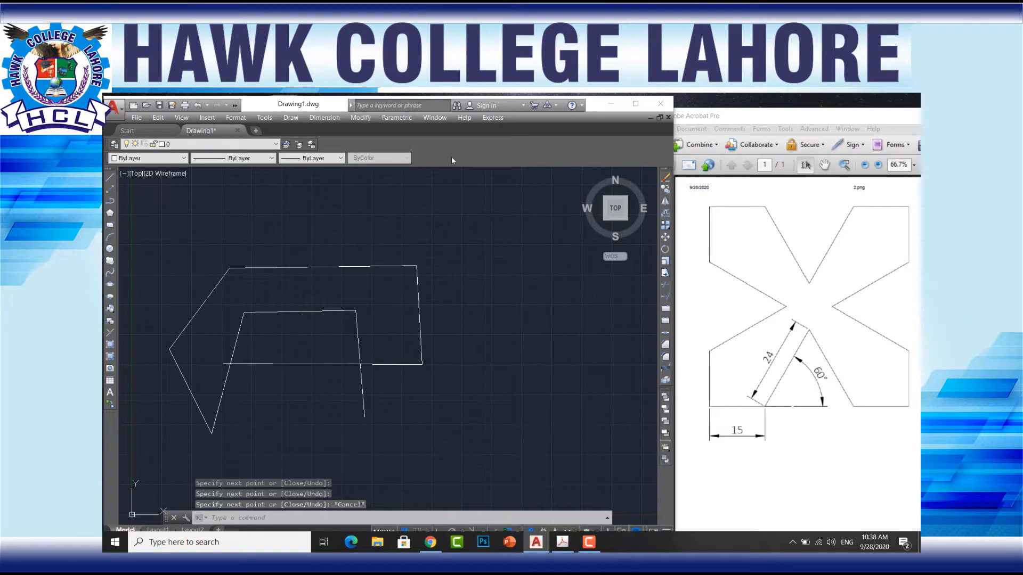
Step: Turn on Ortho mode to restrict the cursor to horizontal and vertical directions
{"action": "left_click_drag", "start_coordinate": [331, 101], "coordinate": [324, 94]}
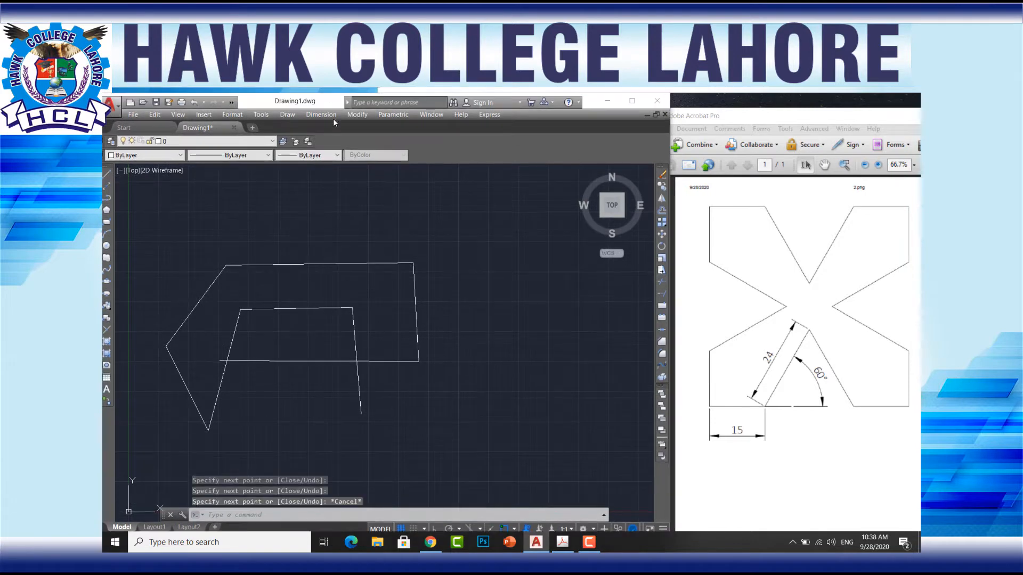
{"action": "left_click", "coordinate": [435, 527]}
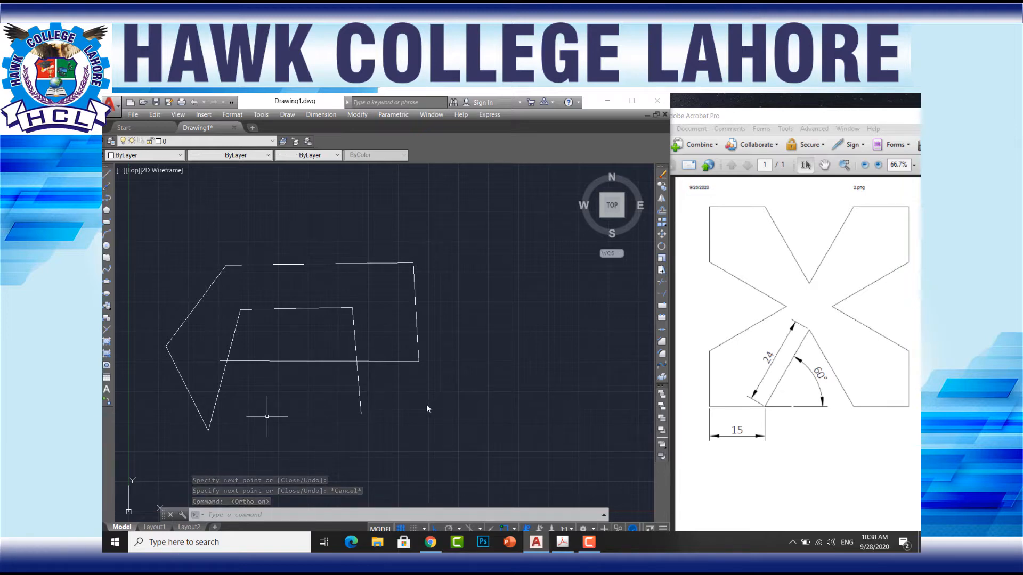
Step: Draw a closed rectangle about 13.7 units wide from four orthogonal lines beside the freehand shape
{"action": "type", "text": "l"}
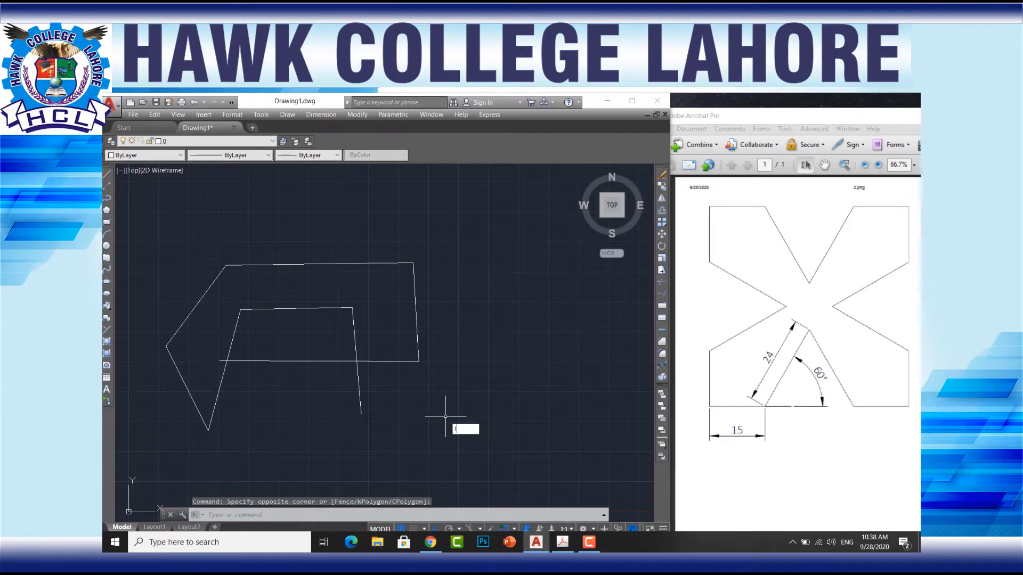
{"action": "key", "text": "Return"}
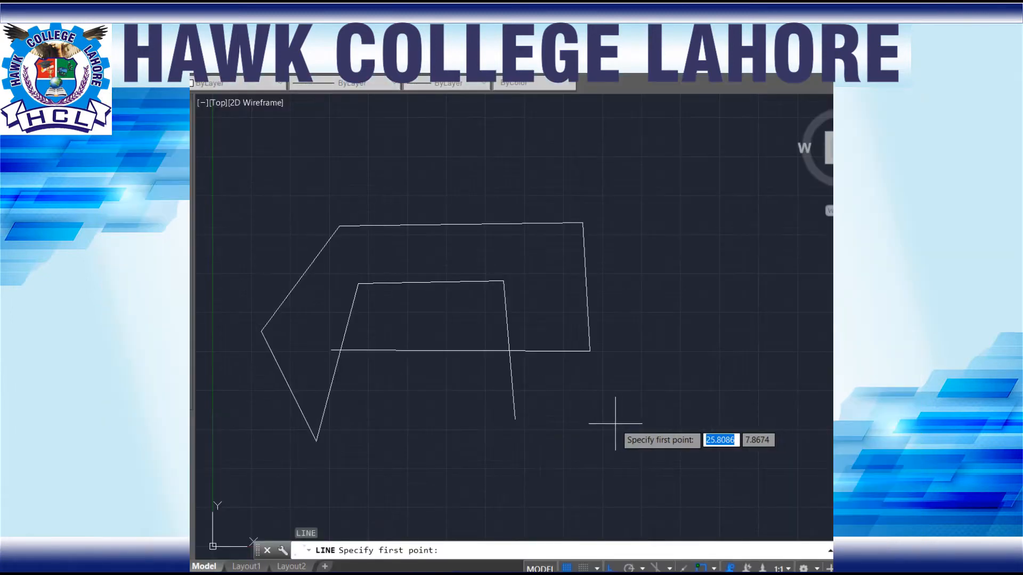
{"action": "left_click", "coordinate": [615, 424]}
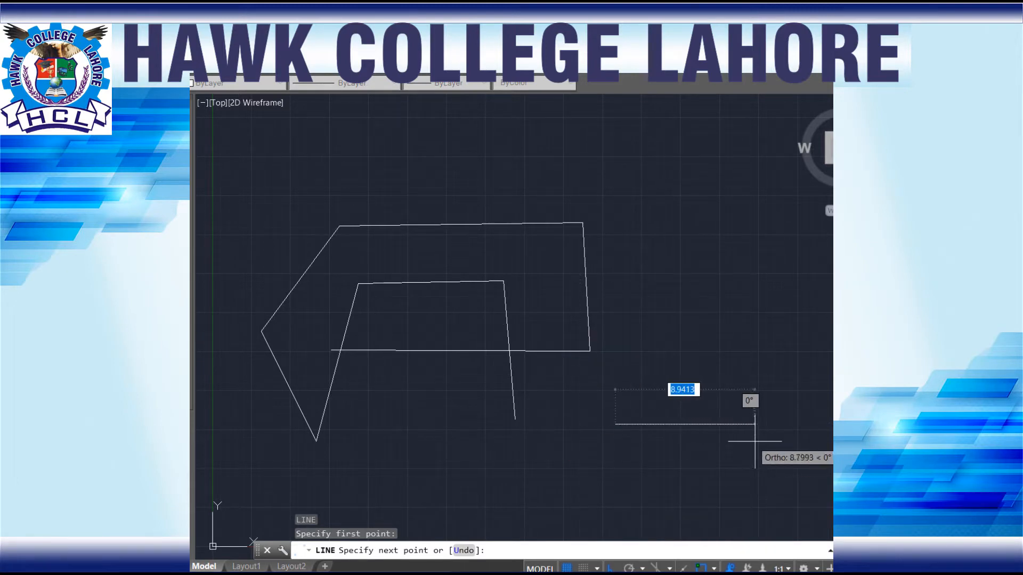
{"action": "left_click", "coordinate": [827, 425]}
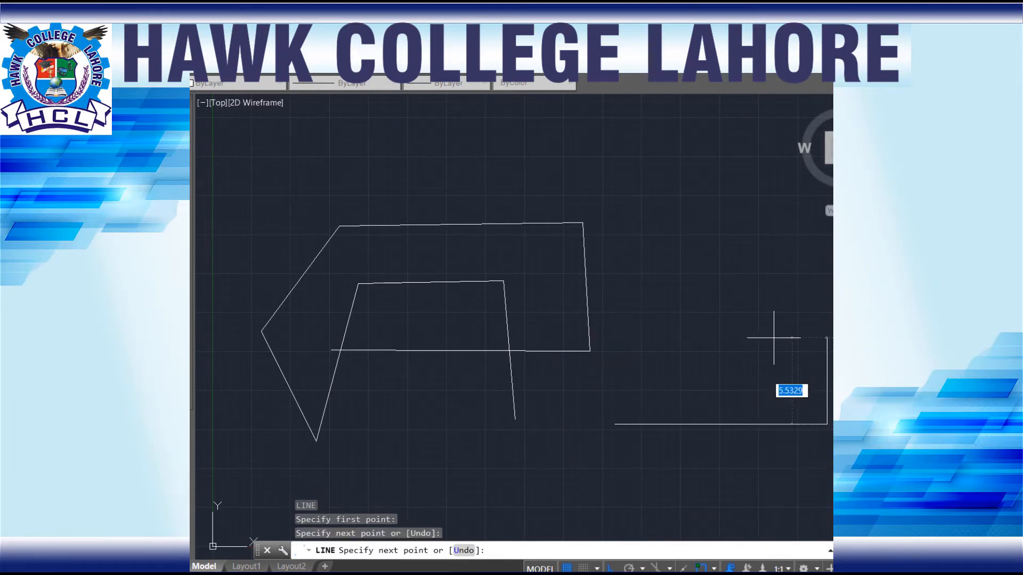
{"action": "left_click", "coordinate": [701, 258]}
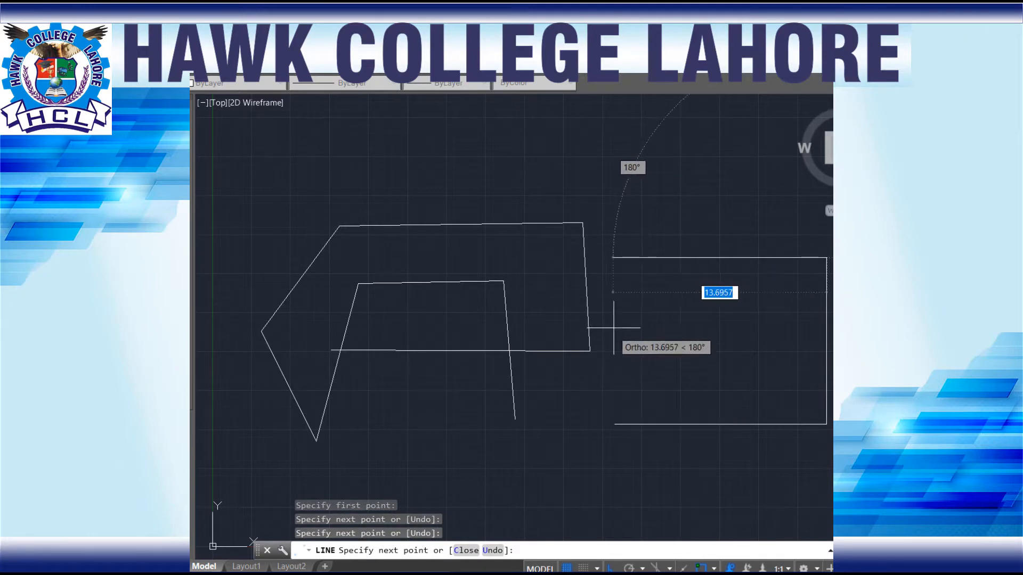
{"action": "left_click", "coordinate": [613, 351]}
{"action": "left_click", "coordinate": [613, 424]}
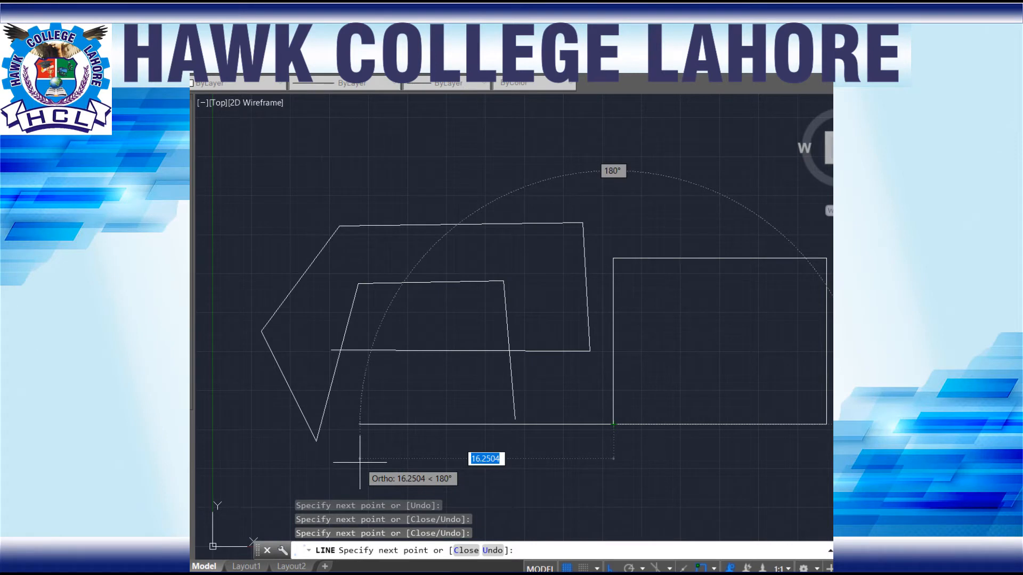
{"action": "key", "text": "Escape"}
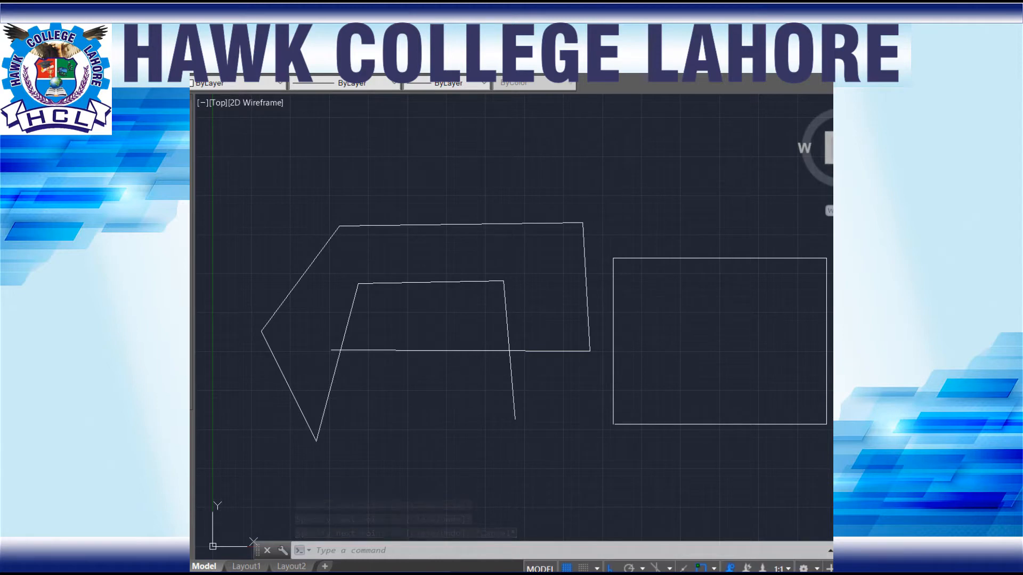
Step: Erase all practice lines, including the freehand shape, the rectangle and the leftover upper line
{"action": "left_click", "coordinate": [832, 241]}
{"action": "left_click", "coordinate": [278, 478]}
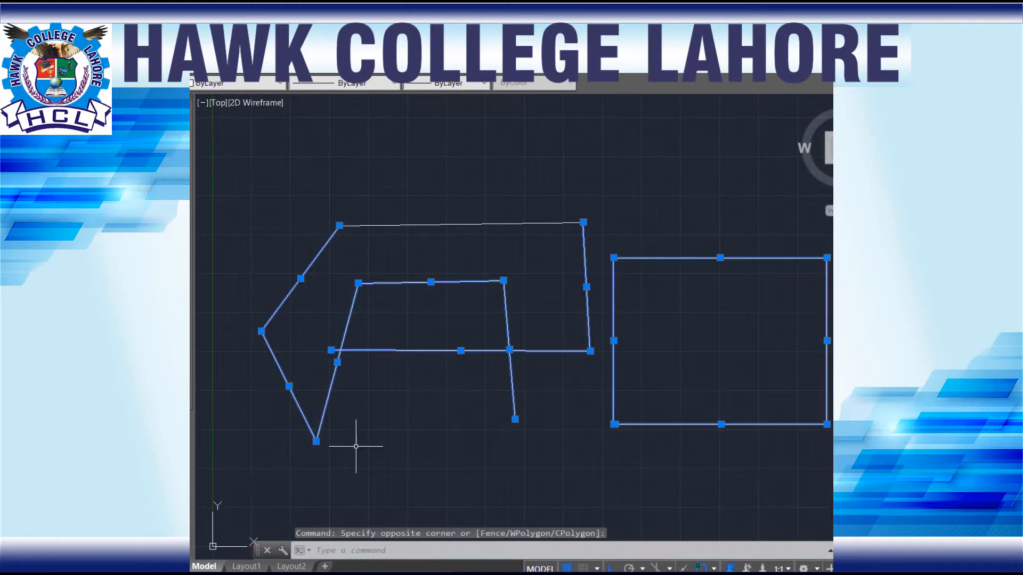
{"action": "key", "text": "Delete"}
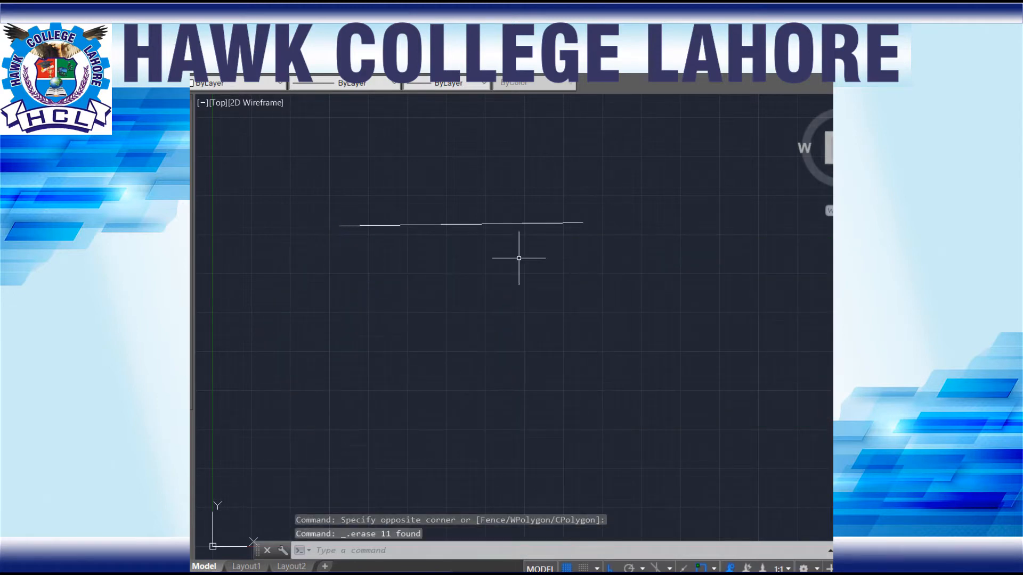
{"action": "left_click", "coordinate": [627, 194]}
{"action": "left_click", "coordinate": [208, 381]}
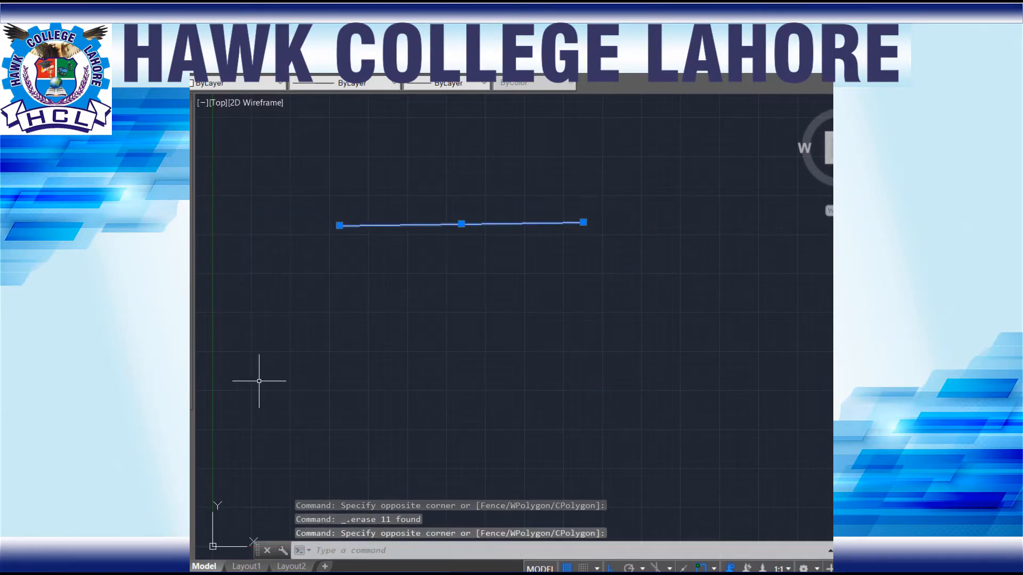
{"action": "key", "text": "Delete"}
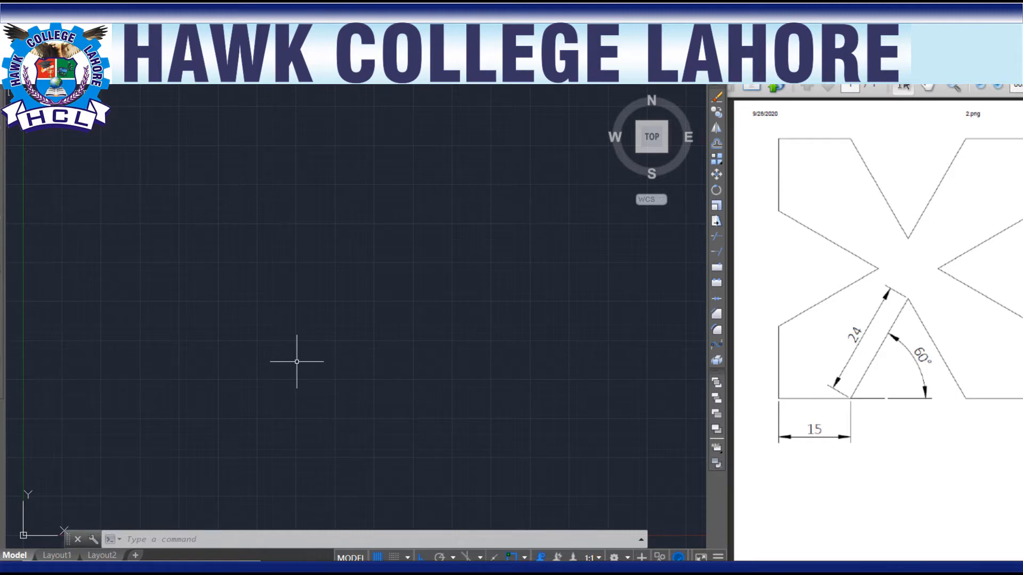
Step: Review the length type options in the drawing units settings and accept Decimal
{"action": "type", "text": "UN"}
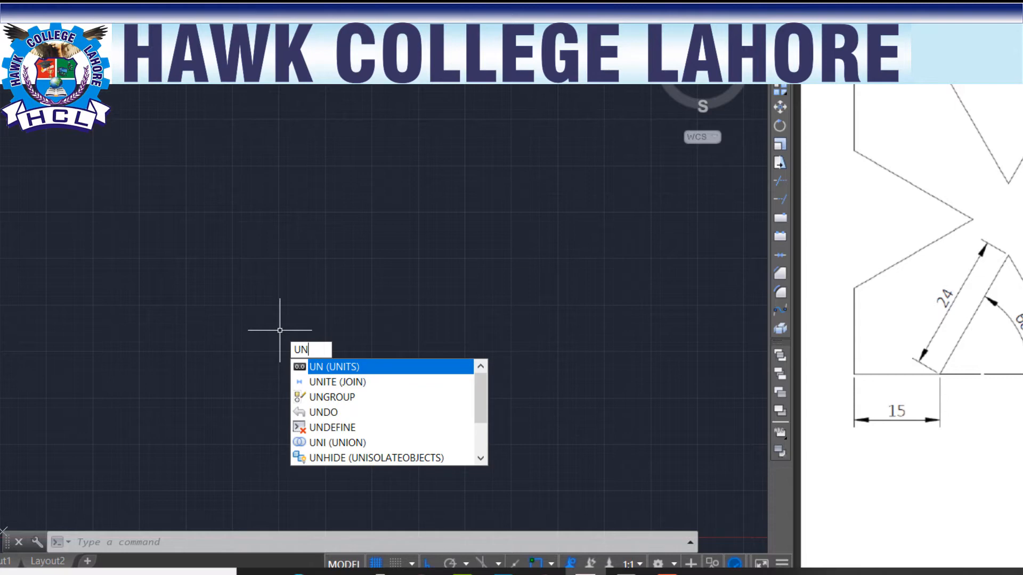
{"action": "key", "text": "Return"}
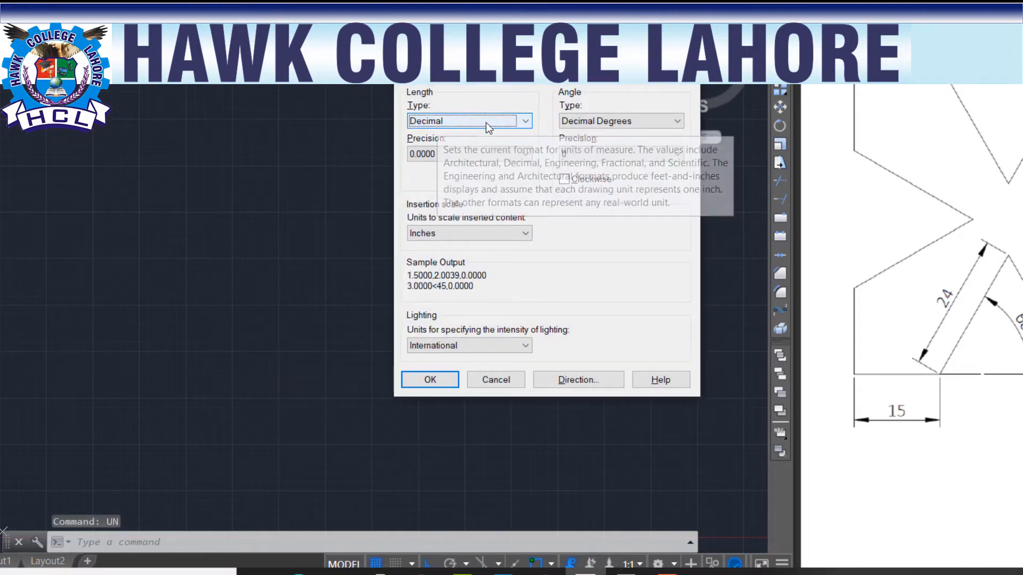
{"action": "left_click", "coordinate": [524, 121]}
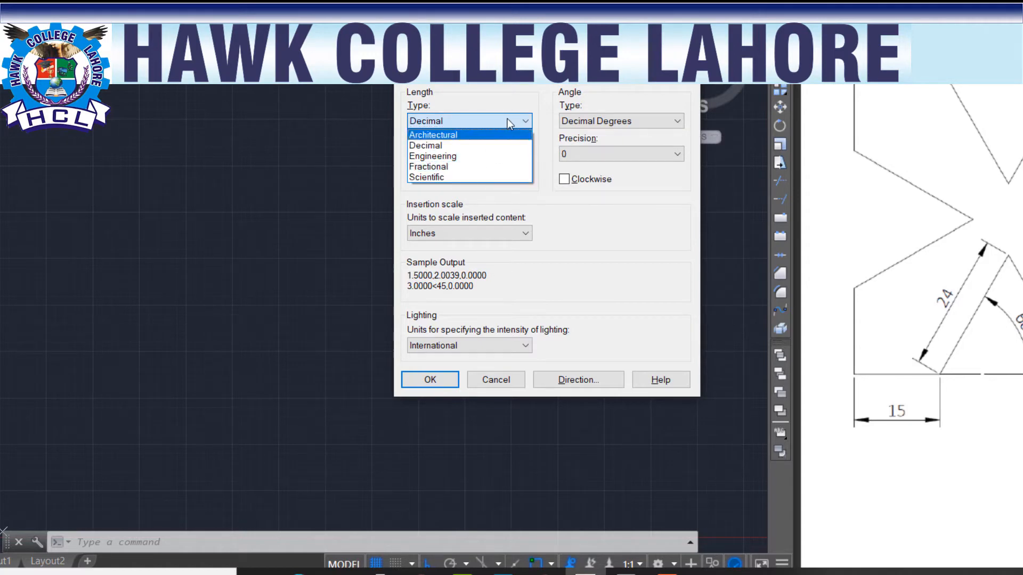
{"action": "left_click", "coordinate": [524, 123]}
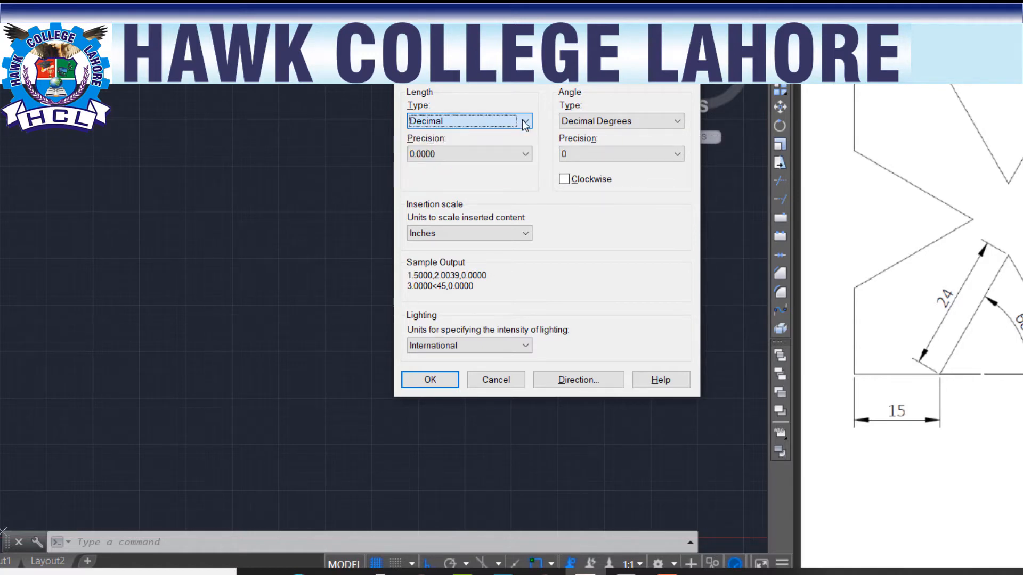
{"action": "left_click", "coordinate": [428, 380]}
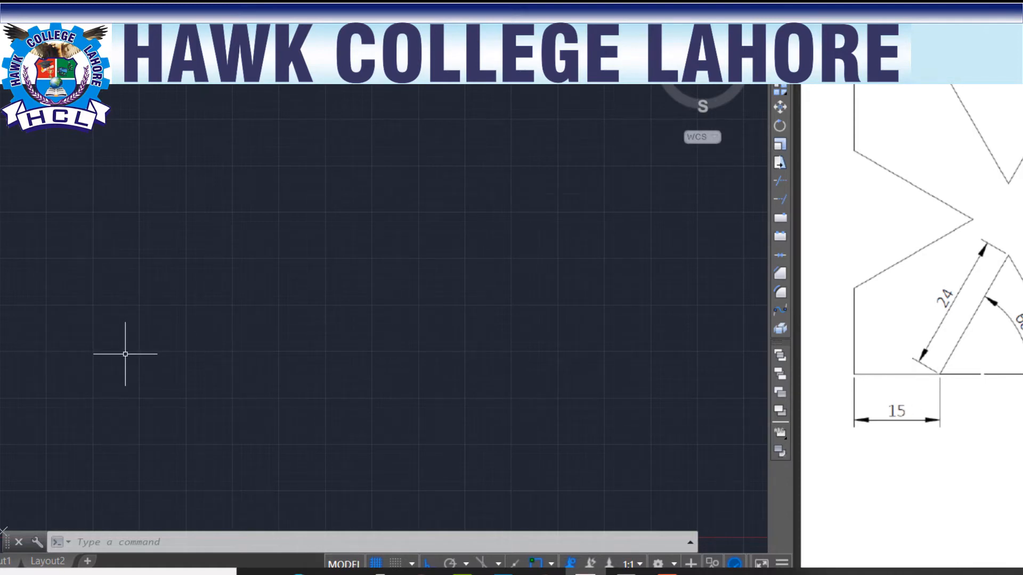
Step: Draw a horizontal line 15 units long to the right and continue it with a collinear freehand segment about 9 units long
{"action": "type", "text": "L"}
{"action": "key", "text": "Return"}
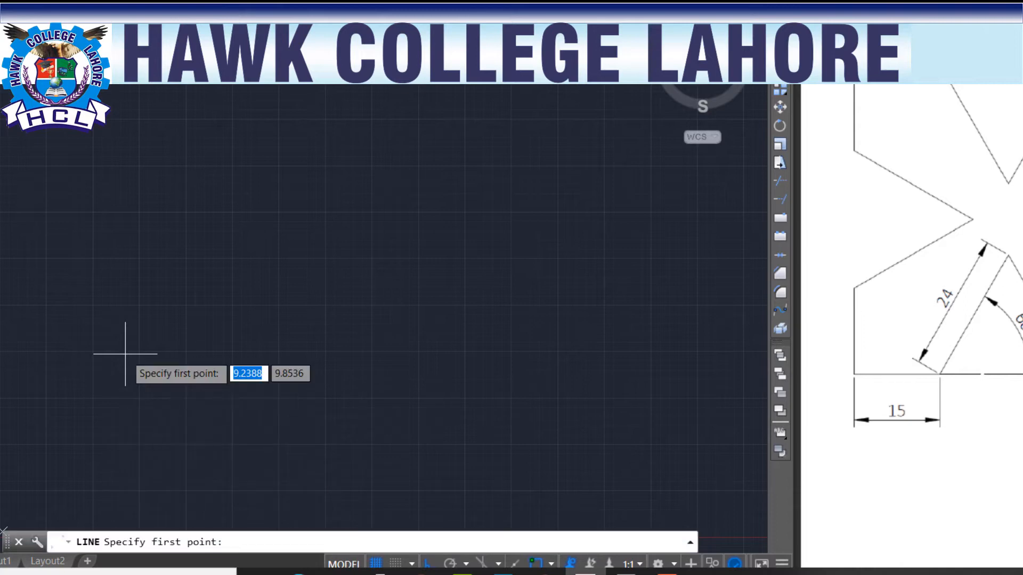
{"action": "left_click", "coordinate": [120, 327]}
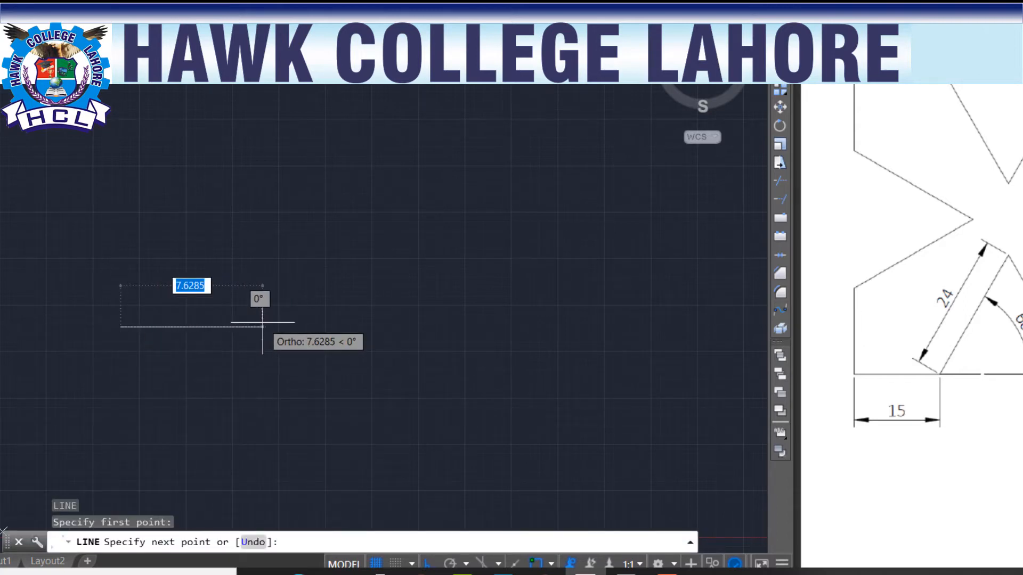
{"action": "type", "text": "15"}
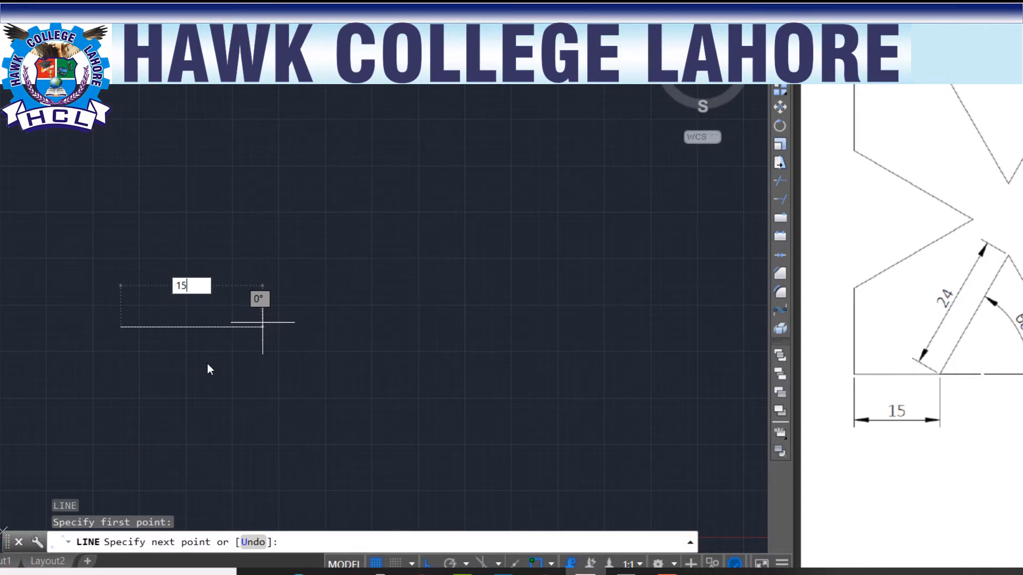
{"action": "key", "text": "Return"}
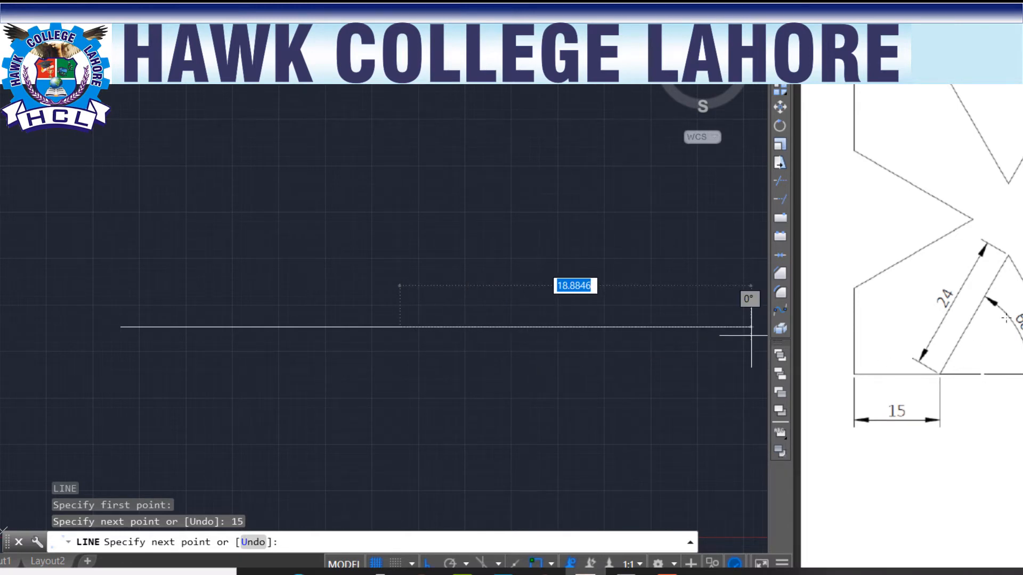
{"action": "left_click", "coordinate": [562, 330]}
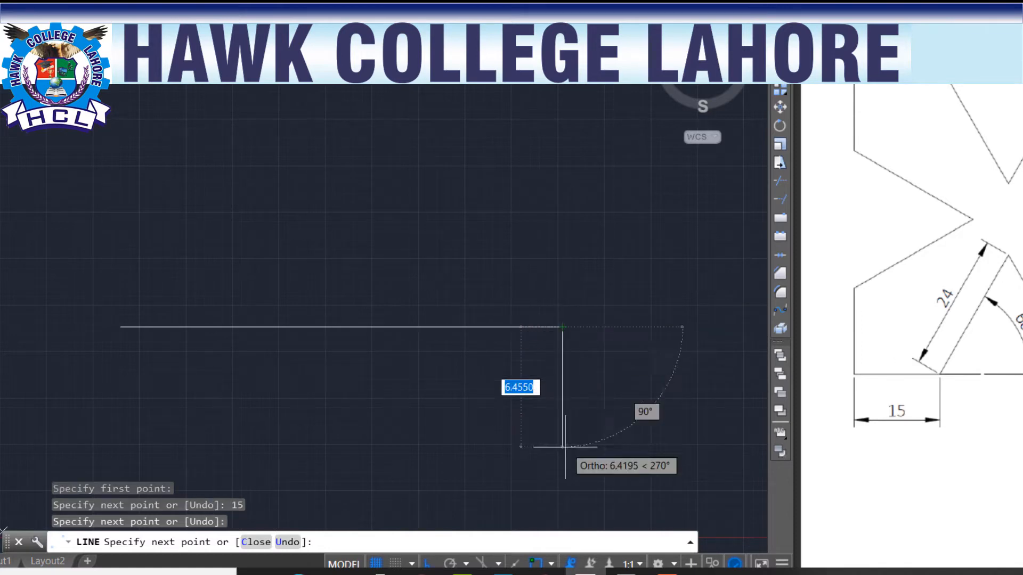
{"action": "key", "text": "Escape"}
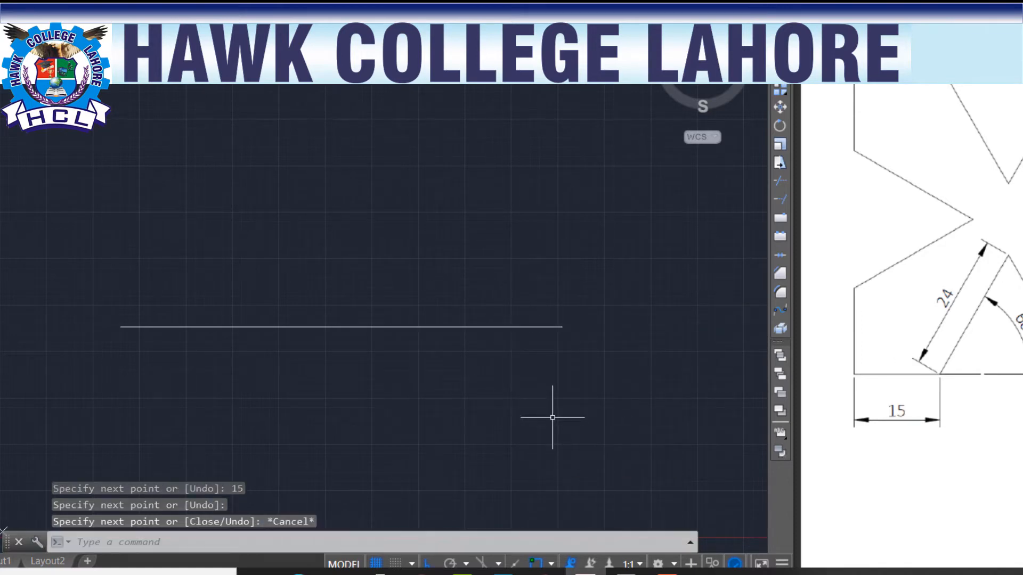
Step: Turn off Ortho mode and review the object snap modes available for starting a new line
{"action": "left_click", "coordinate": [428, 565]}
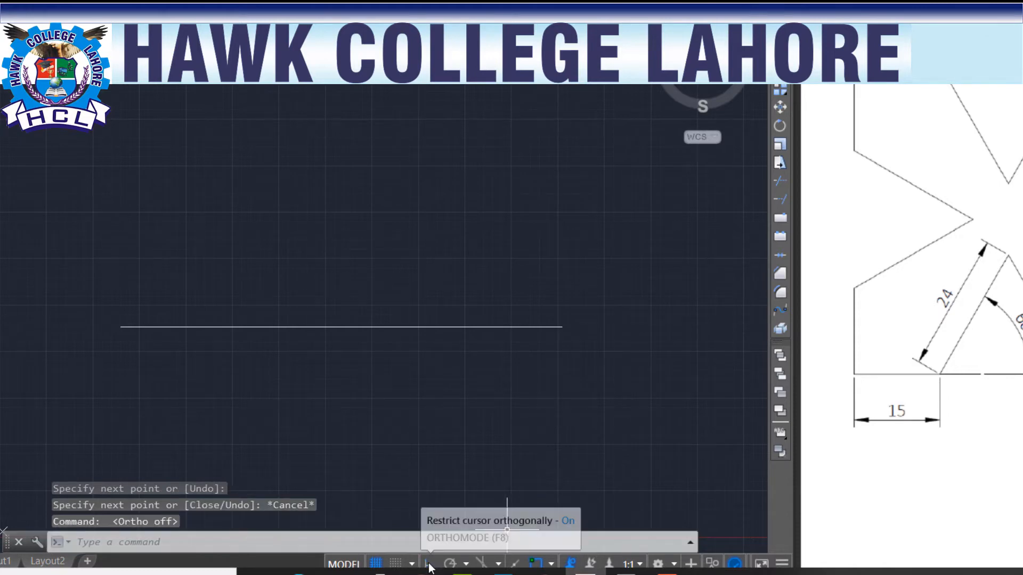
{"action": "left_click", "coordinate": [531, 324]}
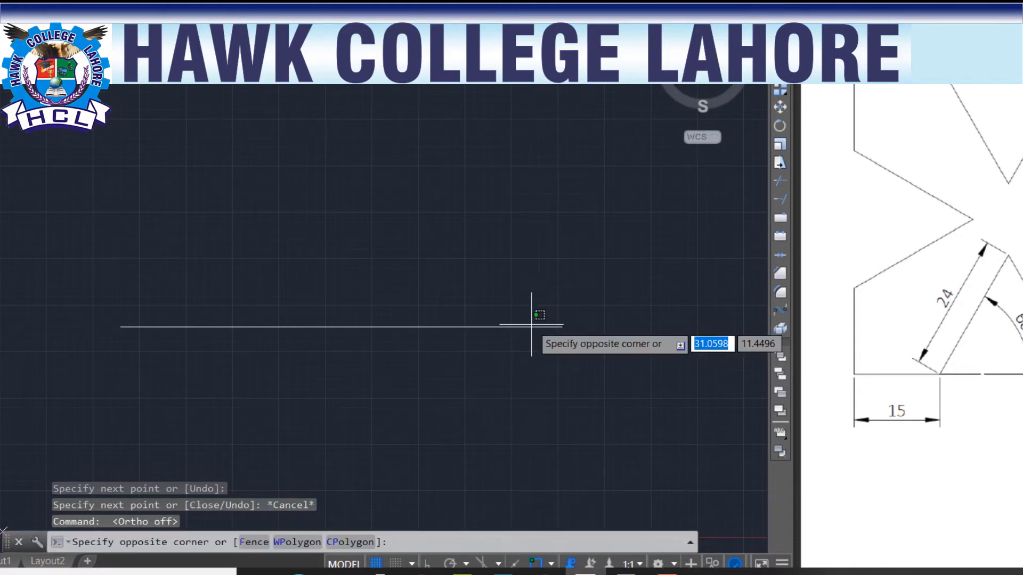
{"action": "left_click", "coordinate": [512, 341]}
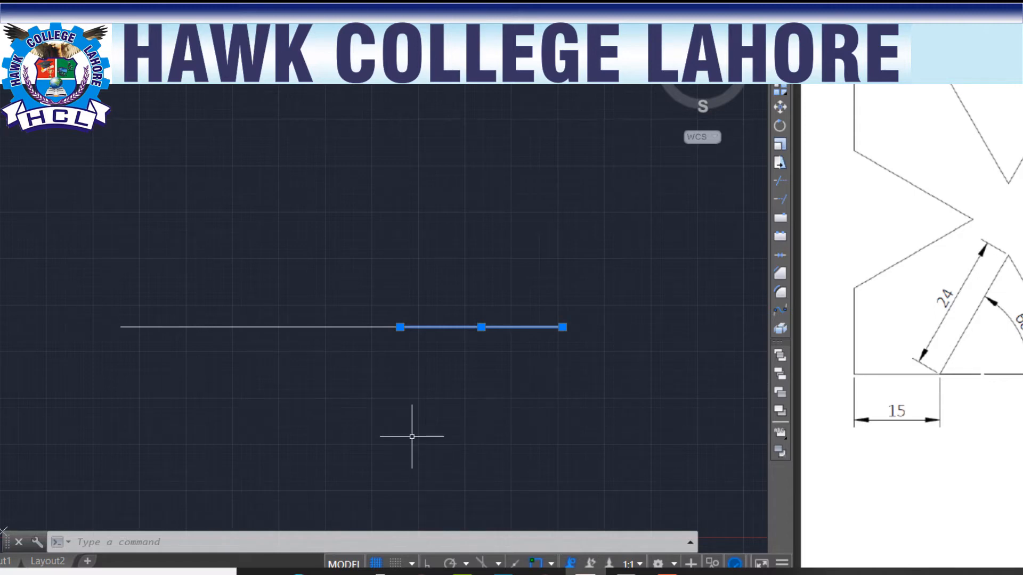
{"action": "type", "text": "l"}
{"action": "key", "text": "Return"}
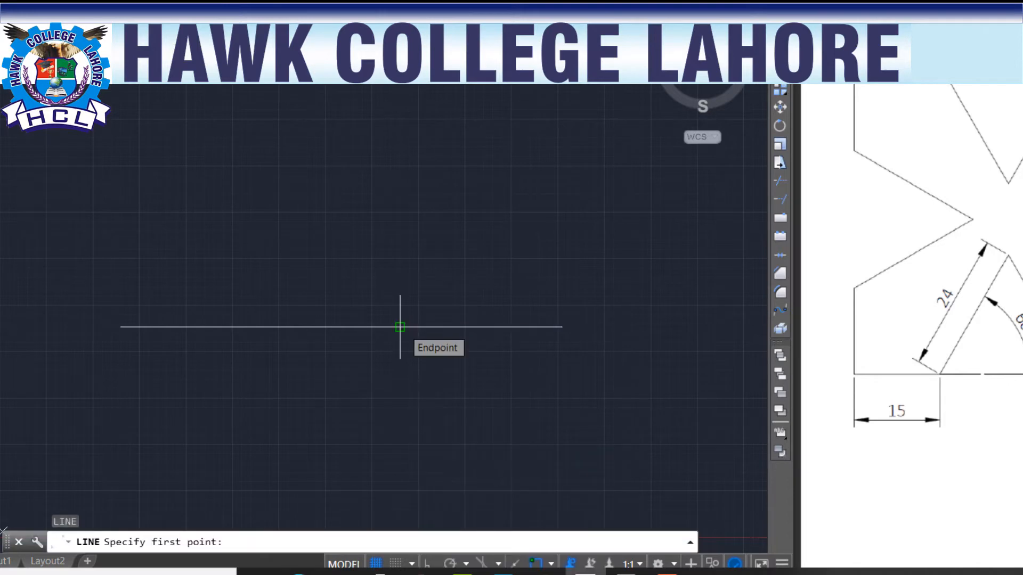
{"action": "left_click", "coordinate": [551, 564]}
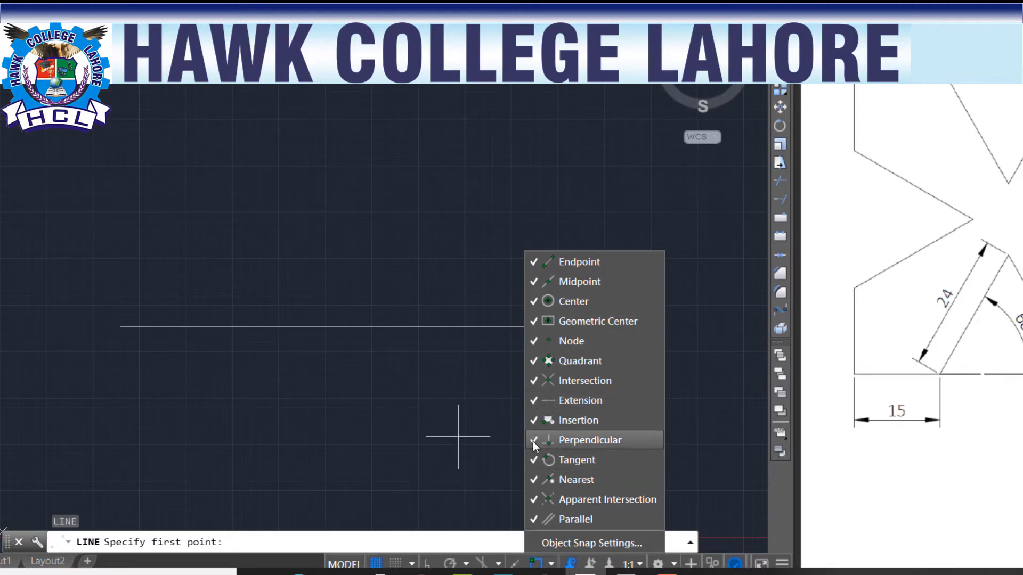
{"action": "left_click", "coordinate": [440, 411]}
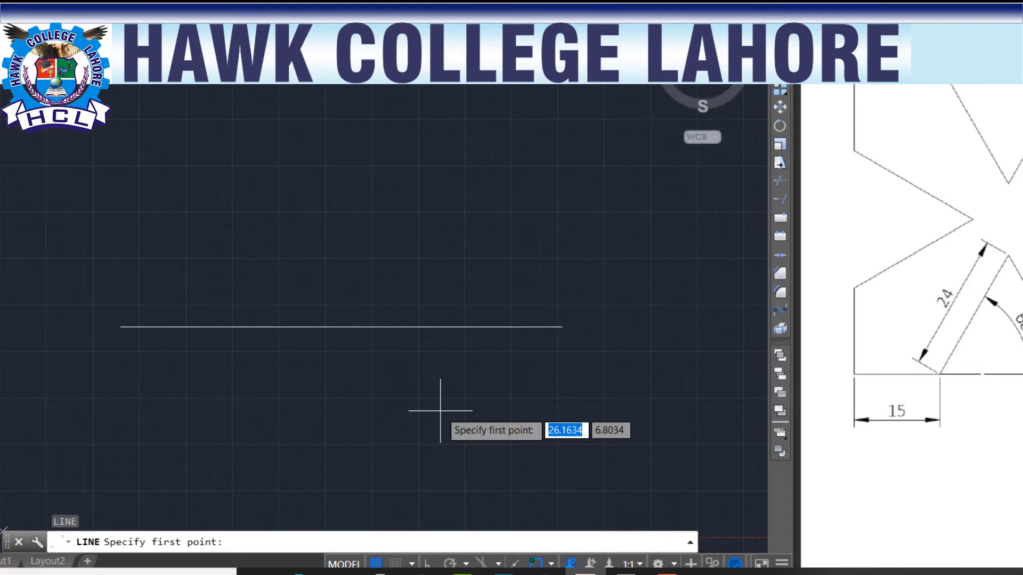
Step: Draw a line 24 units long at 60° from the right endpoint of the 15-unit horizontal line
{"action": "left_click", "coordinate": [401, 326]}
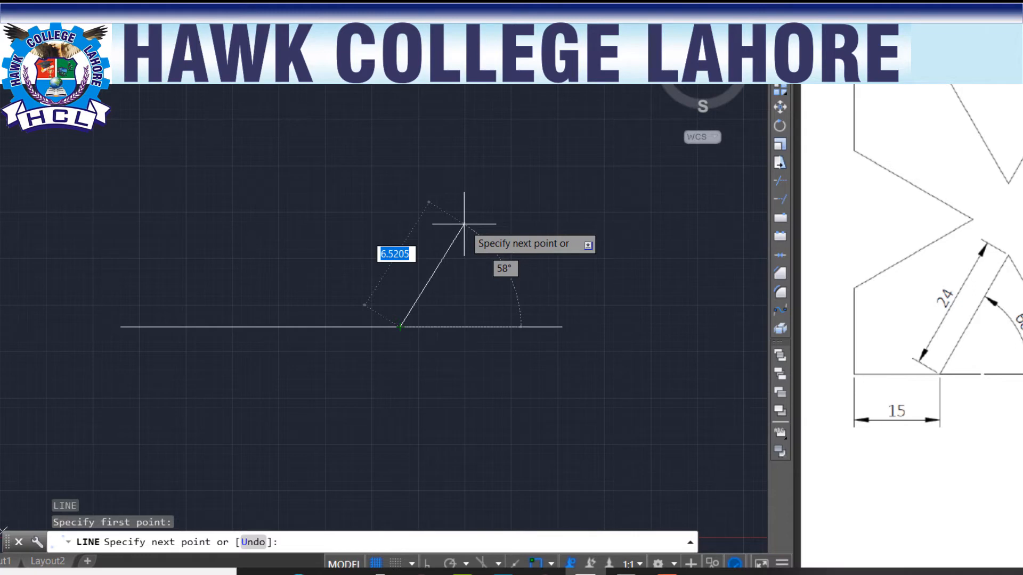
{"action": "type", "text": "@"}
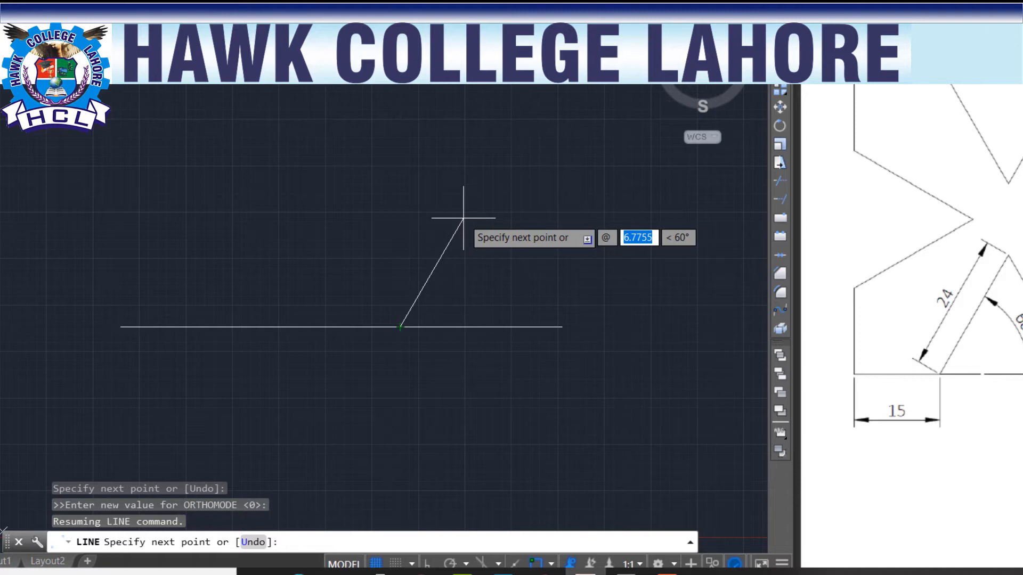
{"action": "type", "text": "24"}
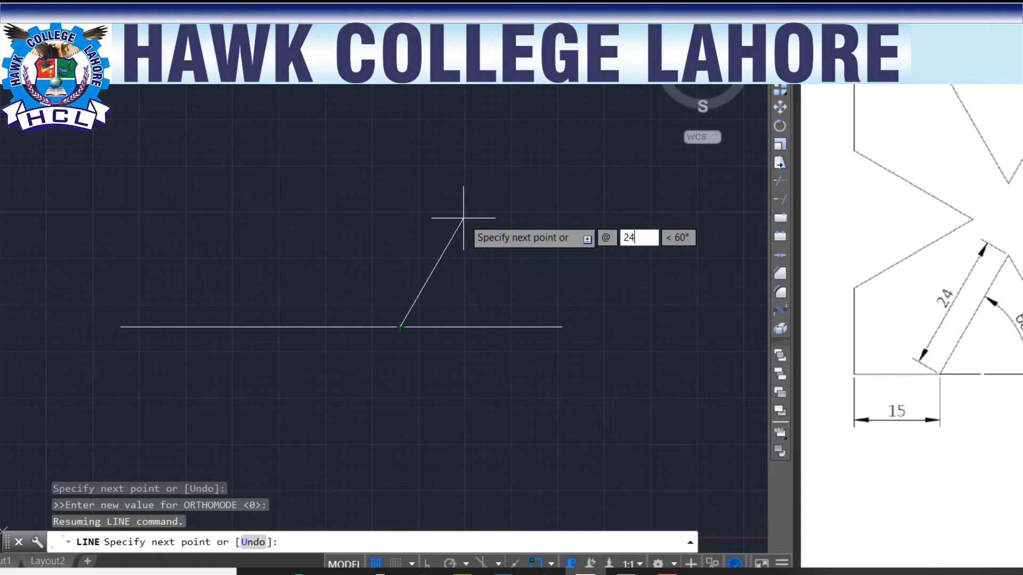
{"action": "key", "text": "Tab"}
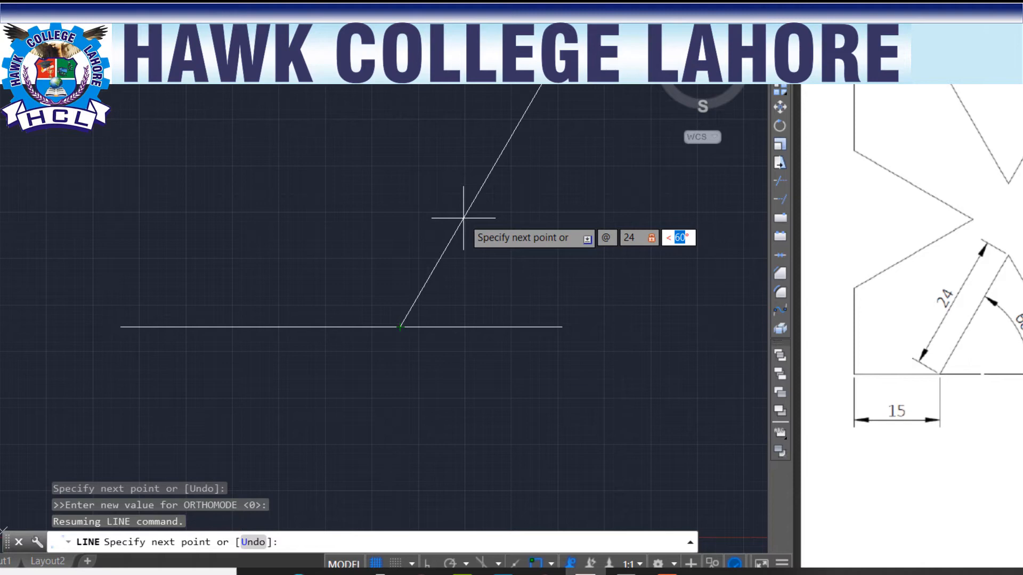
{"action": "type", "text": "60"}
{"action": "key", "text": "Return"}
{"action": "scroll", "coordinate": [426, 224], "scroll_direction": "down", "scroll_amount": 3}
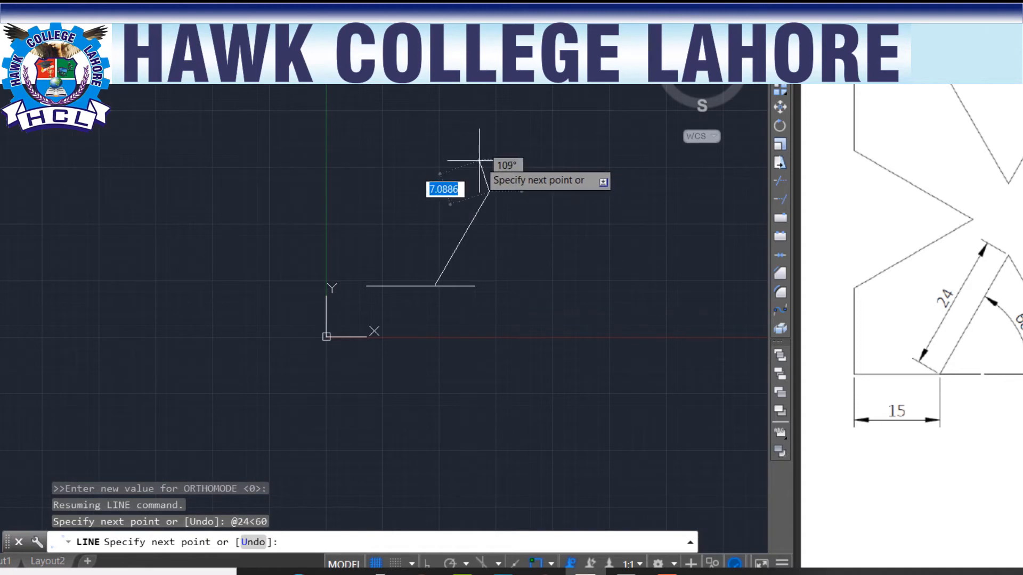
{"action": "key", "text": "Escape"}
Step: Erase the extra horizontal segment beyond the base of the 60° line
{"action": "left_click", "coordinate": [502, 271]}
{"action": "left_click", "coordinate": [465, 323]}
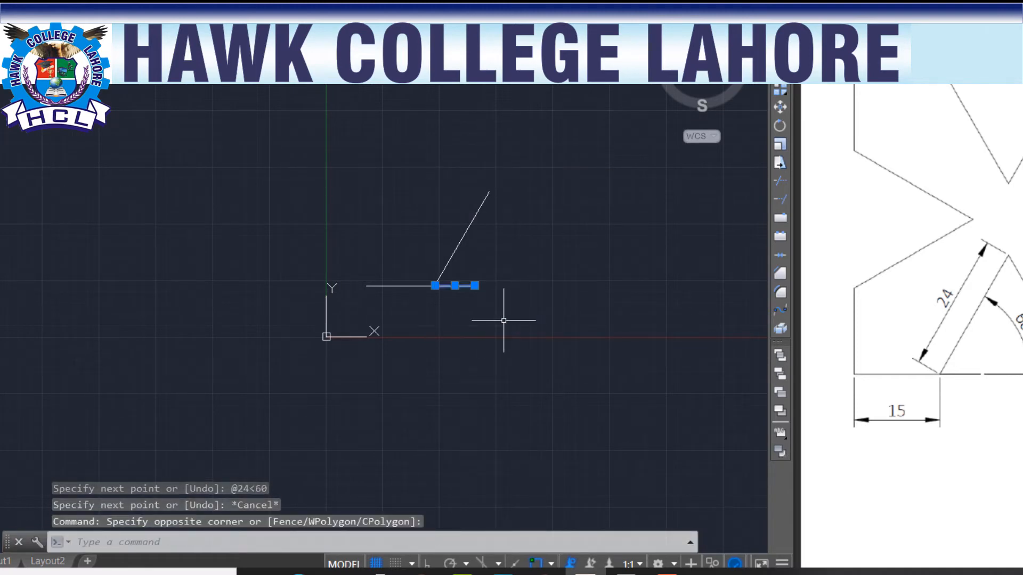
{"action": "key", "text": "Delete"}
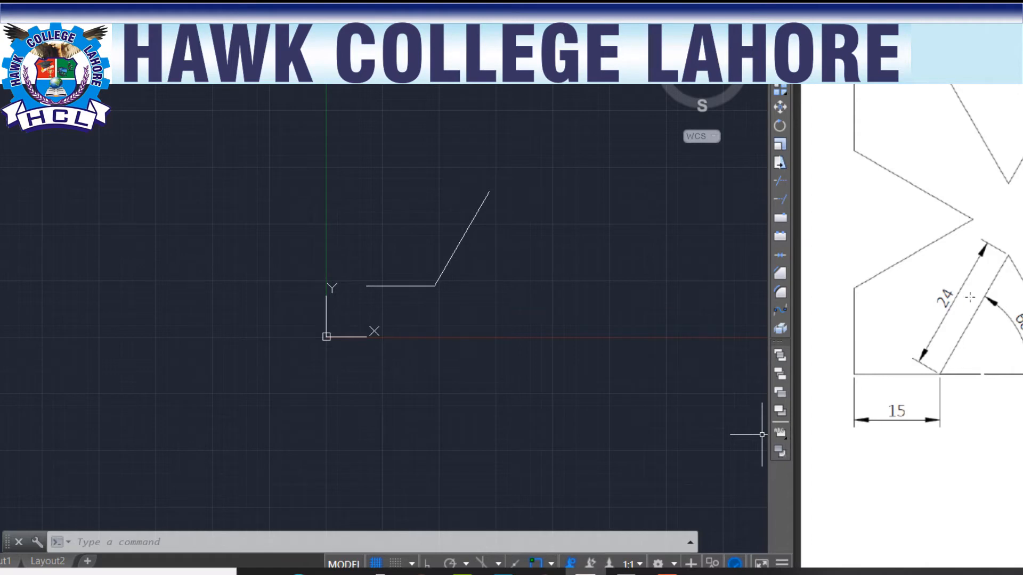
Step: Copy the horizontal and slanted lines from their left endpoint to a spot about 16 units above
{"action": "left_click", "coordinate": [507, 222]}
{"action": "left_click", "coordinate": [401, 324]}
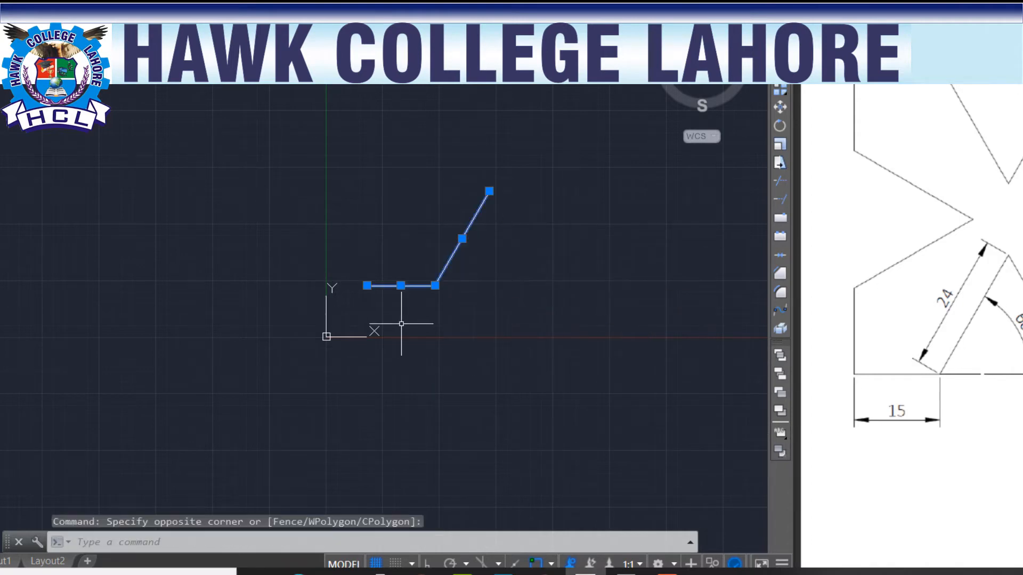
{"action": "type", "text": "co"}
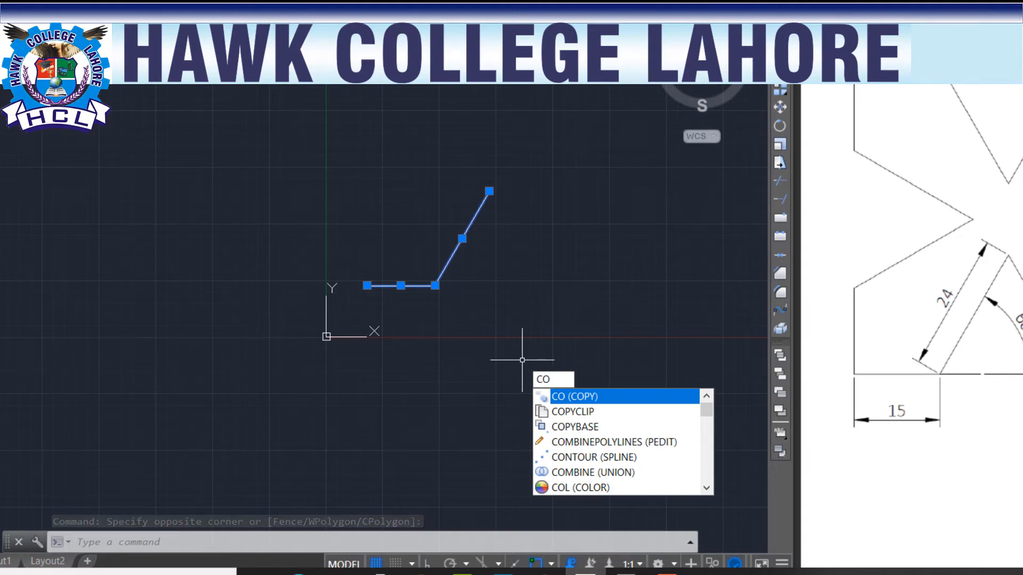
{"action": "key", "text": "Return"}
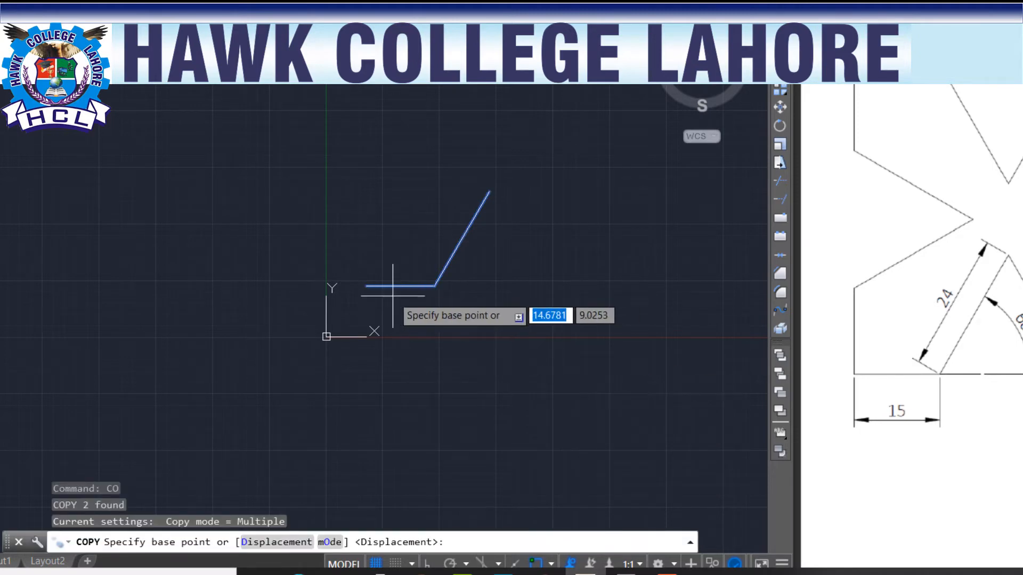
{"action": "left_click", "coordinate": [366, 286]}
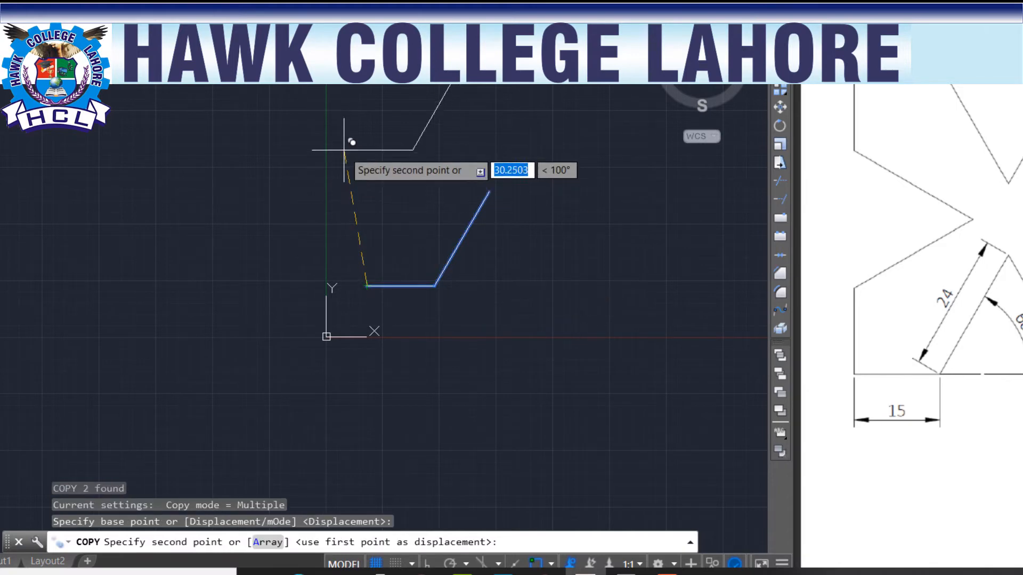
{"action": "left_click", "coordinate": [364, 215]}
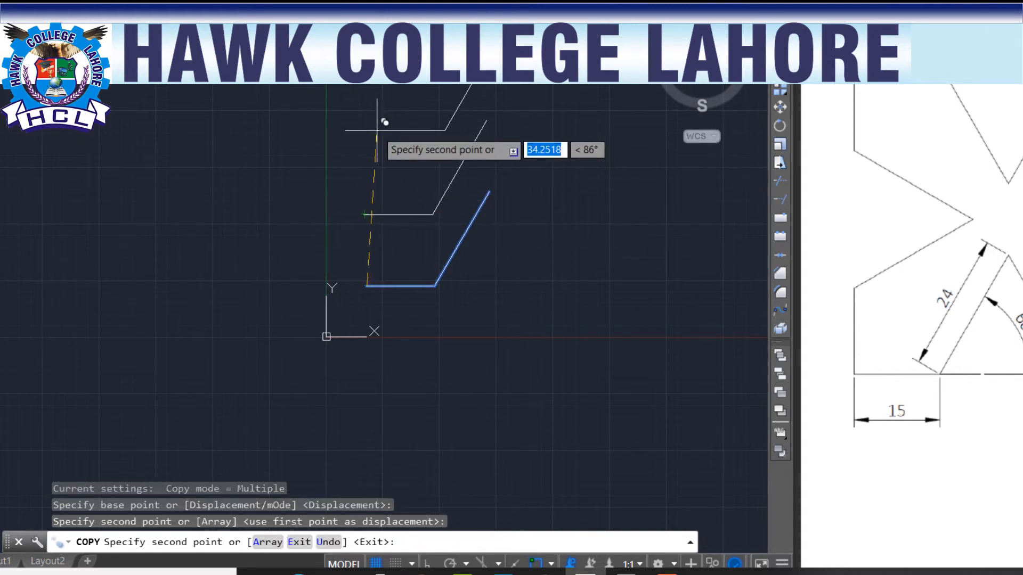
{"action": "key", "text": "Escape"}
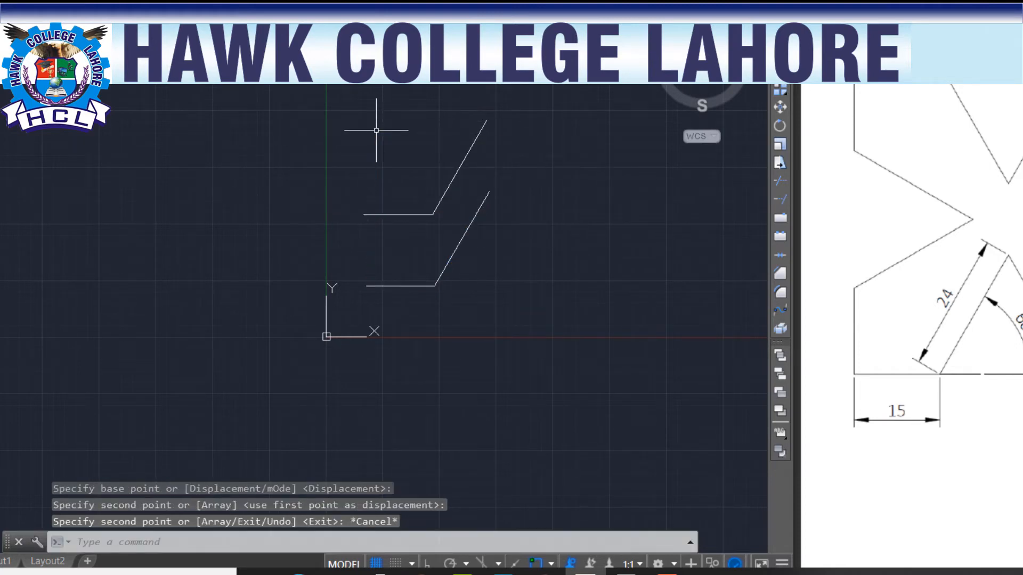
Step: Rotate the copied pair of lines 90° counterclockwise about its left endpoint with Ortho mode on
{"action": "left_click", "coordinate": [529, 101]}
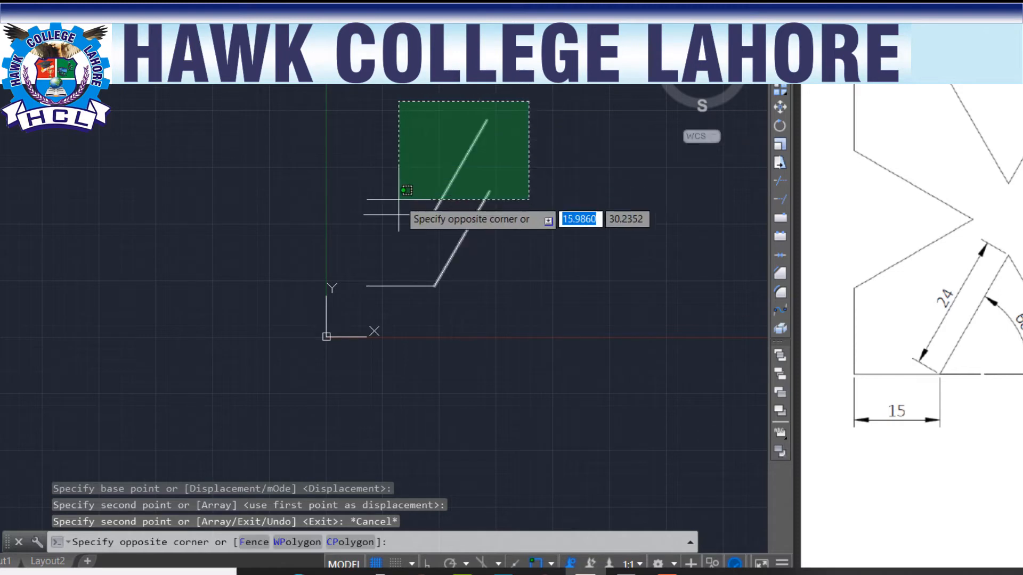
{"action": "left_click", "coordinate": [370, 124]}
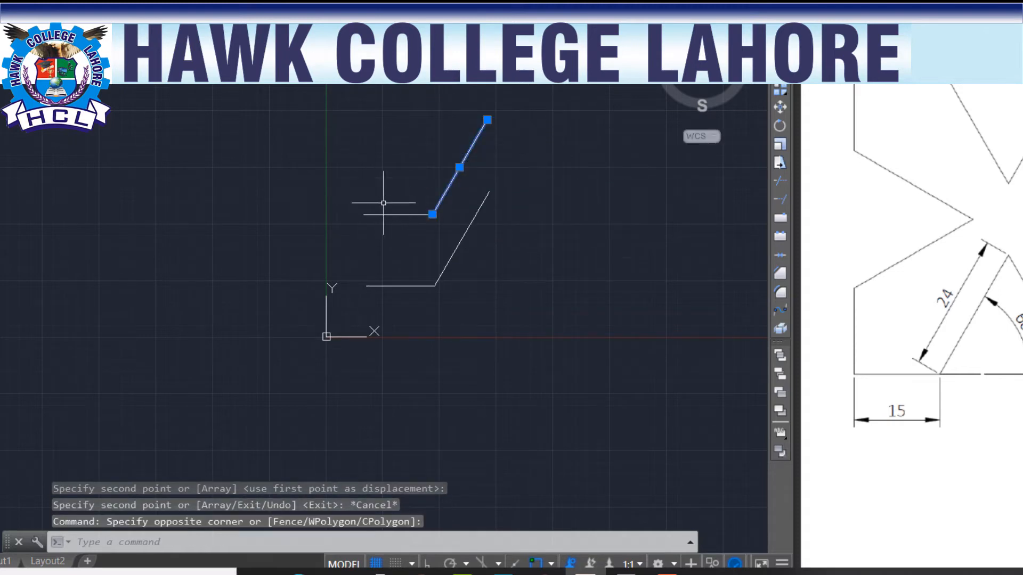
{"action": "left_click", "coordinate": [420, 183]}
{"action": "left_click", "coordinate": [393, 213]}
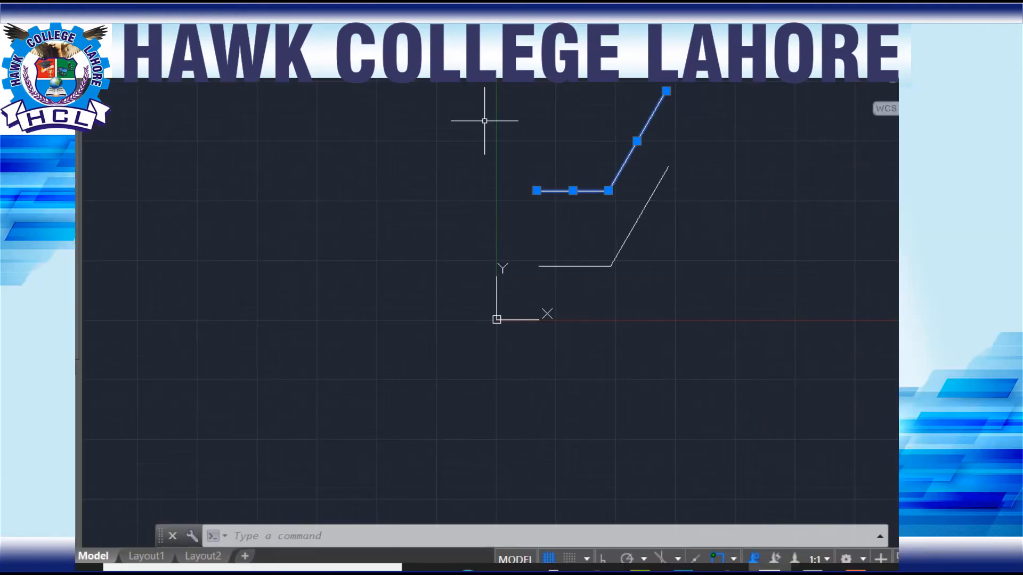
{"action": "type", "text": "R"}
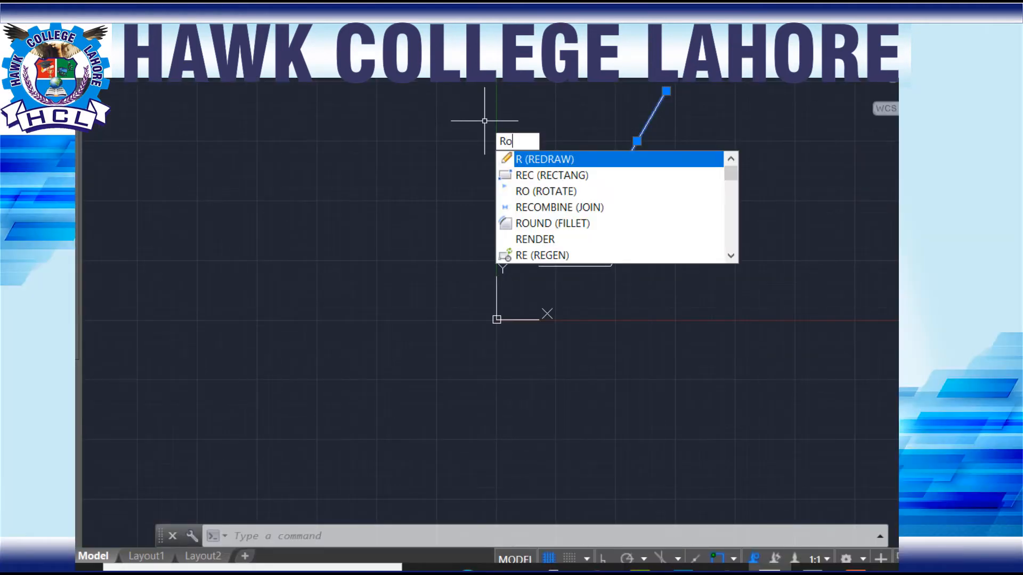
{"action": "type", "text": "o"}
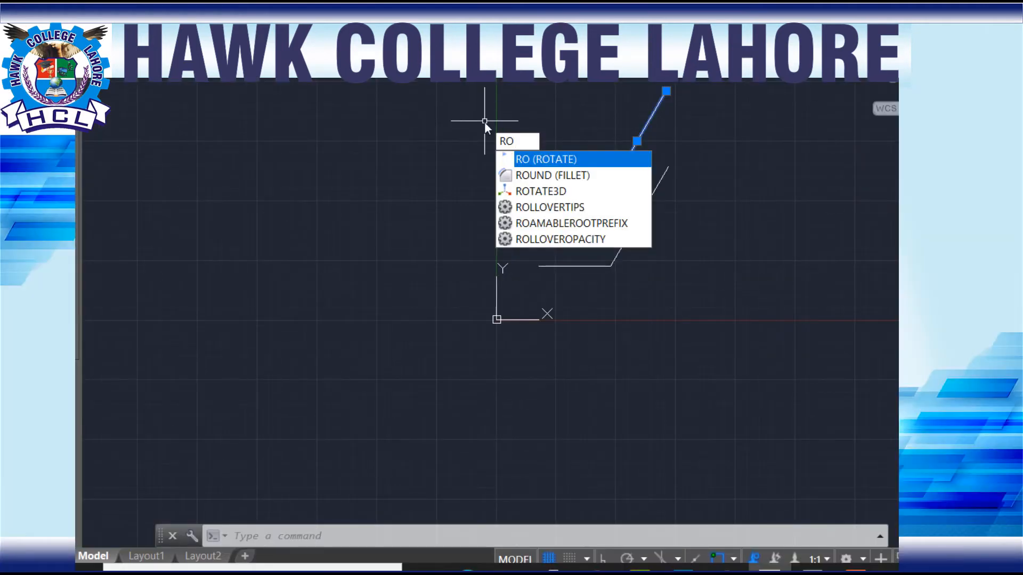
{"action": "key", "text": "Return"}
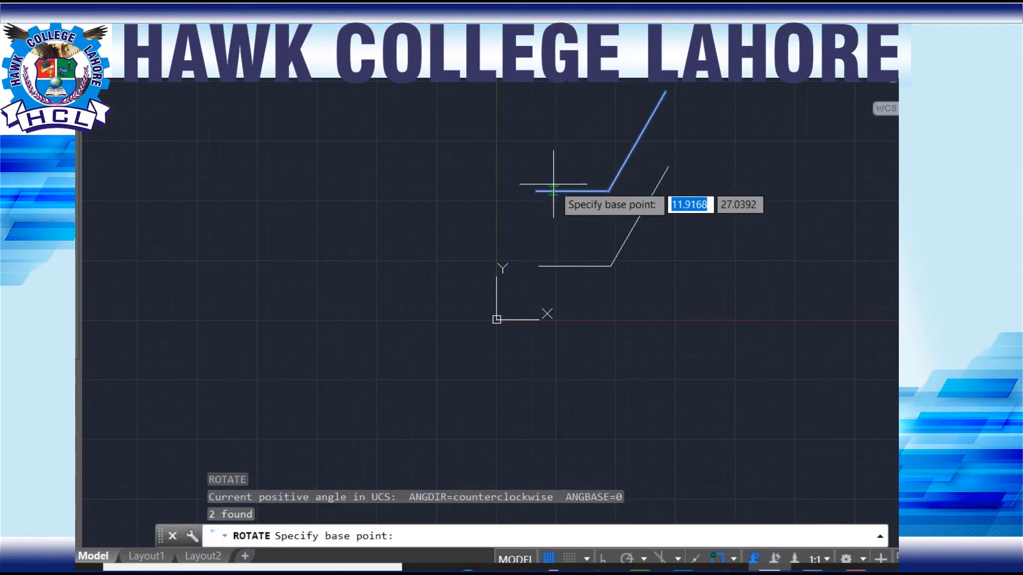
{"action": "left_click", "coordinate": [536, 190]}
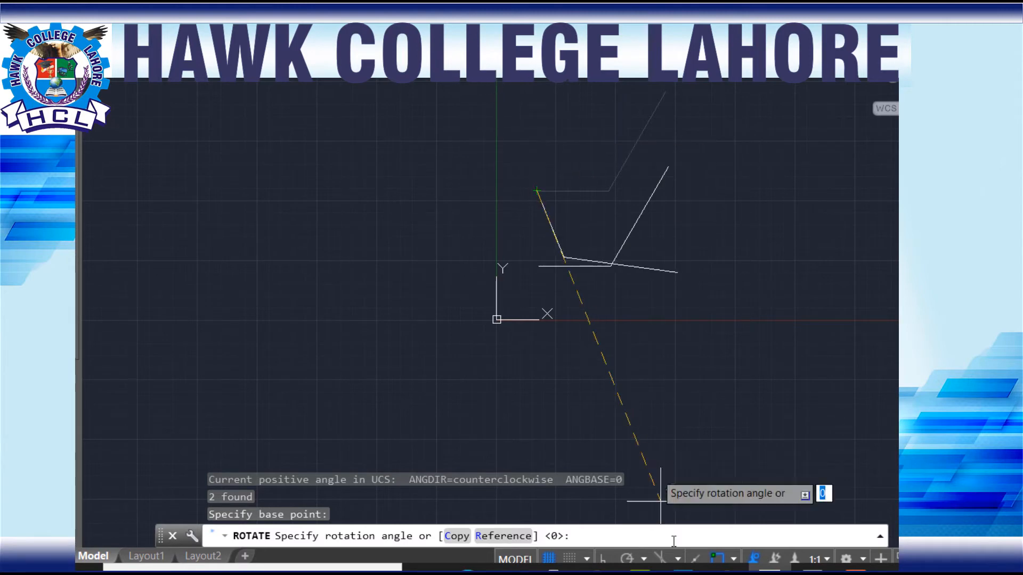
{"action": "left_click", "coordinate": [605, 559]}
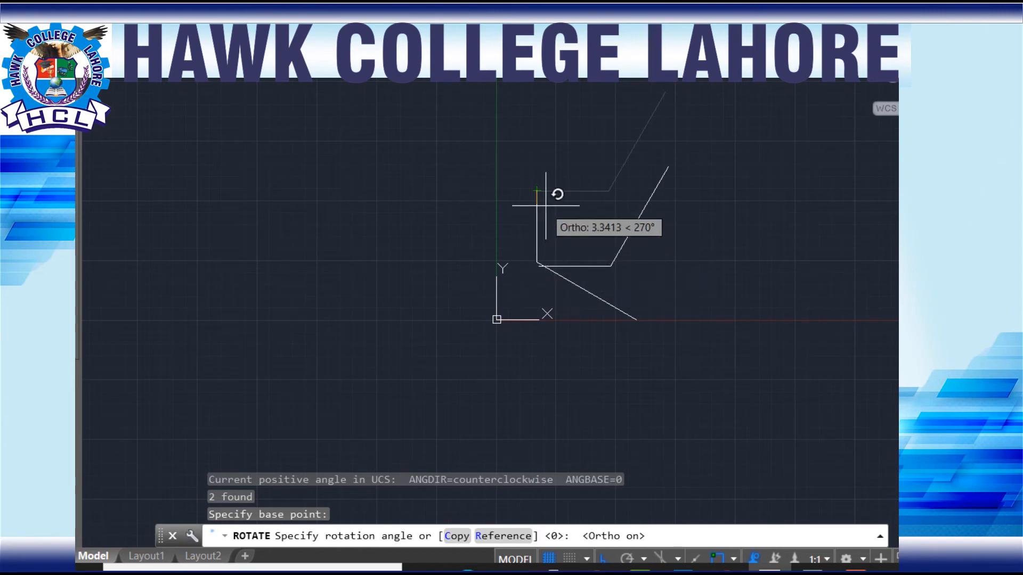
{"action": "left_click", "coordinate": [534, 115]}
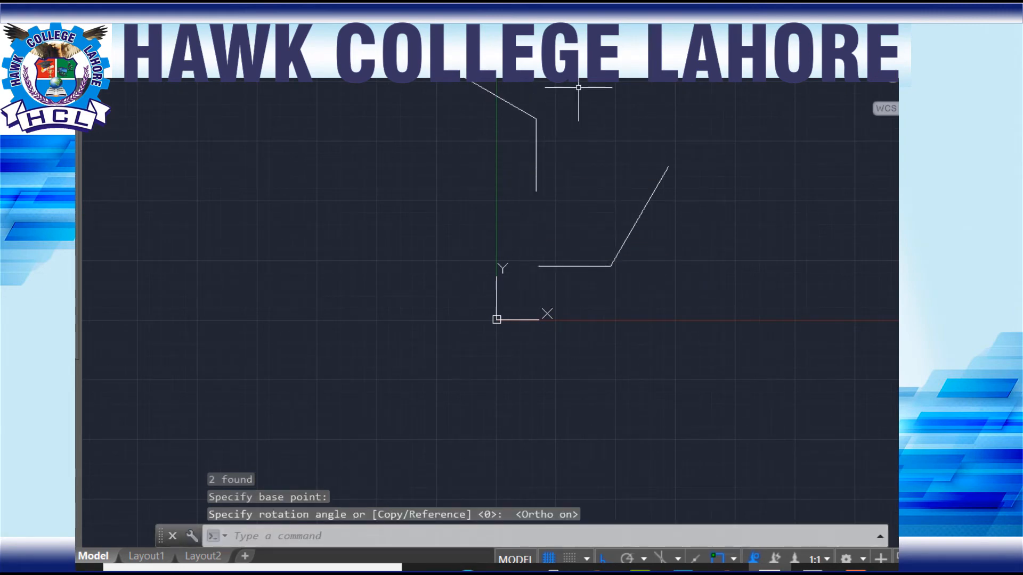
Step: Mirror the rotated pair across a vertical axis through its lower endpoint, erasing the source objects
{"action": "left_click", "coordinate": [579, 87]}
{"action": "left_click", "coordinate": [533, 161]}
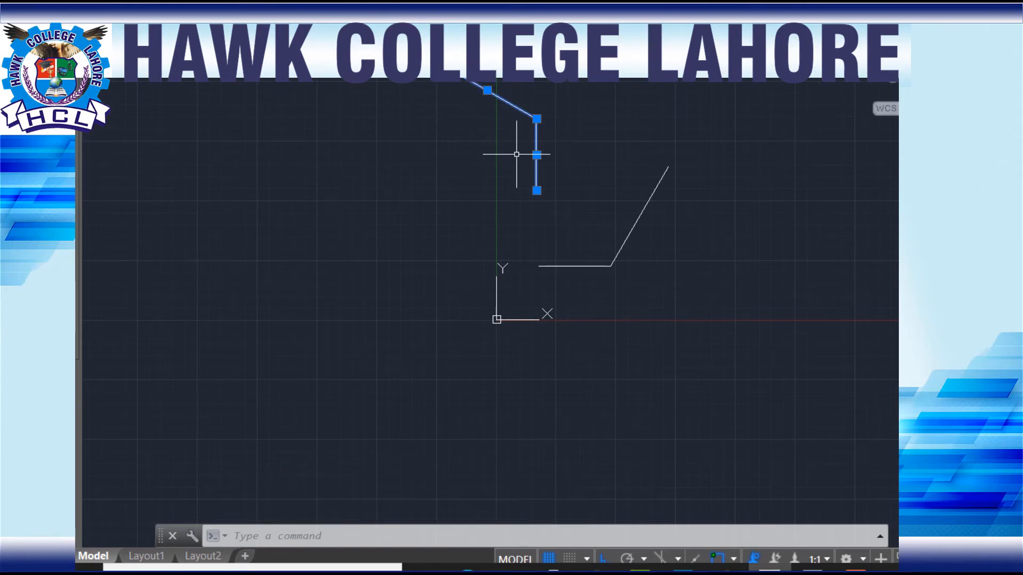
{"action": "type", "text": "m"}
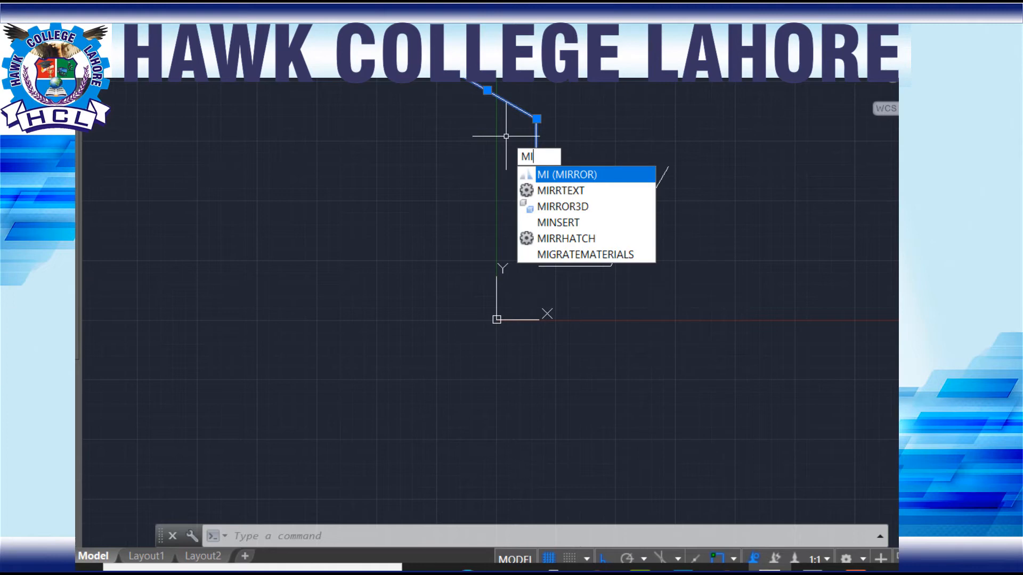
{"action": "key", "text": "Return"}
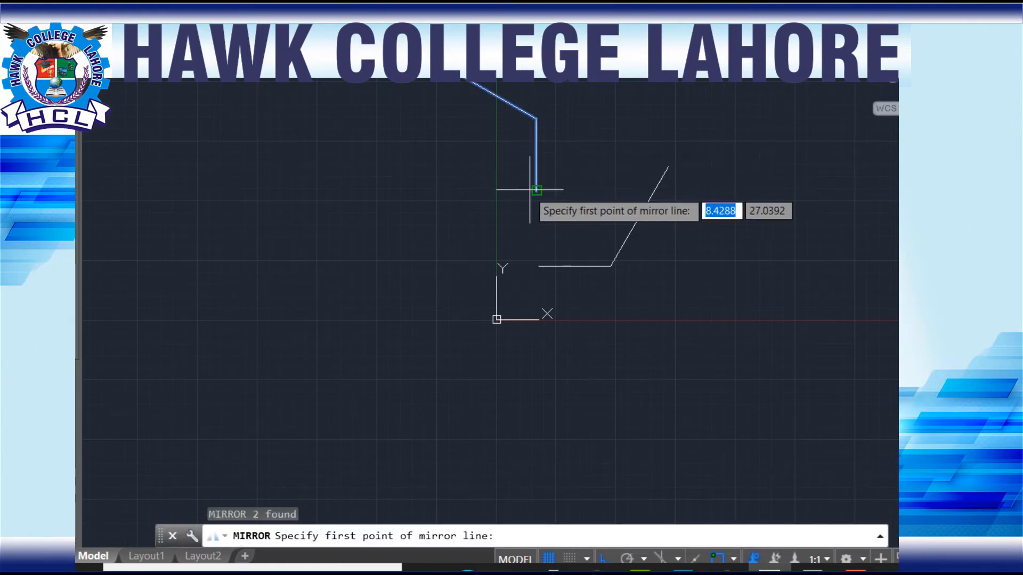
{"action": "left_click", "coordinate": [536, 190]}
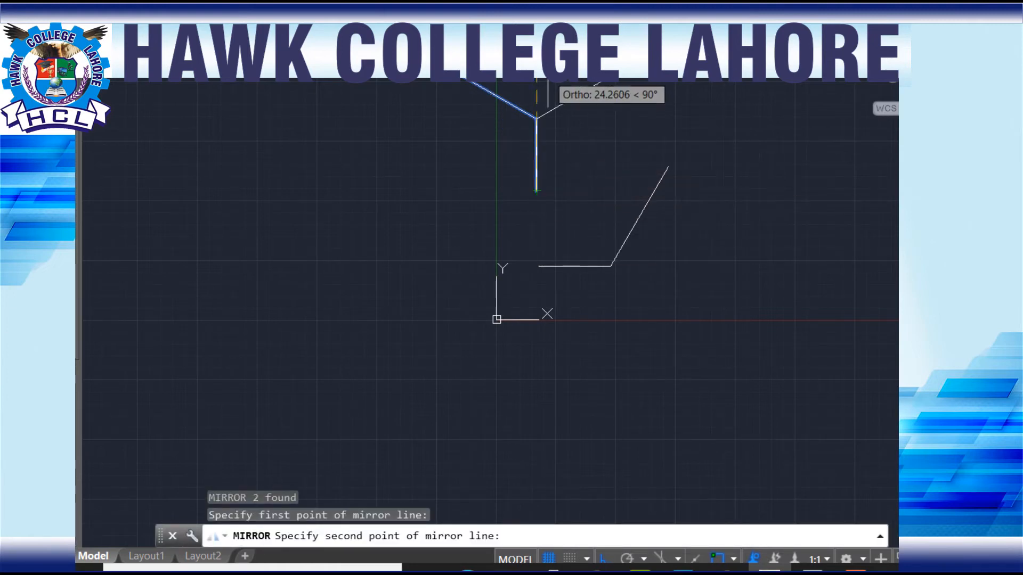
{"action": "left_click", "coordinate": [547, 86]}
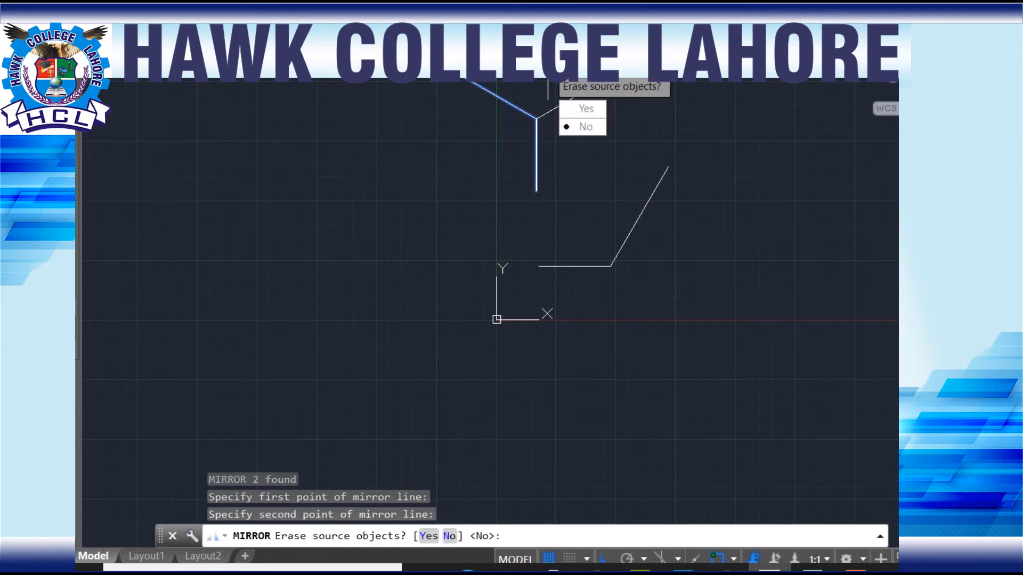
{"action": "left_click", "coordinate": [586, 108]}
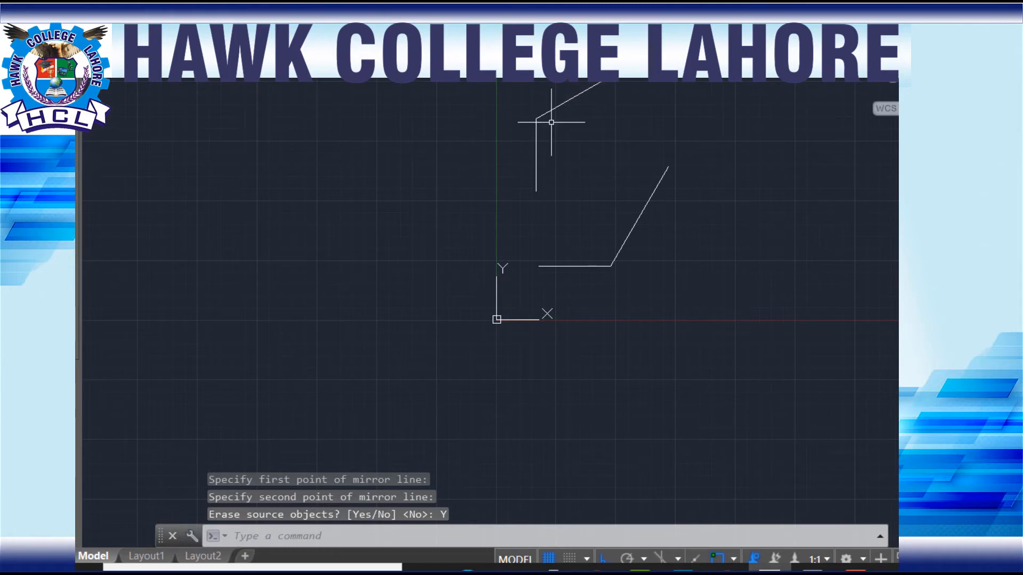
Step: Move the mirrored pair of lines from its lower endpoint onto the left endpoint of the lower horizontal line
{"action": "left_click", "coordinate": [647, 74]}
{"action": "left_click", "coordinate": [525, 180]}
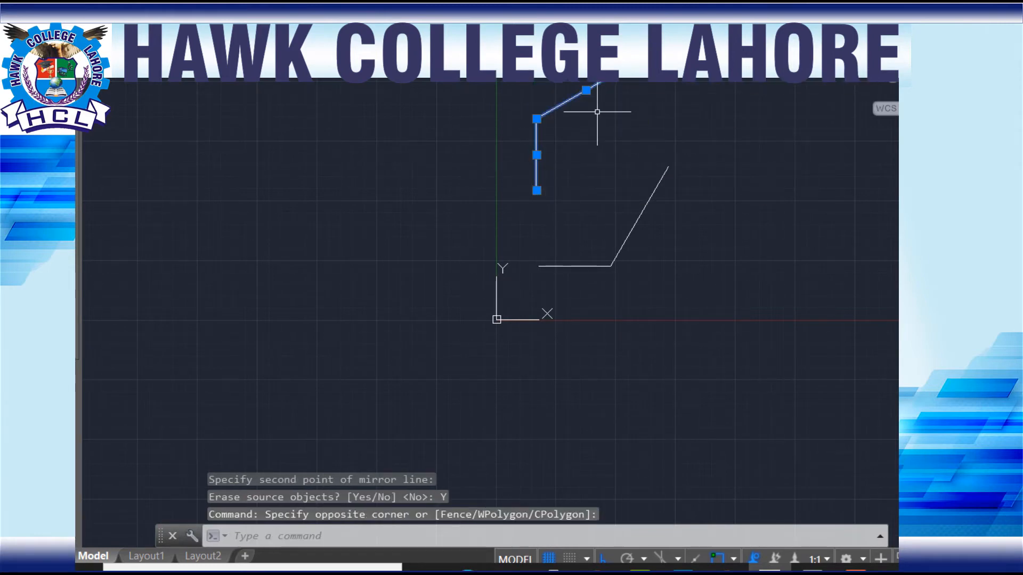
{"action": "type", "text": "m"}
{"action": "key", "text": "Return"}
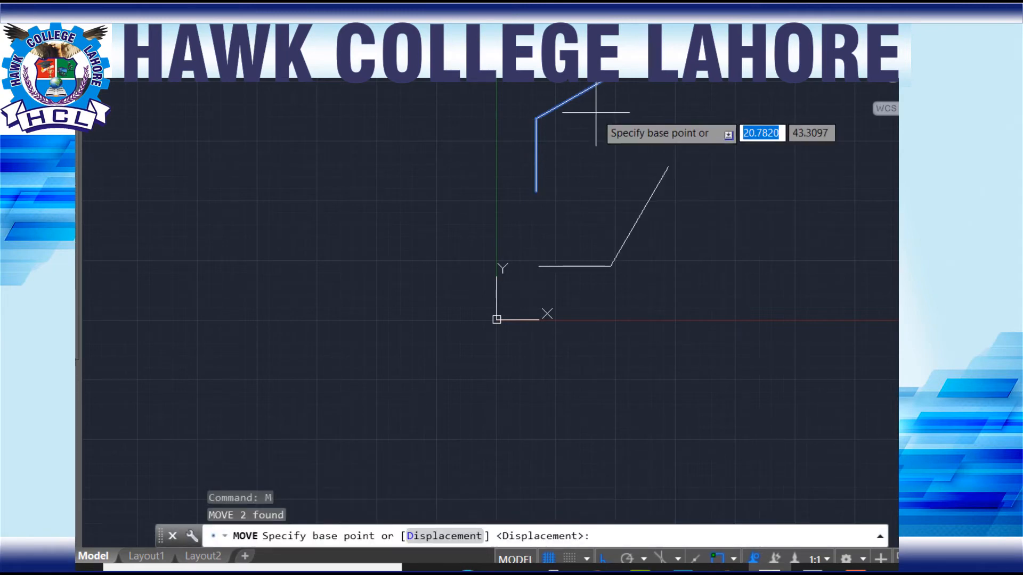
{"action": "left_click", "coordinate": [536, 190]}
{"action": "left_click", "coordinate": [539, 265]}
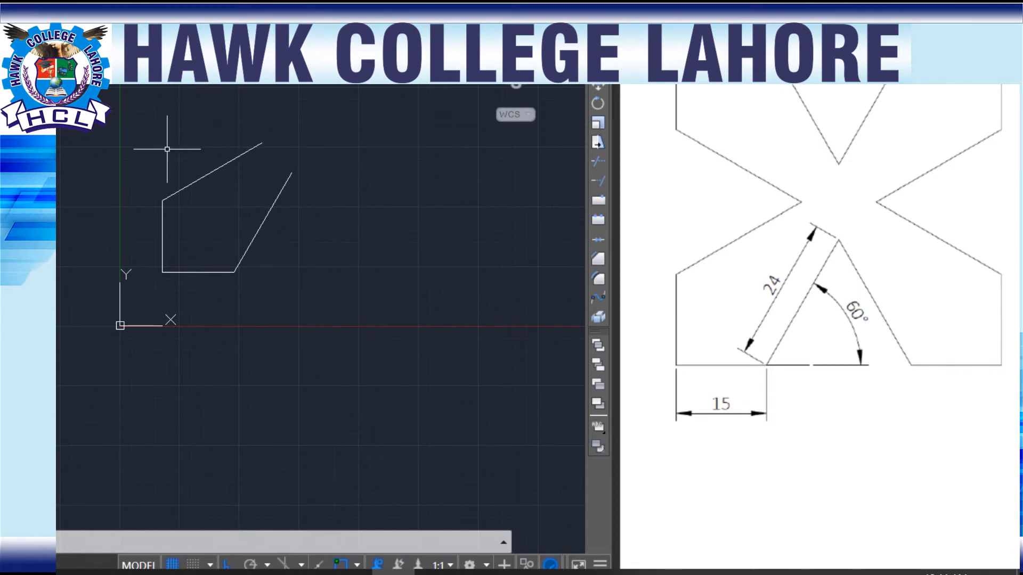
Step: Copy the four-line arm from its upper slanted line's free end to spots directly above, directly right, and diagonally up-right with Ortho off
{"action": "left_click", "coordinate": [224, 142]}
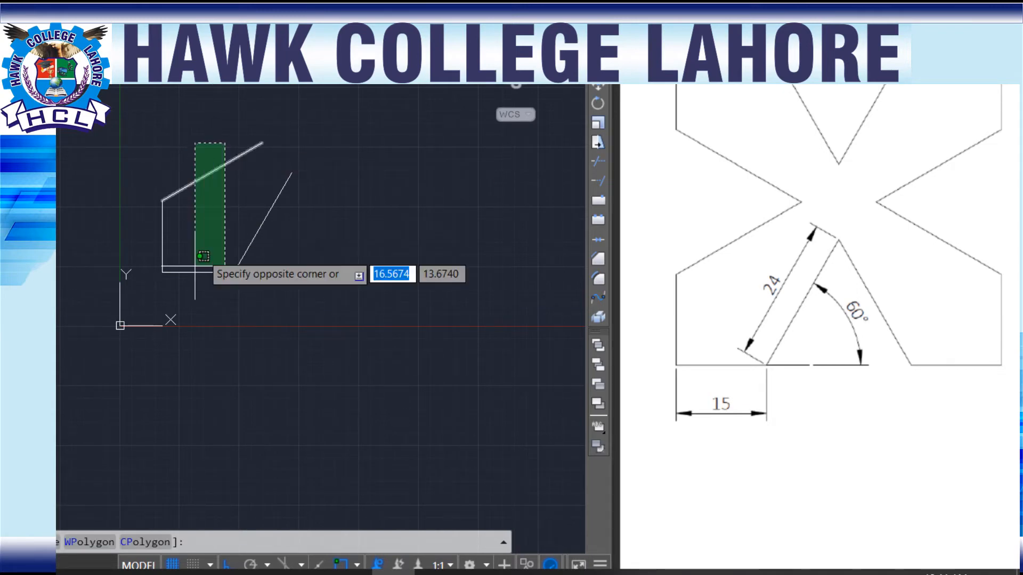
{"action": "left_click", "coordinate": [153, 320]}
{"action": "left_click", "coordinate": [308, 239]}
{"action": "left_click", "coordinate": [246, 233]}
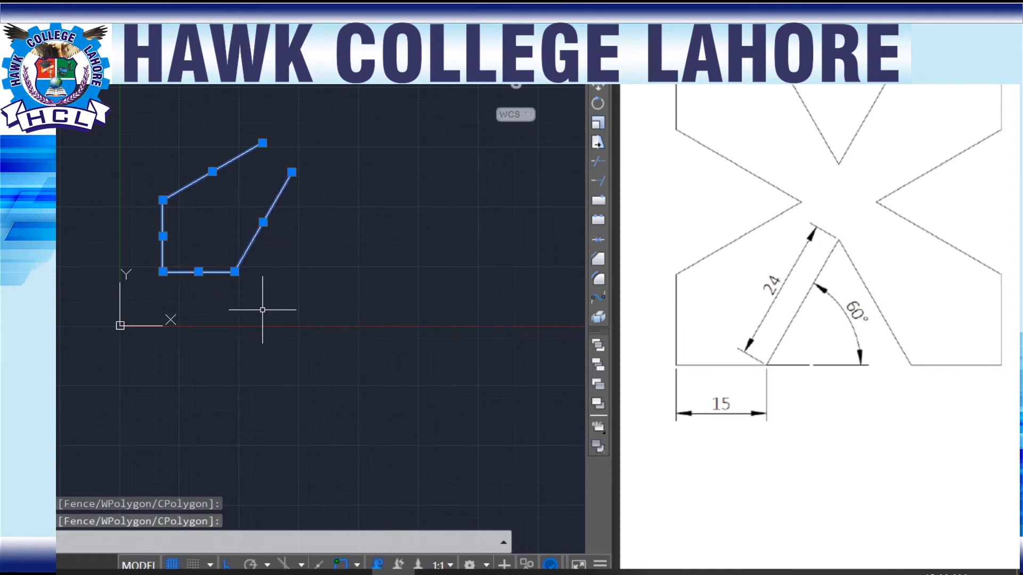
{"action": "type", "text": "co"}
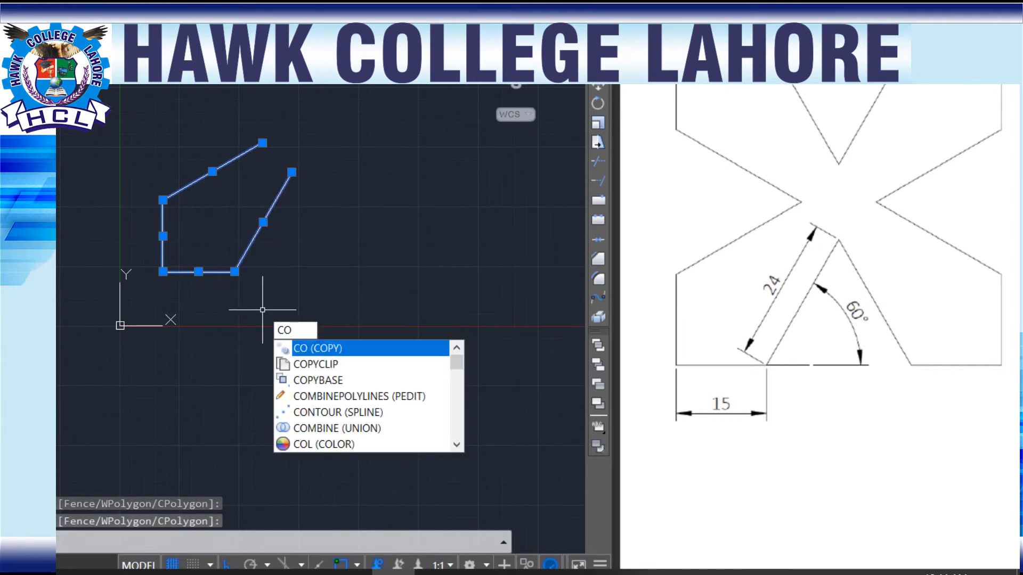
{"action": "key", "text": "Return"}
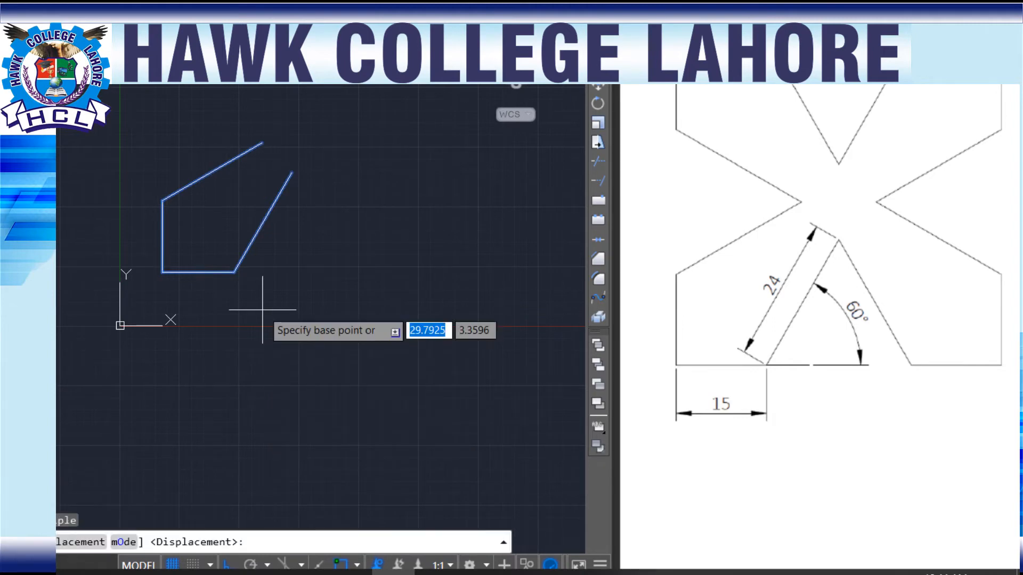
{"action": "left_click", "coordinate": [262, 142]}
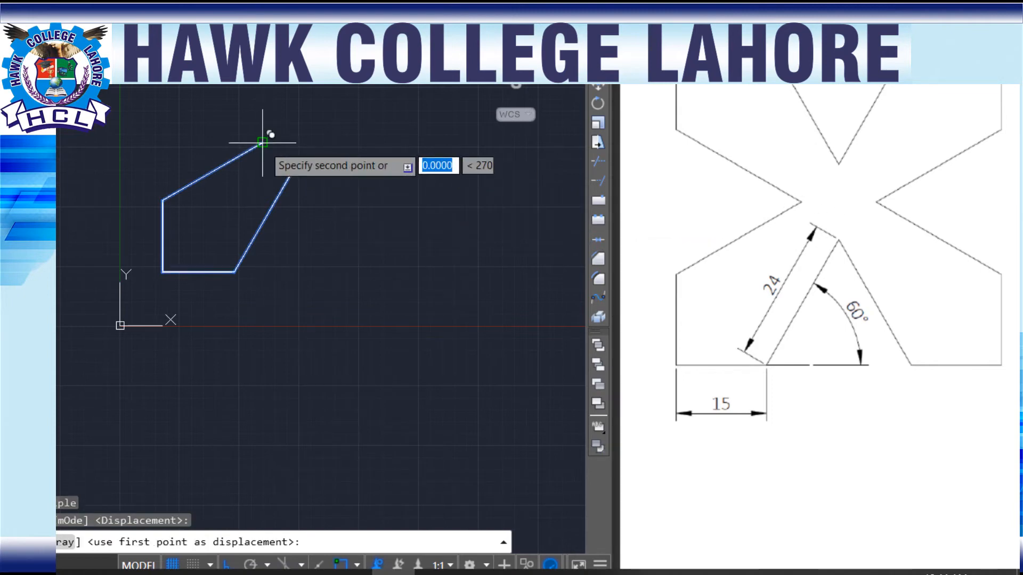
{"action": "left_click", "coordinate": [263, 1]}
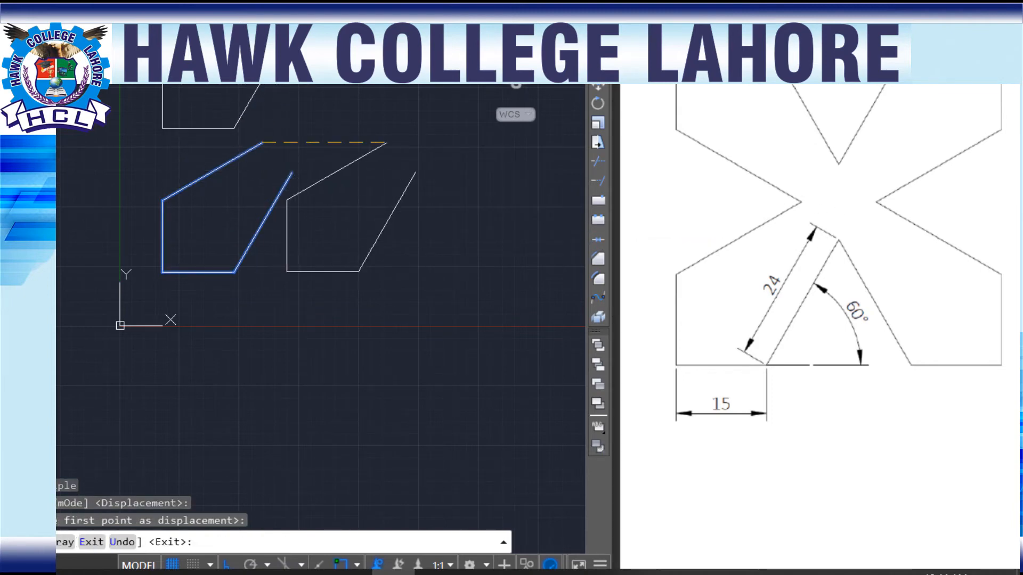
{"action": "left_click", "coordinate": [419, 142]}
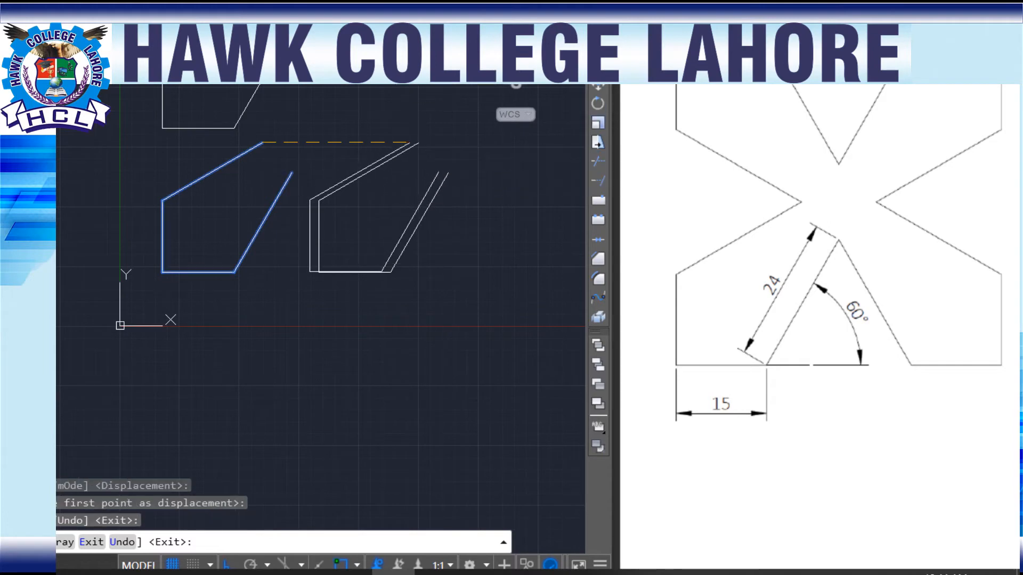
{"action": "left_click", "coordinate": [231, 566]}
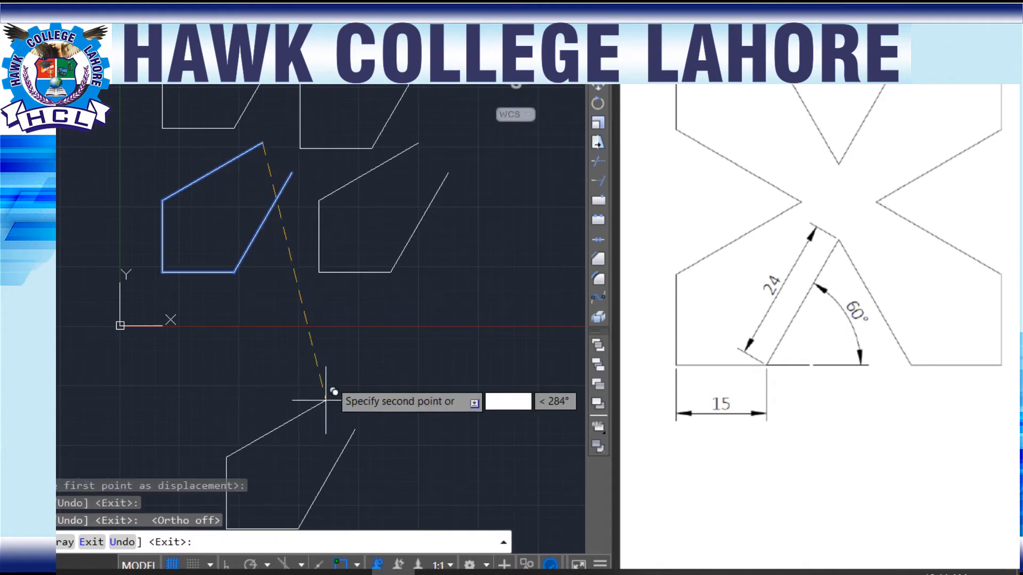
{"action": "key", "text": "Escape"}
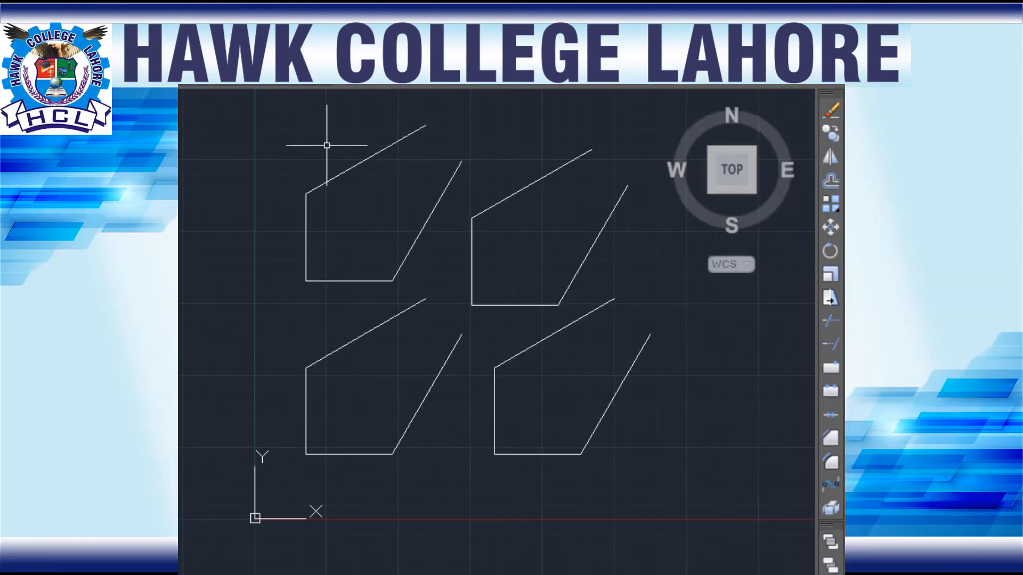
Step: Mirror the upper-left arm copy across a horizontal axis through its upper slanted line's free end, erasing the source objects
{"action": "left_click", "coordinate": [178, 8]}
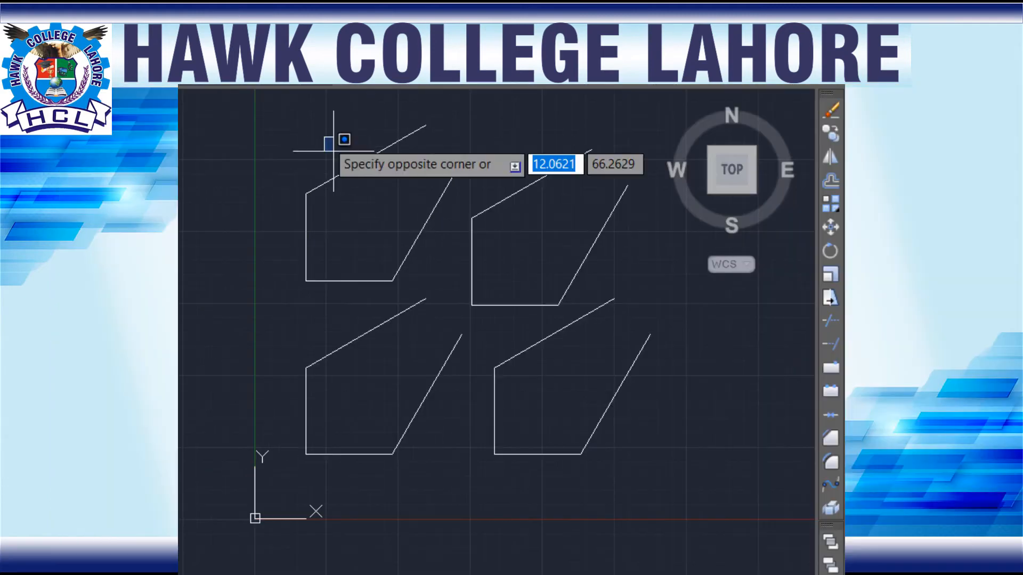
{"action": "left_click", "coordinate": [431, 203]}
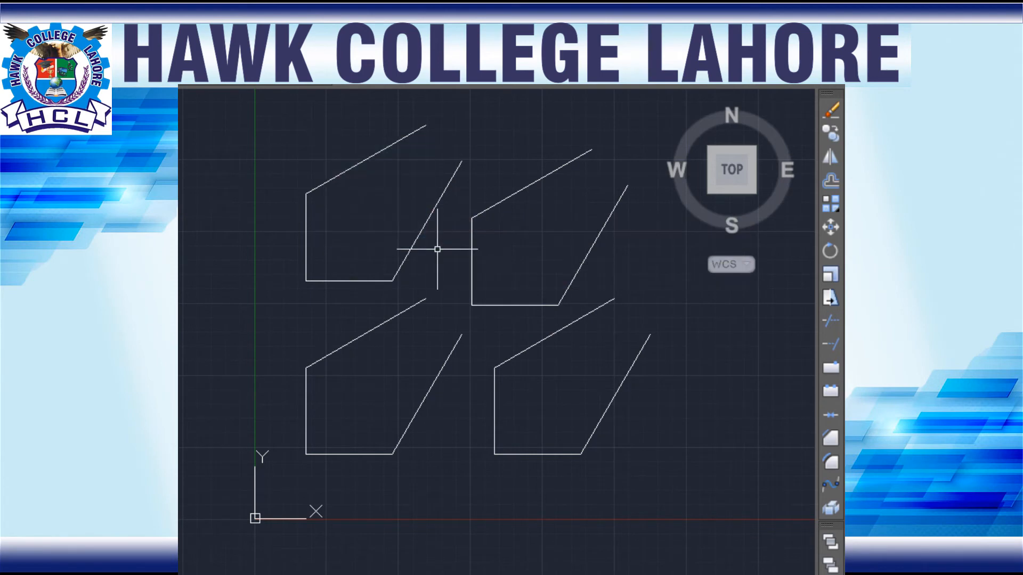
{"action": "left_click", "coordinate": [510, 121]}
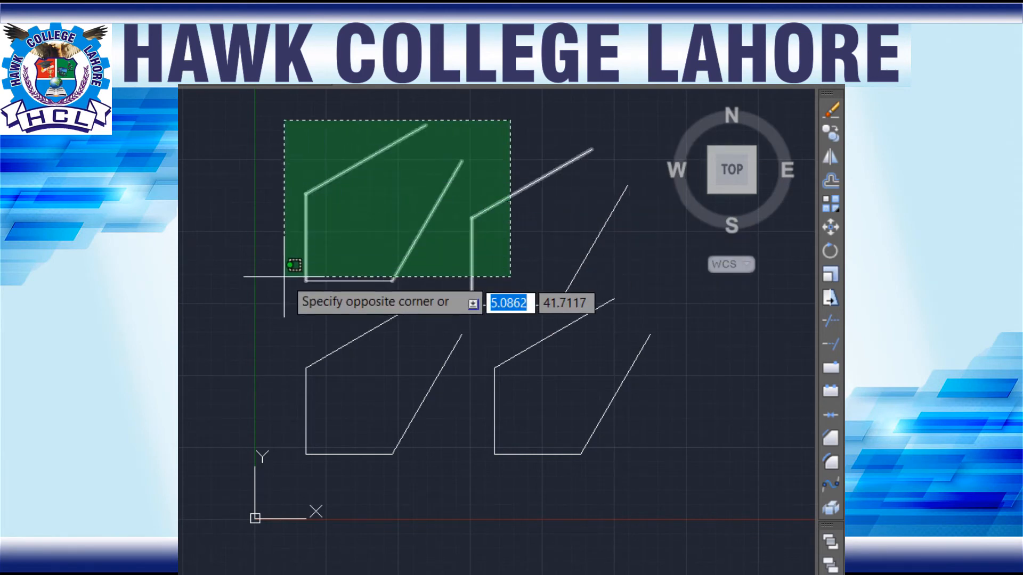
{"action": "left_click", "coordinate": [426, 133]}
{"action": "left_click", "coordinate": [458, 137]}
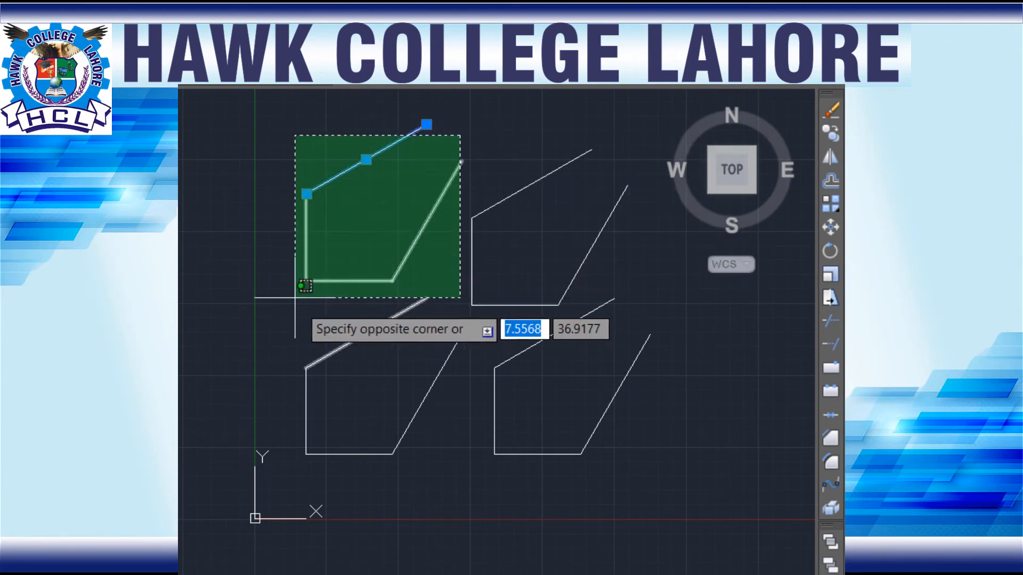
{"action": "left_click", "coordinate": [286, 284]}
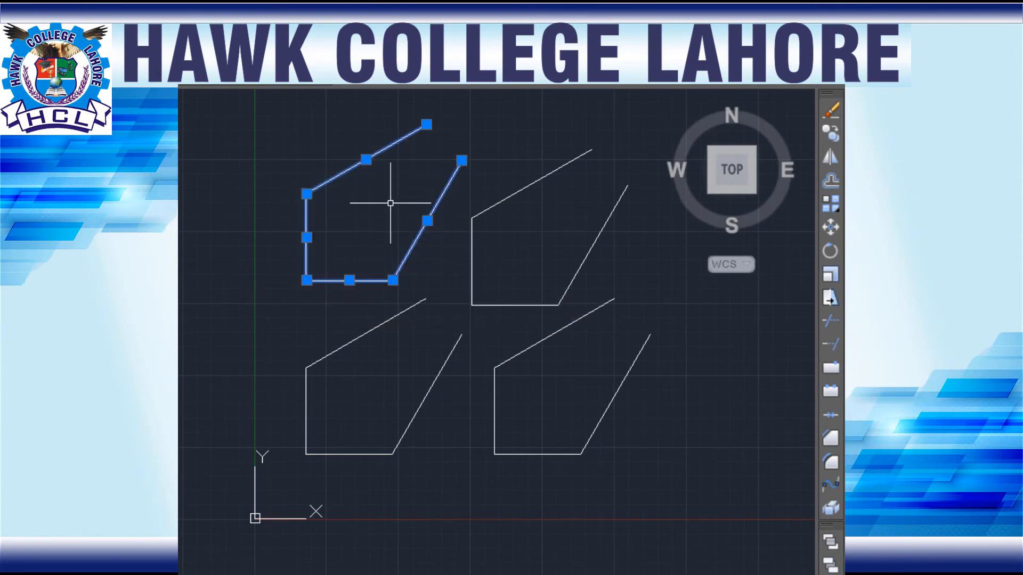
{"action": "scroll", "coordinate": [347, 245], "scroll_direction": "up", "scroll_amount": 2}
{"action": "scroll", "coordinate": [339, 271], "scroll_direction": "down", "scroll_amount": 4}
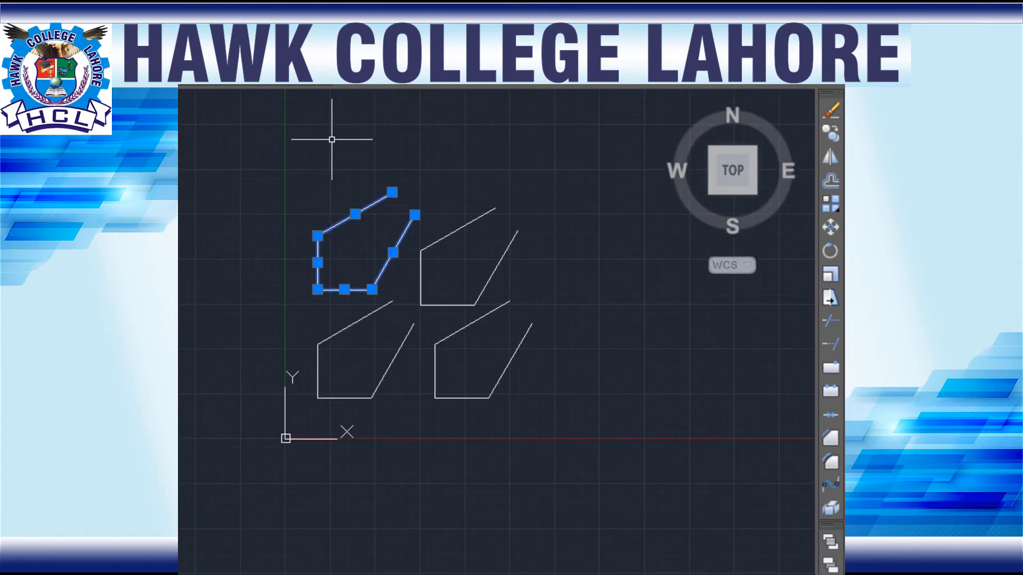
{"action": "type", "text": "mi"}
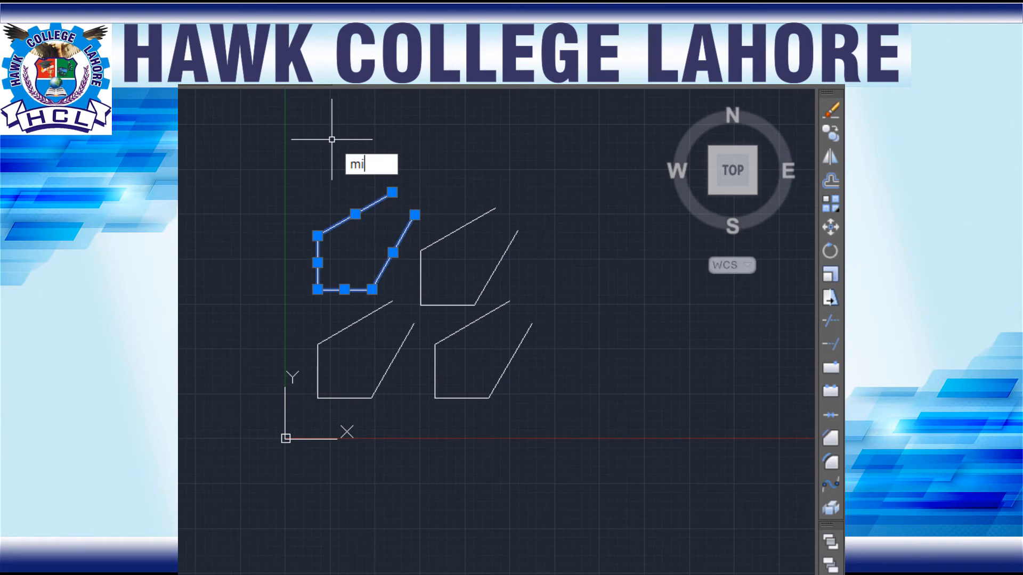
{"action": "key", "text": "Return"}
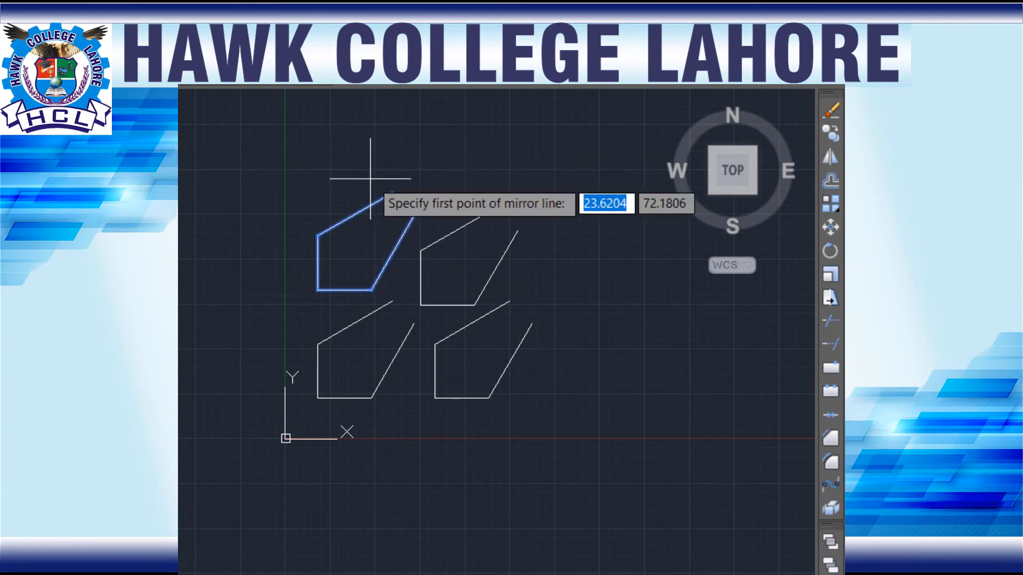
{"action": "left_click", "coordinate": [391, 193]}
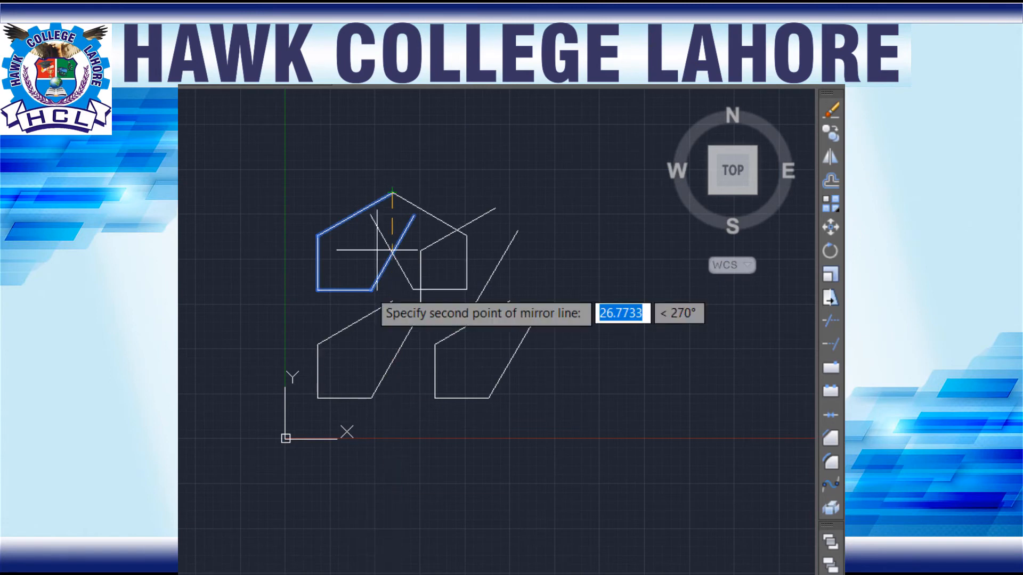
{"action": "left_click", "coordinate": [427, 212]}
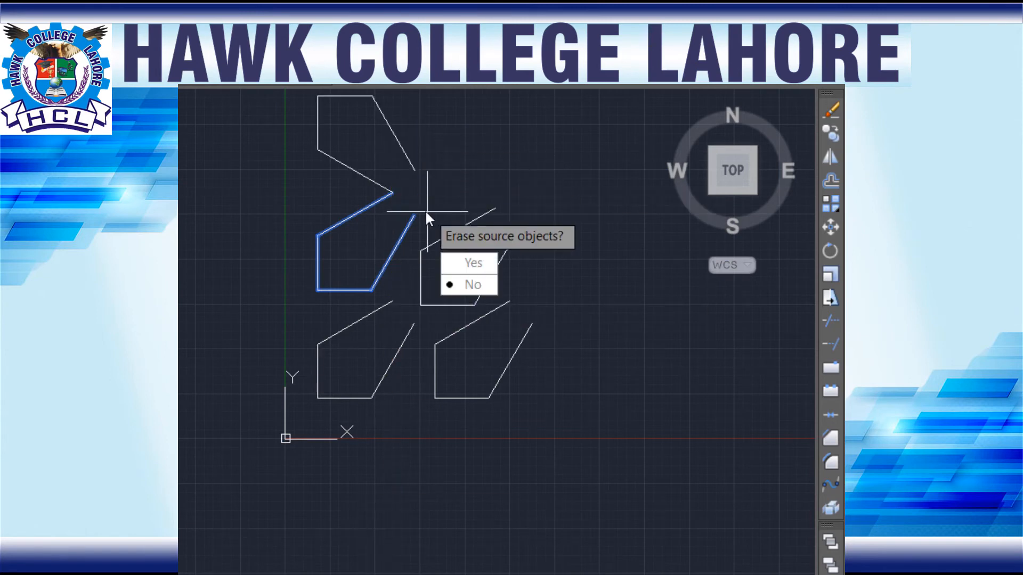
{"action": "left_click", "coordinate": [472, 267]}
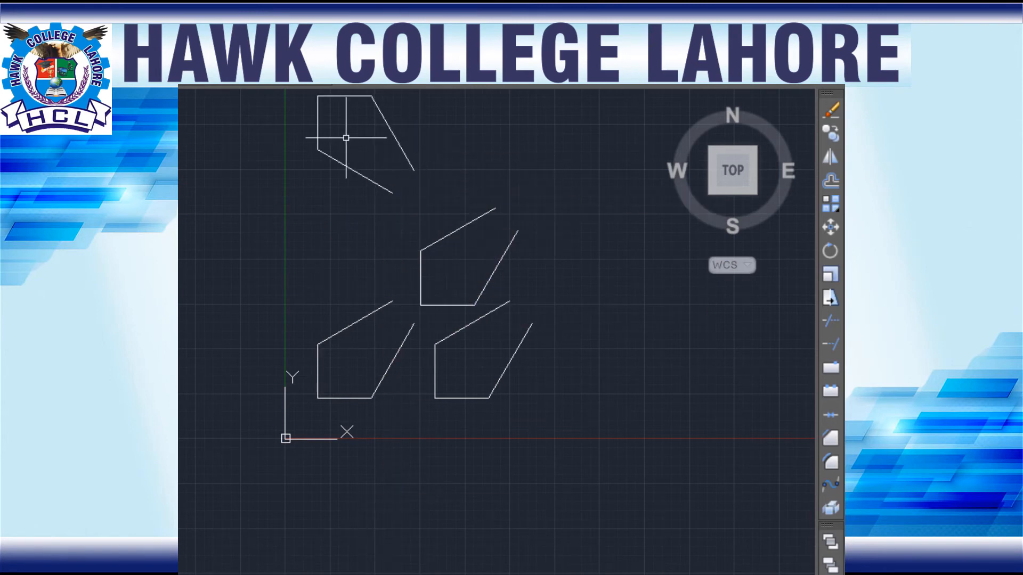
Step: Move the flipped arm from its lower slanted line's free end onto the matching slanted end of the original lower-left arm
{"action": "left_click", "coordinate": [412, 97]}
{"action": "left_click", "coordinate": [297, 179]}
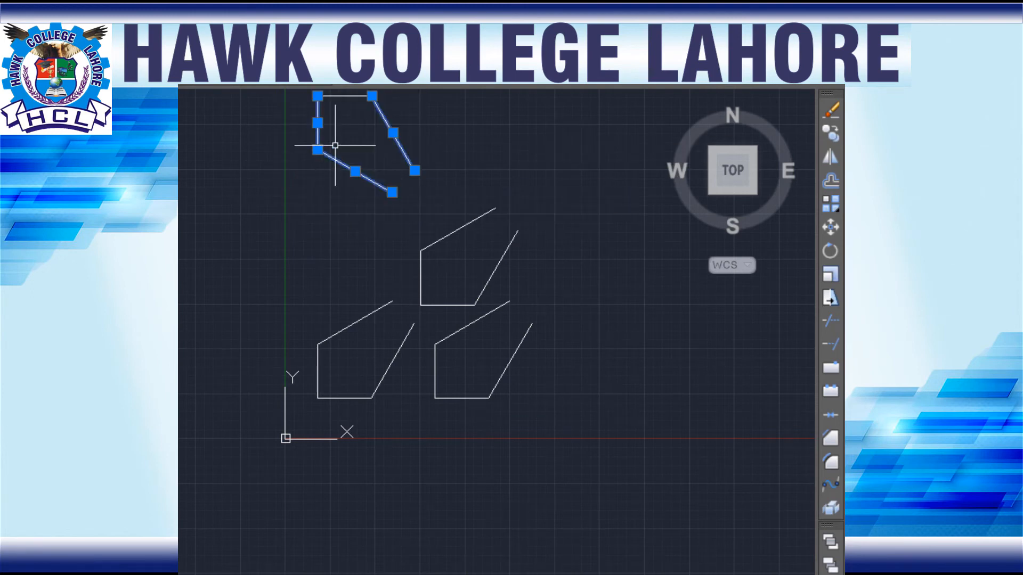
{"action": "middle_click_drag", "start_coordinate": [354, 137], "coordinate": [335, 217]}
{"action": "left_click", "coordinate": [366, 149]}
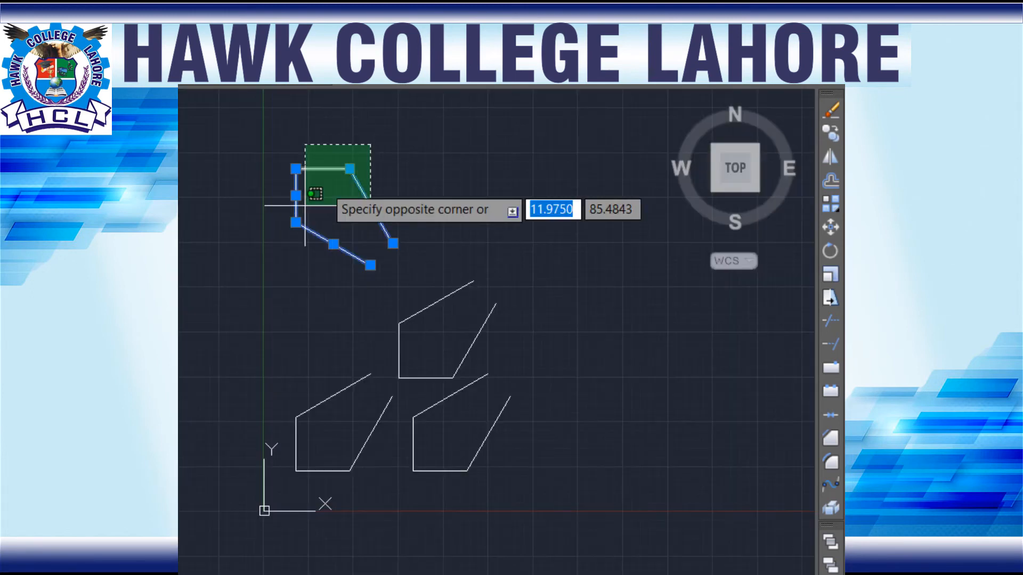
{"action": "left_click", "coordinate": [253, 256]}
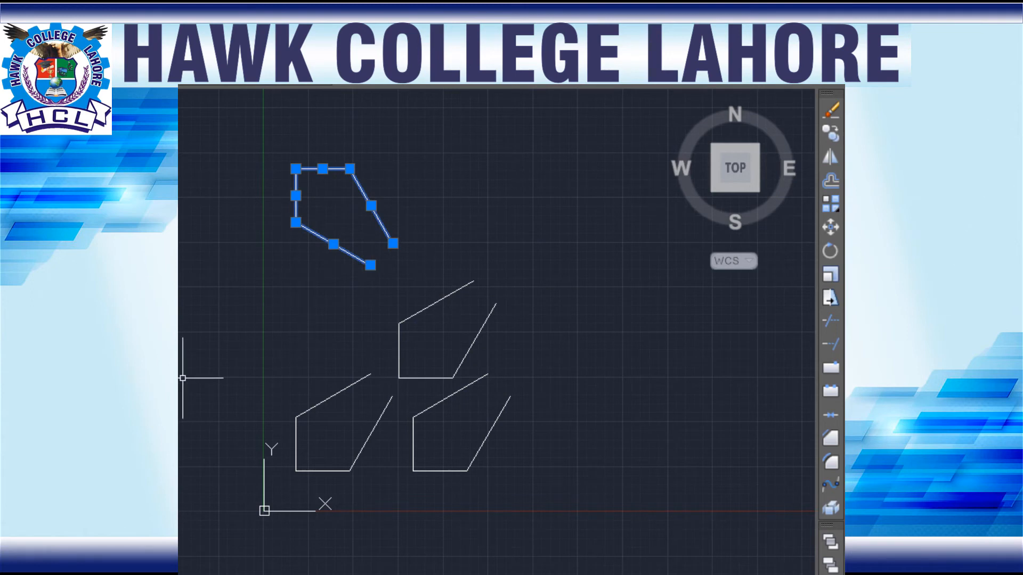
{"action": "type", "text": "m"}
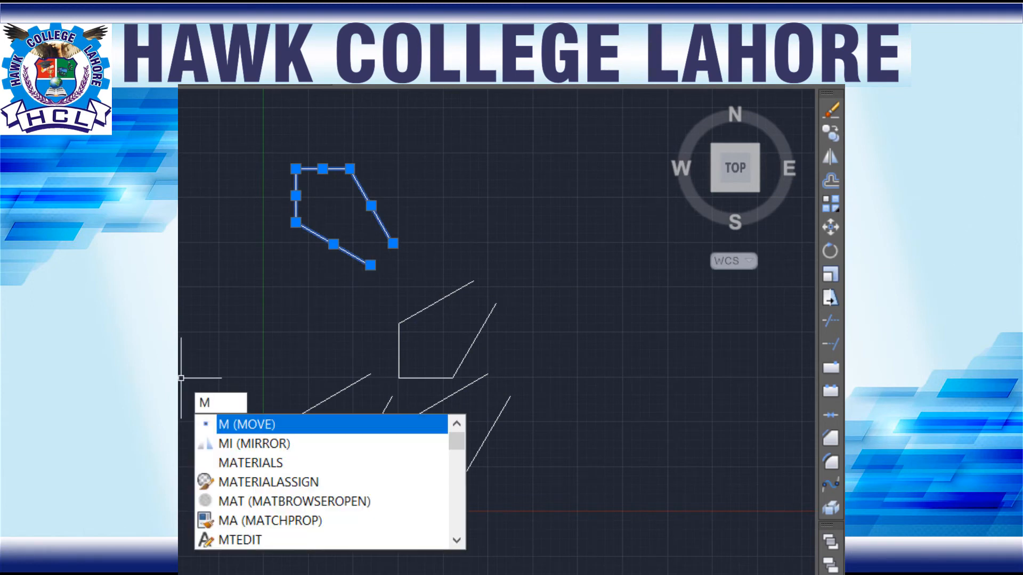
{"action": "key", "text": "Return"}
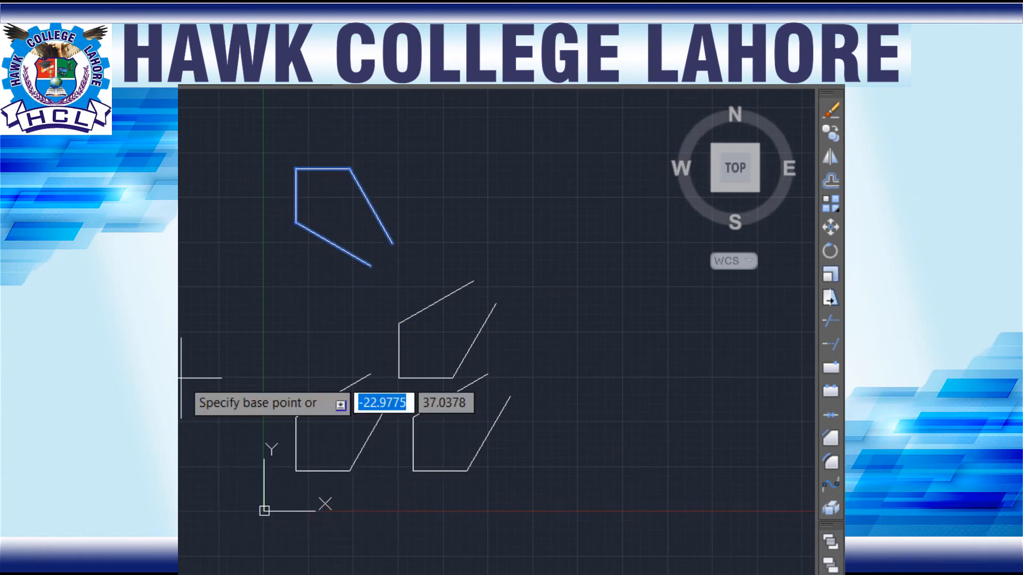
{"action": "left_click", "coordinate": [371, 265]}
{"action": "left_click", "coordinate": [368, 368]}
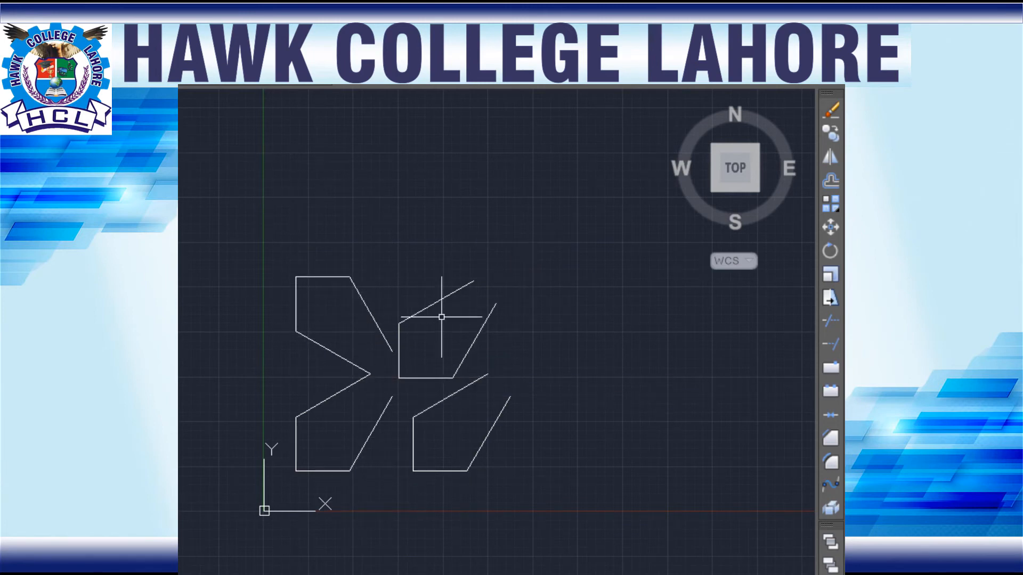
Step: Erase the two spare arm copies to the right of the joined pair of arms
{"action": "left_click", "coordinate": [516, 231]}
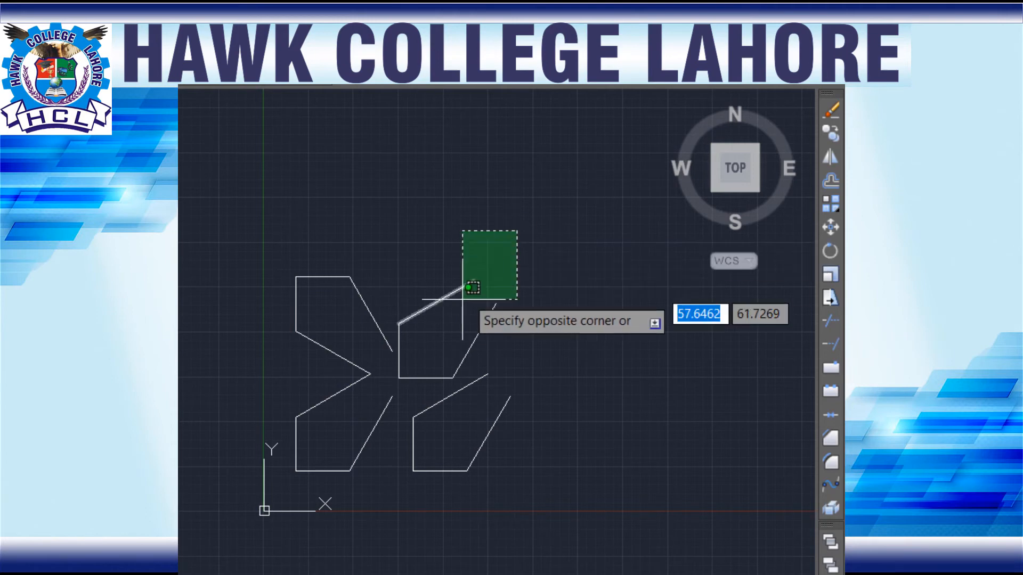
{"action": "left_click", "coordinate": [395, 383]}
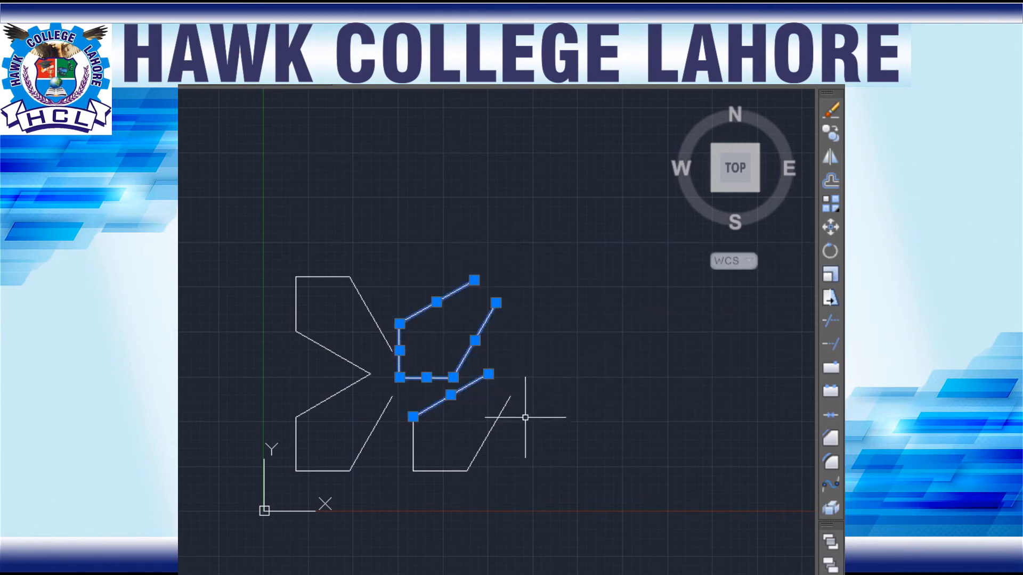
{"action": "key", "text": "Escape"}
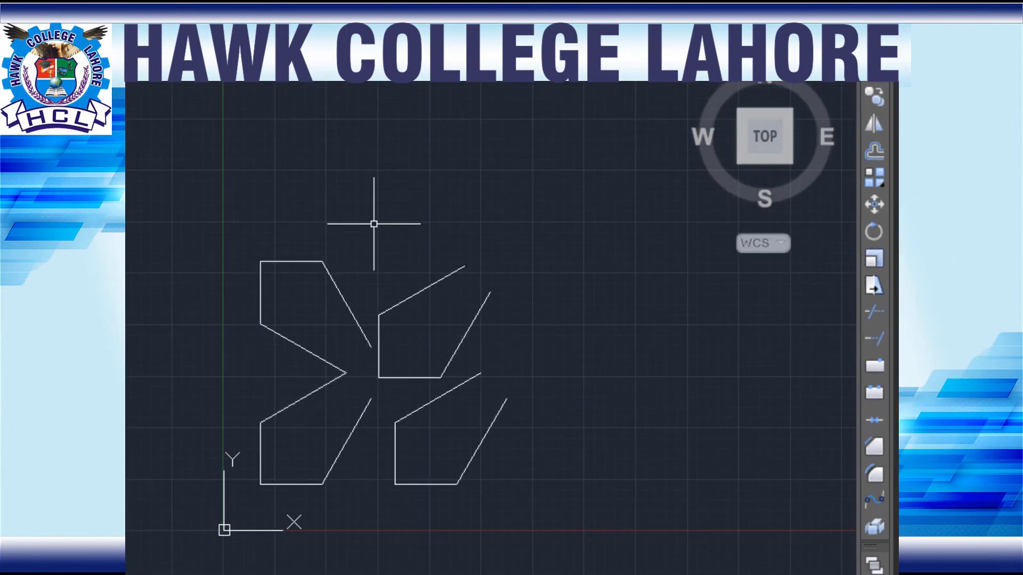
{"action": "left_click", "coordinate": [542, 193]}
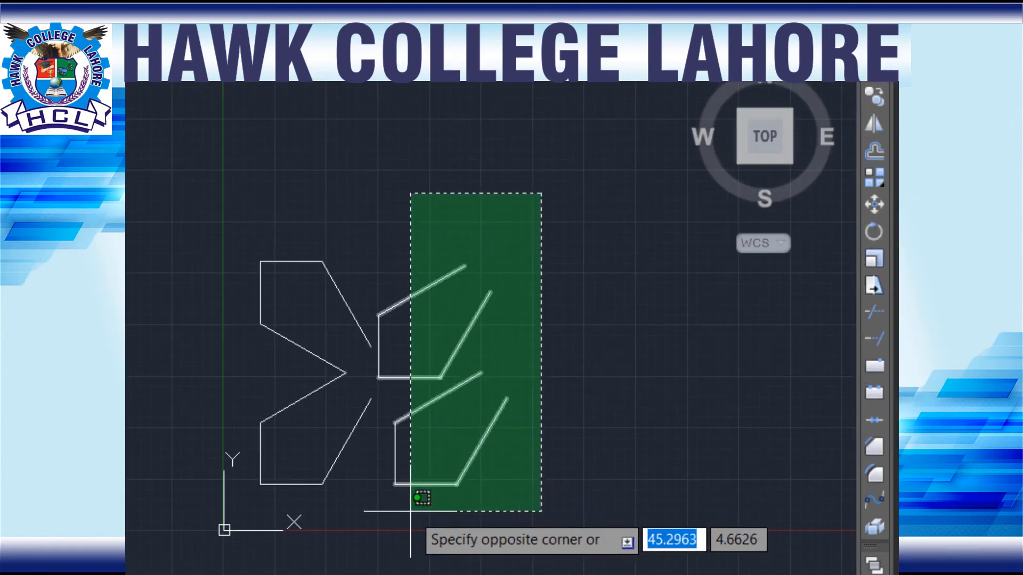
{"action": "left_click", "coordinate": [375, 503]}
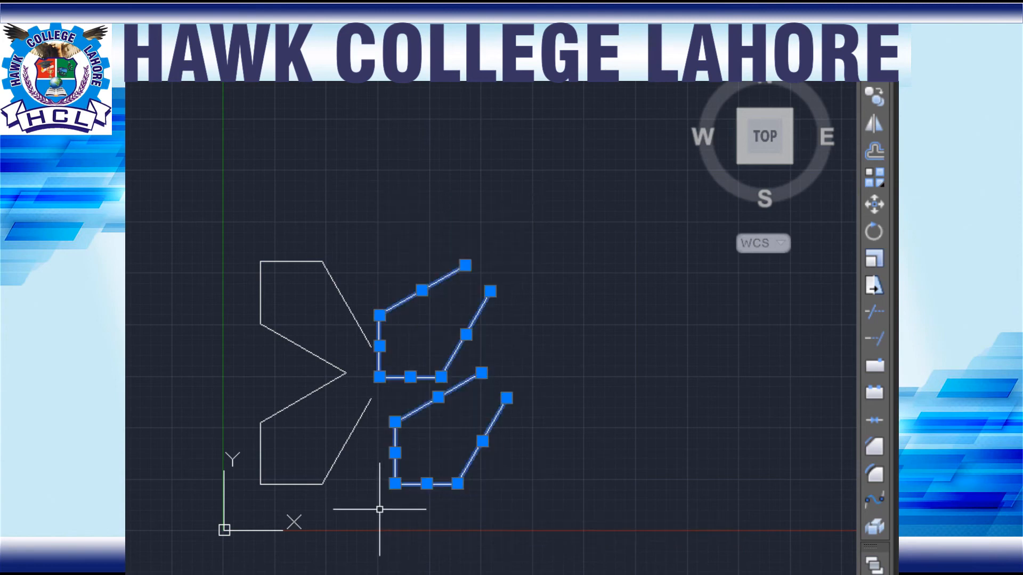
{"action": "key", "text": "Delete"}
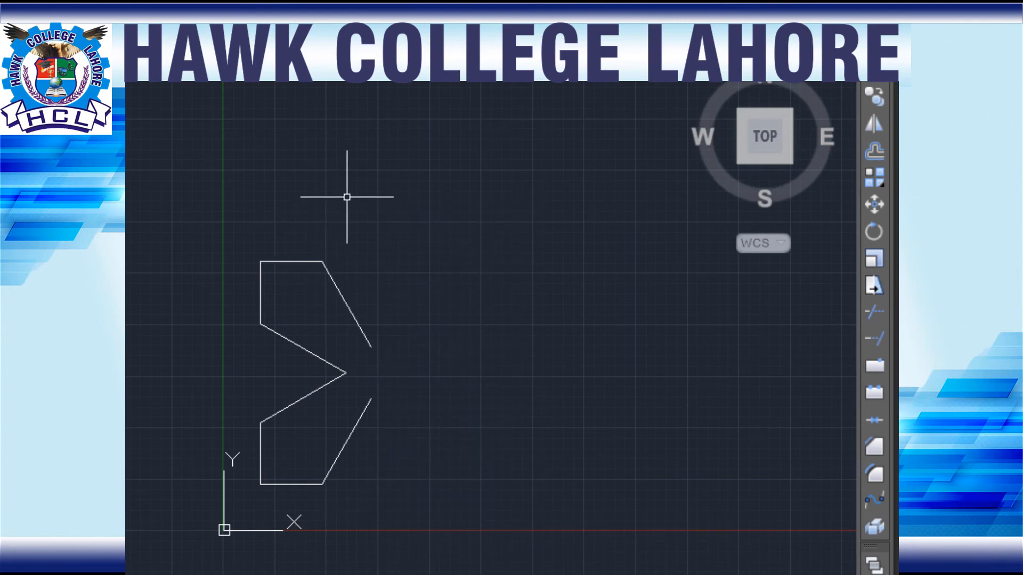
Step: Copy the joined pair of left arms straight to the right, using the upper arm's slanted free end as base point
{"action": "left_click", "coordinate": [394, 203]}
{"action": "left_click", "coordinate": [242, 495]}
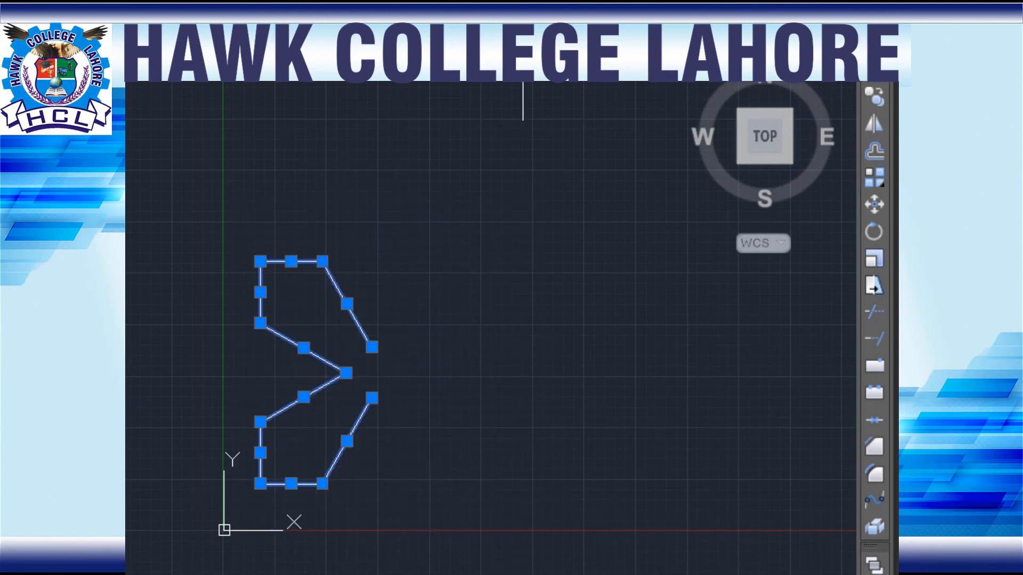
{"action": "type", "text": "co"}
{"action": "key", "text": "Return"}
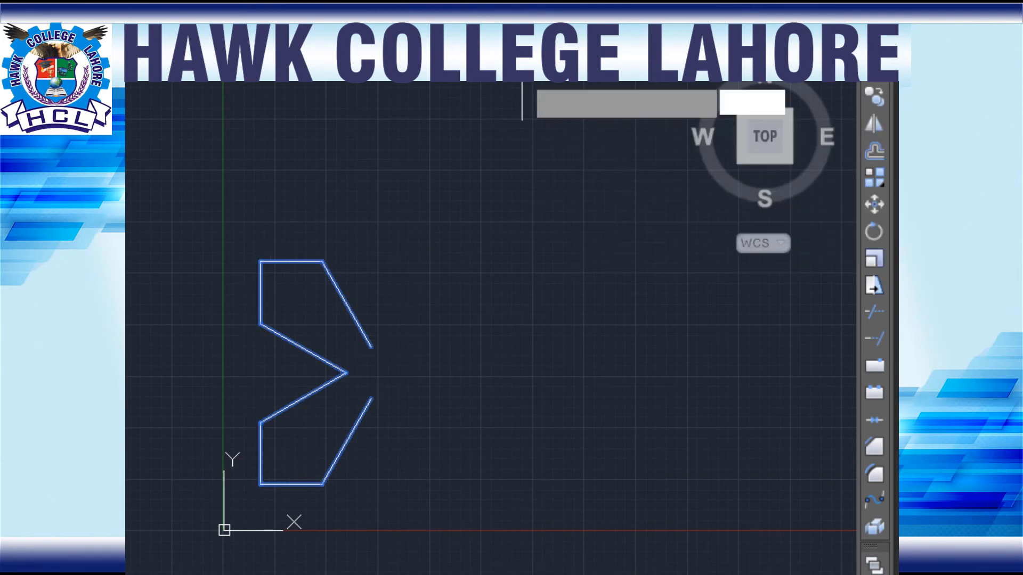
{"action": "left_click", "coordinate": [371, 347]}
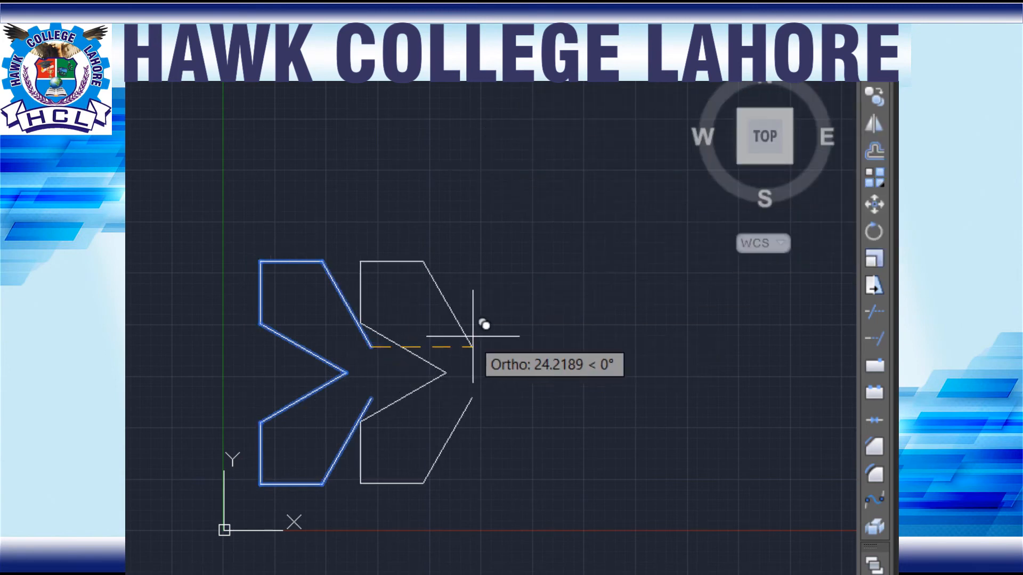
{"action": "left_click", "coordinate": [509, 323]}
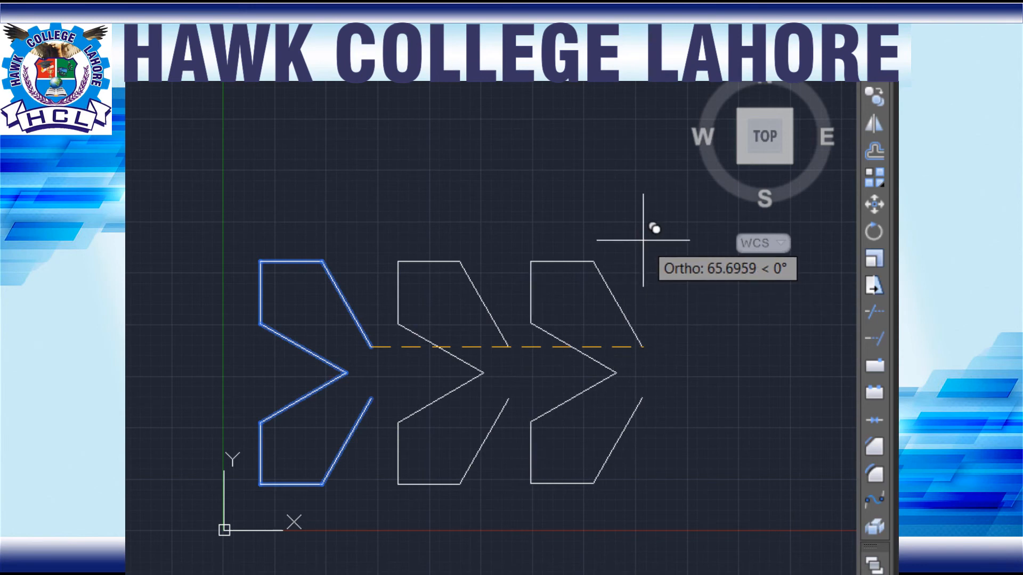
{"action": "key", "text": "Return"}
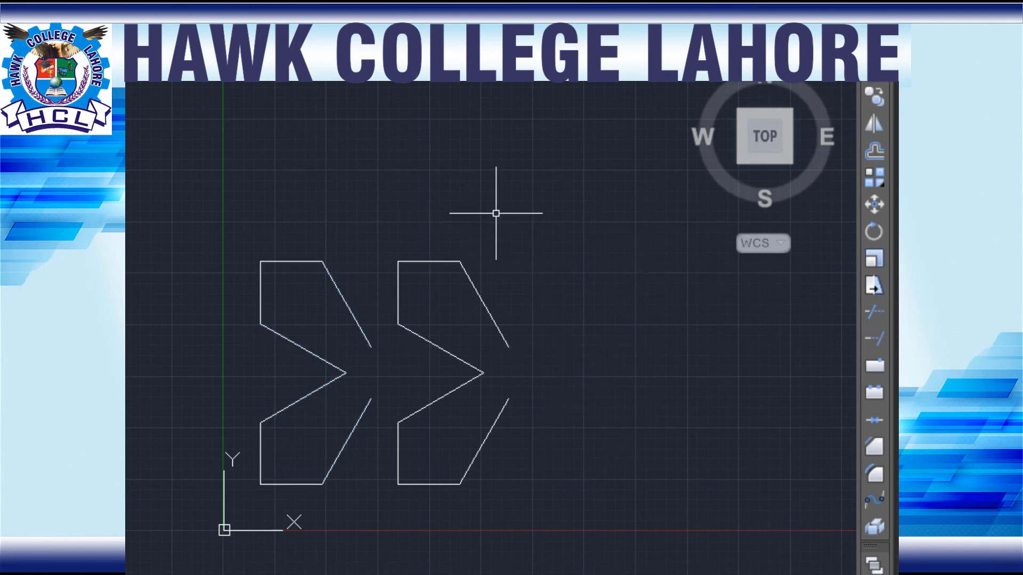
Step: Mirror the copied pair of arms across a vertical axis through its upper slanted line's free end, erasing the source objects
{"action": "left_click", "coordinate": [513, 207]}
{"action": "left_click", "coordinate": [395, 546]}
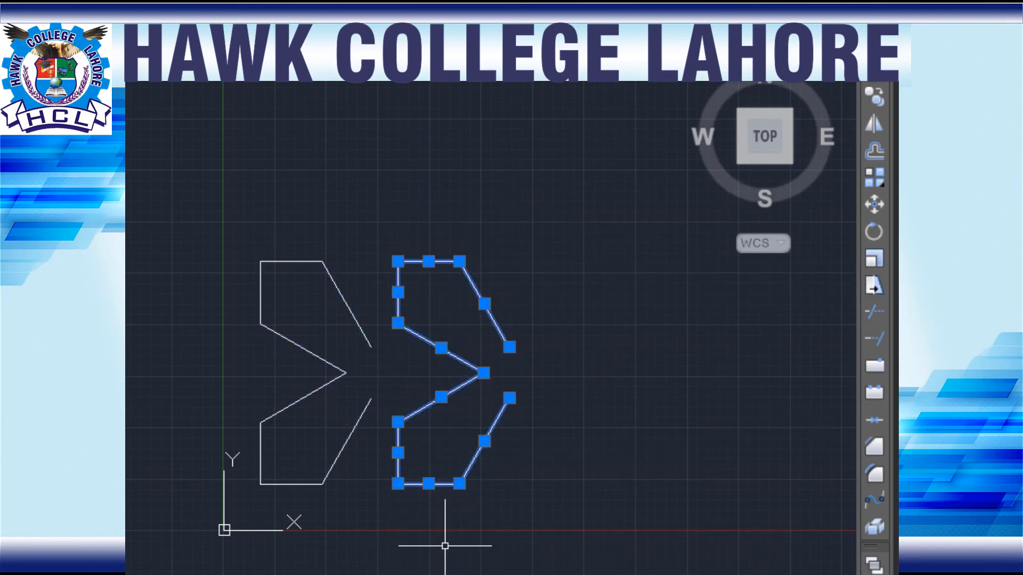
{"action": "type", "text": "mi"}
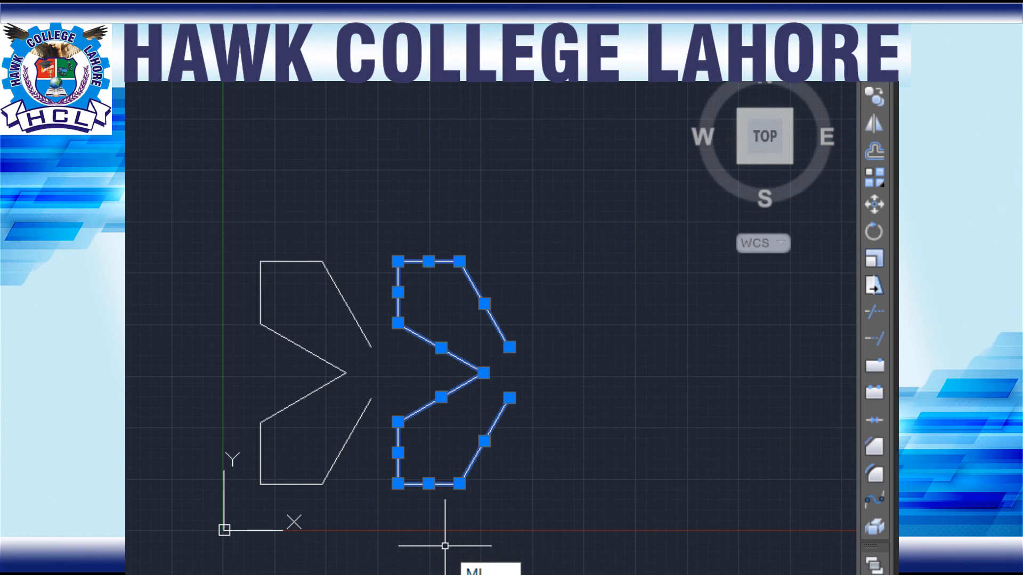
{"action": "key", "text": "Return"}
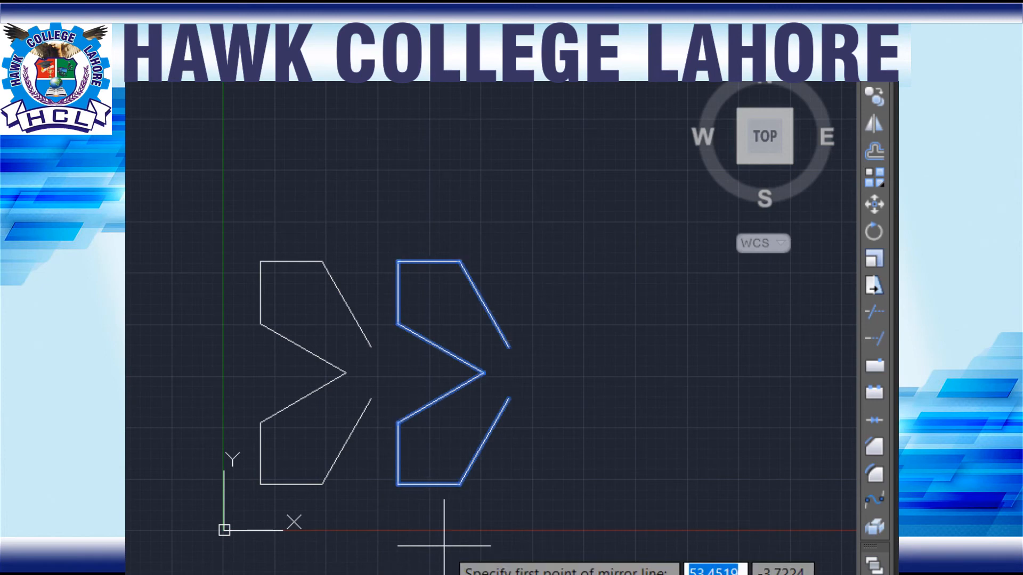
{"action": "left_click", "coordinate": [509, 347]}
{"action": "left_click", "coordinate": [512, 473]}
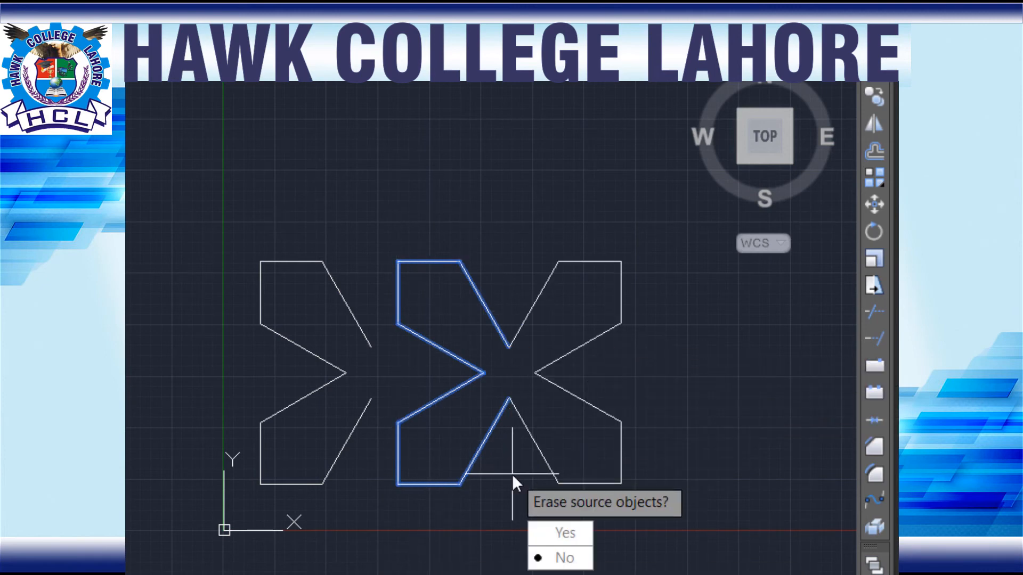
{"action": "left_click", "coordinate": [557, 533]}
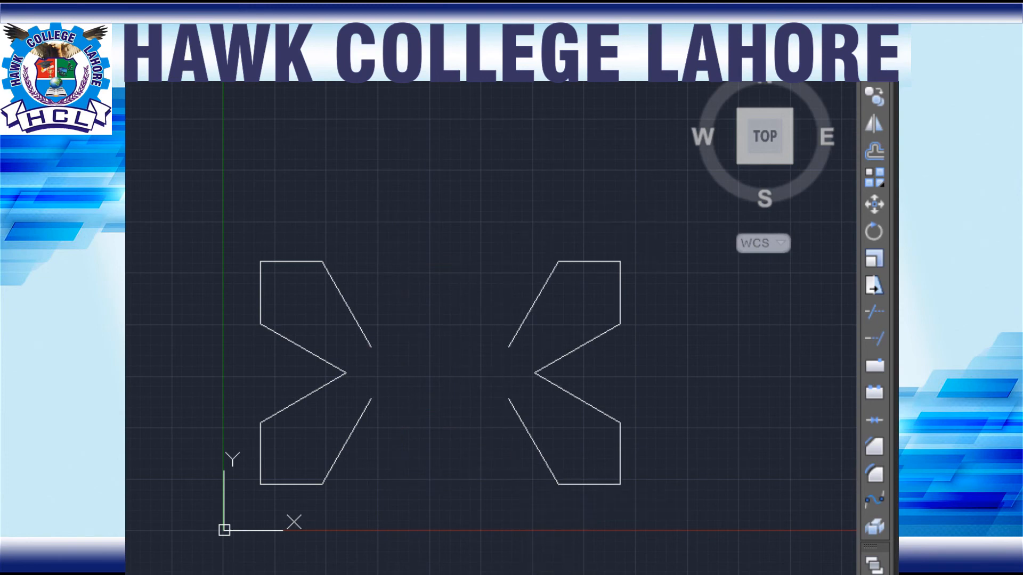
Step: Move the mirrored pair from its upper slanted line's free end onto the matching free end of the left pair
{"action": "left_click", "coordinate": [649, 220]}
{"action": "left_click", "coordinate": [465, 557]}
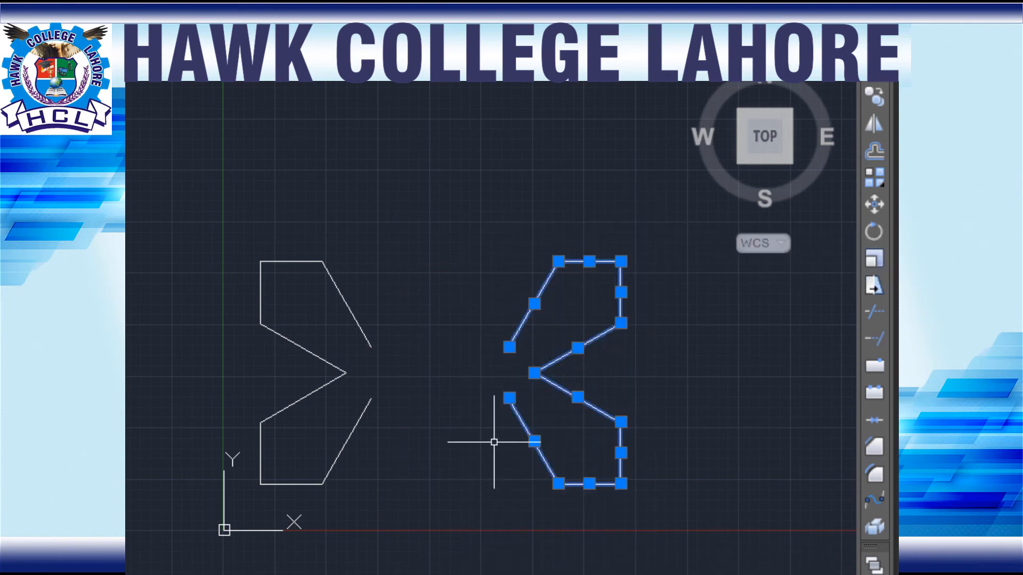
{"action": "type", "text": "m"}
{"action": "key", "text": "Return"}
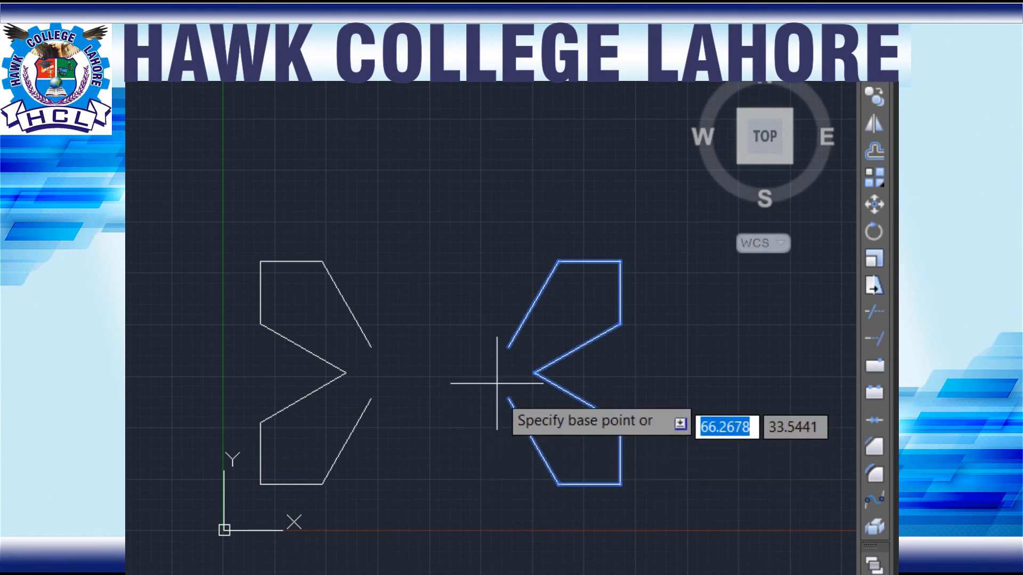
{"action": "left_click", "coordinate": [509, 347]}
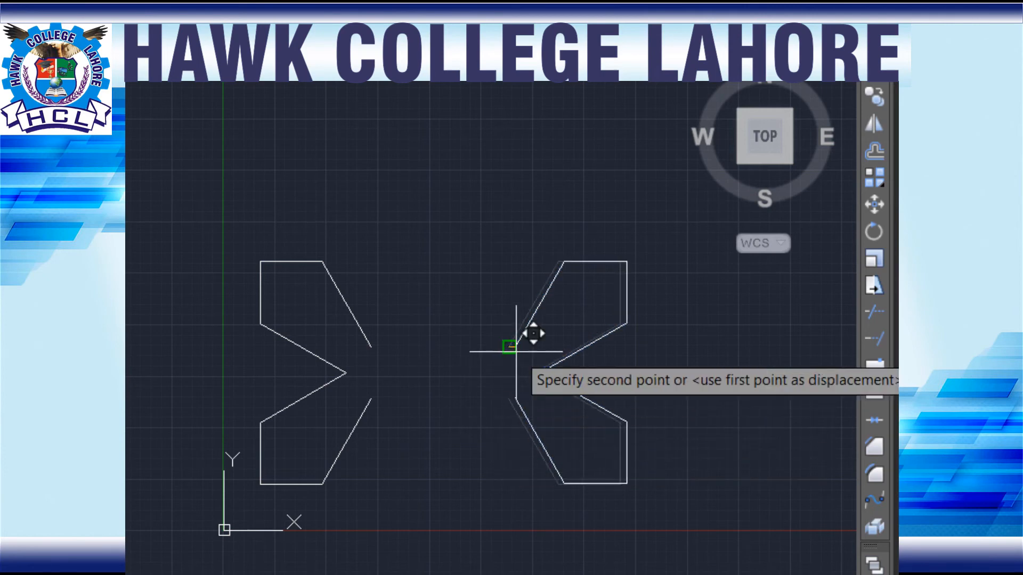
{"action": "left_click", "coordinate": [372, 346]}
{"action": "scroll", "coordinate": [466, 428], "scroll_direction": "up", "scroll_amount": 2}
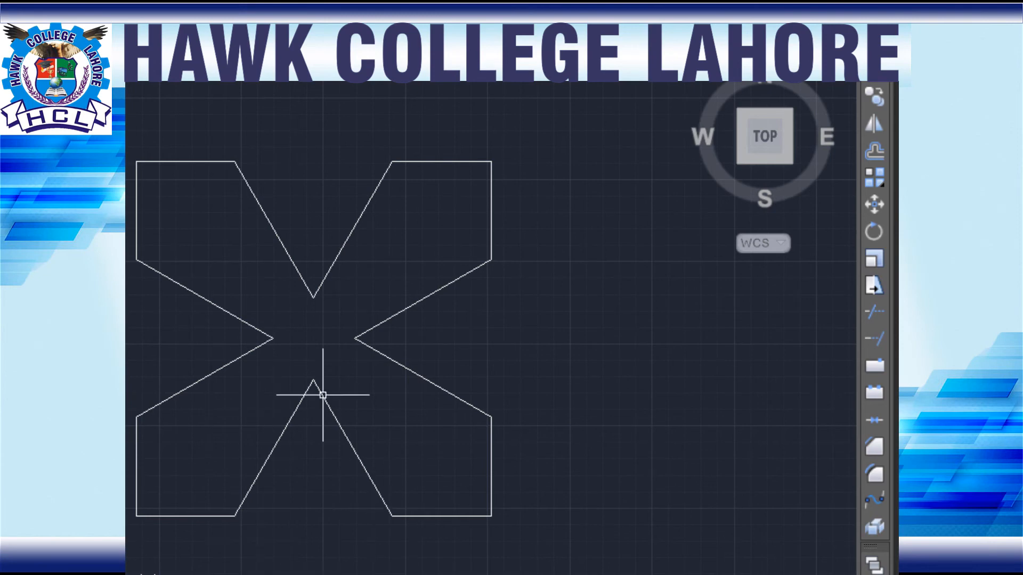
Step: Add a horizontal linear dimension between the lower notch's apex and the bottom end of its left slanted line, placed partway up that line
{"action": "left_click", "coordinate": [292, 91]}
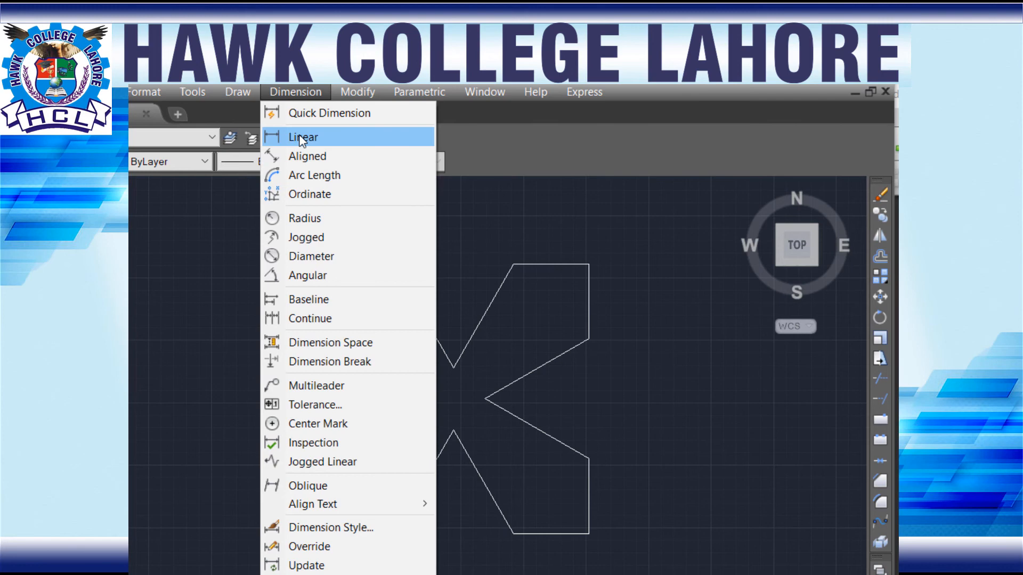
{"action": "left_click", "coordinate": [302, 137]}
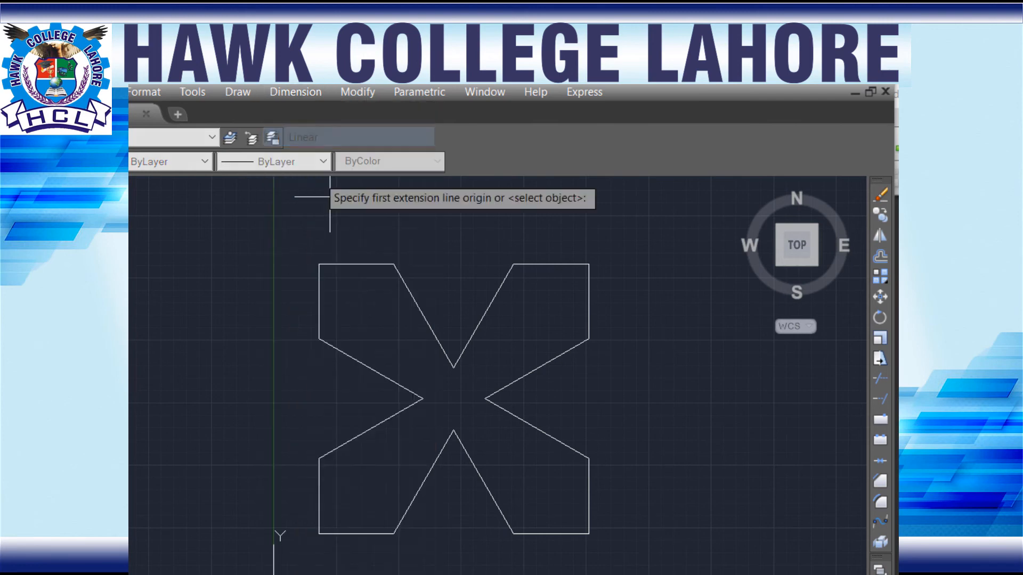
{"action": "left_click", "coordinate": [453, 430]}
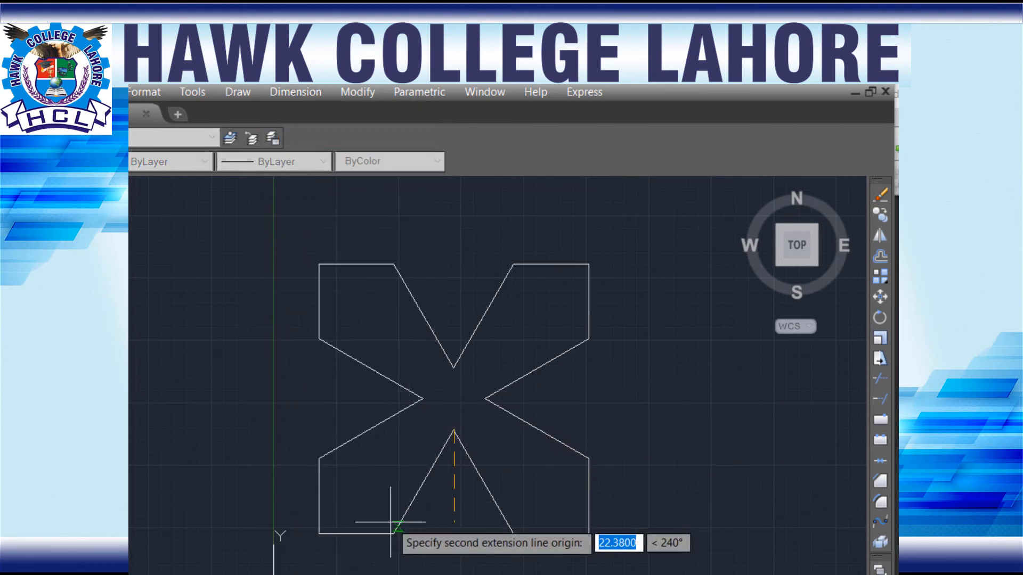
{"action": "left_click", "coordinate": [394, 533]}
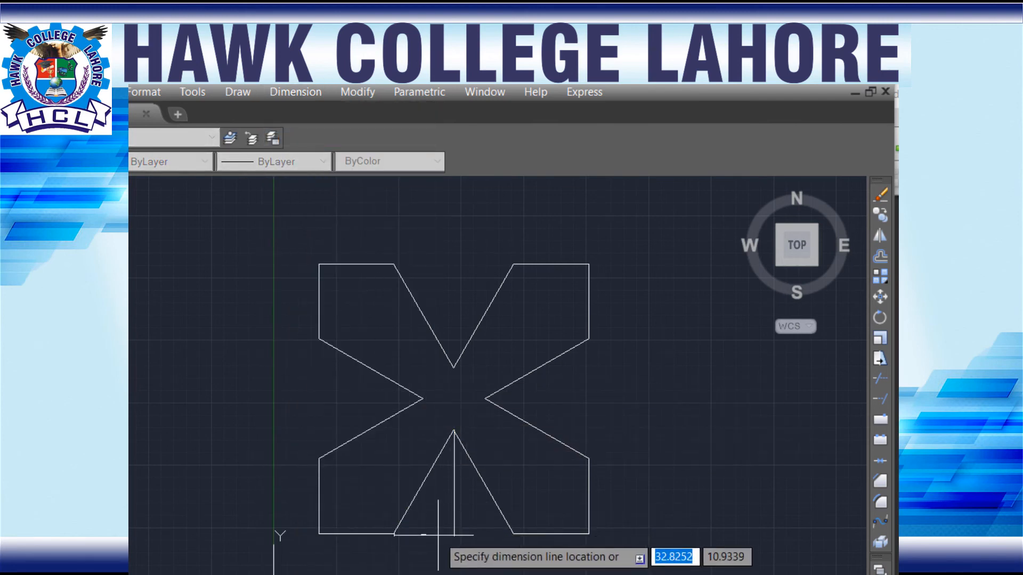
{"action": "left_click", "coordinate": [409, 469]}
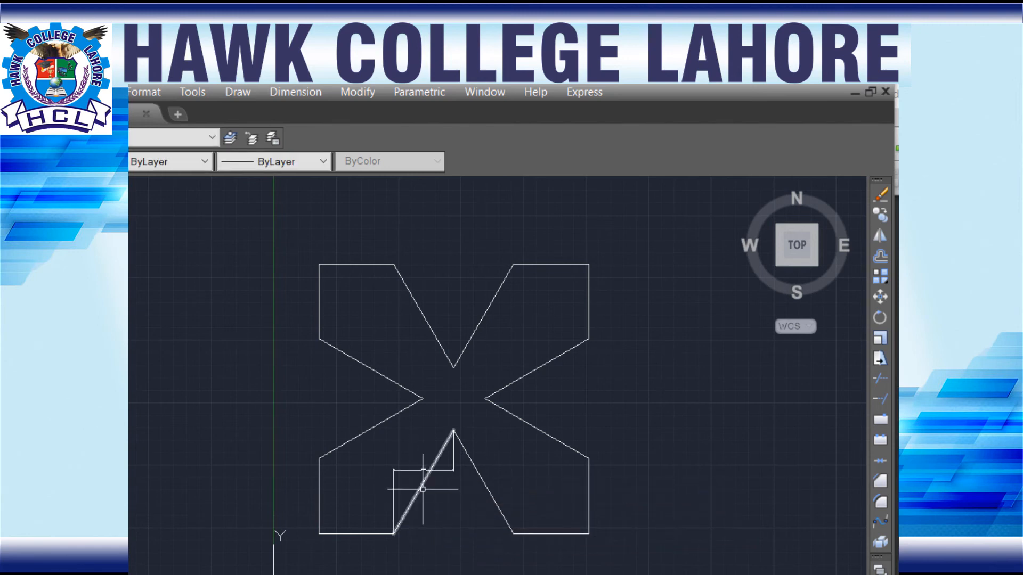
{"action": "scroll", "coordinate": [416, 474], "scroll_direction": "up", "scroll_amount": 10}
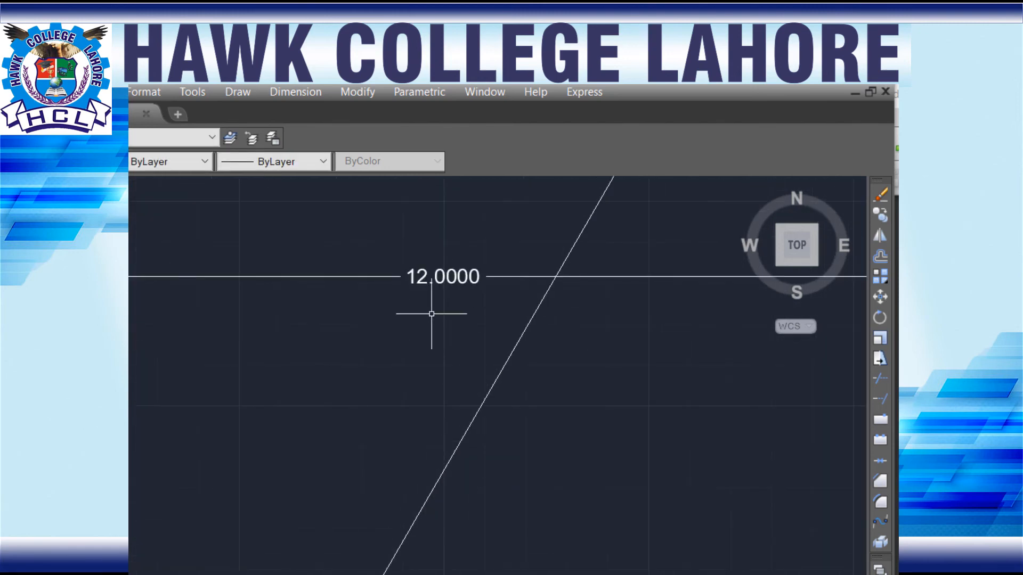
{"action": "scroll", "coordinate": [440, 302], "scroll_direction": "down", "scroll_amount": 8}
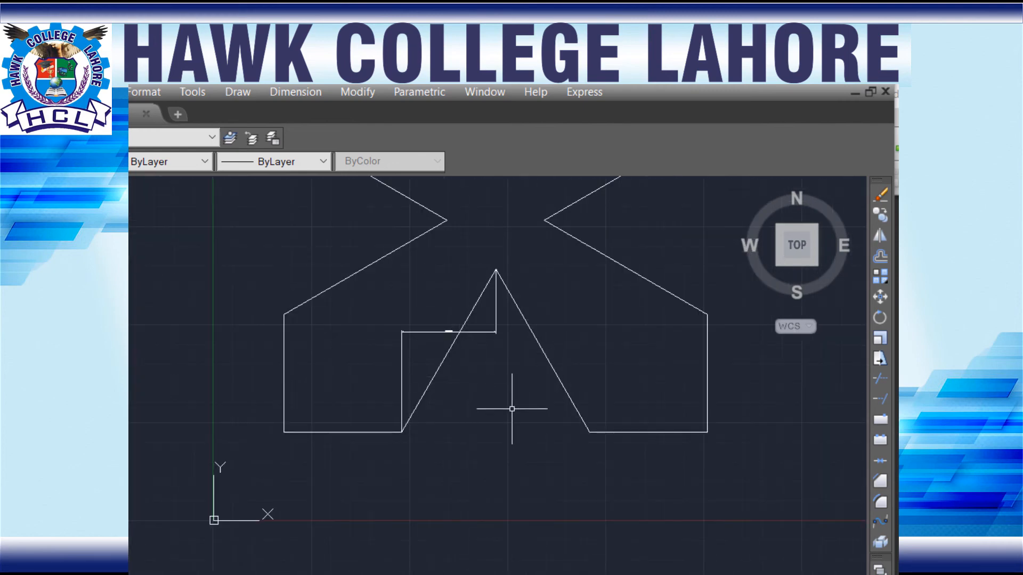
{"action": "scroll", "coordinate": [443, 372], "scroll_direction": "up", "scroll_amount": 8}
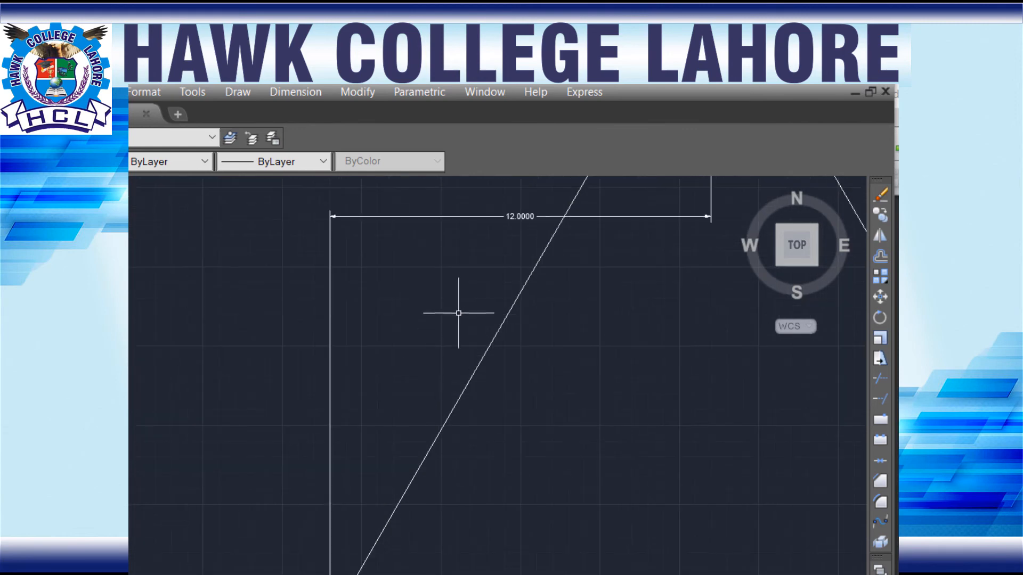
Step: Modify the Standard dimension style to use a text height of 5
{"action": "type", "text": "d"}
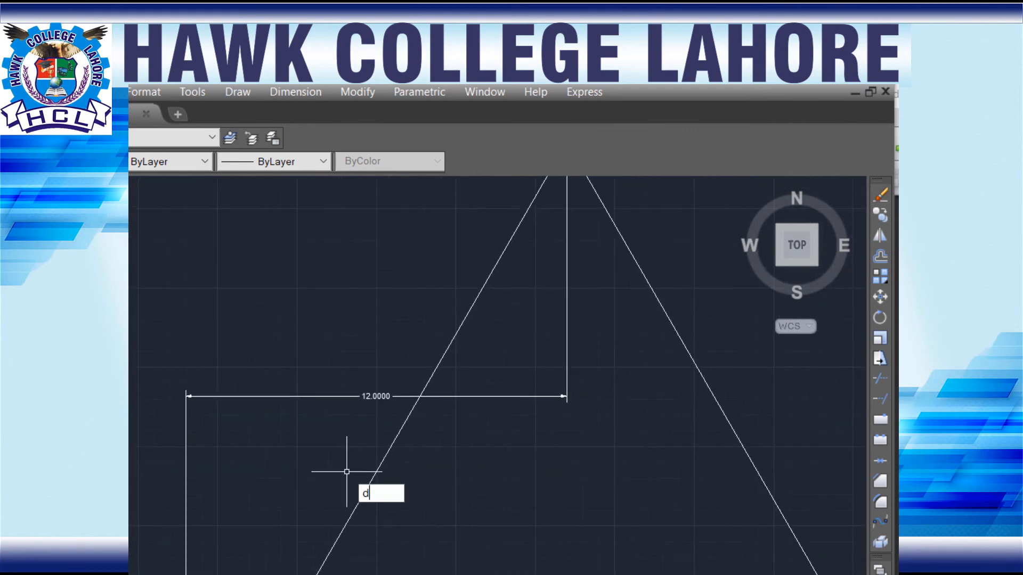
{"action": "key", "text": "Return"}
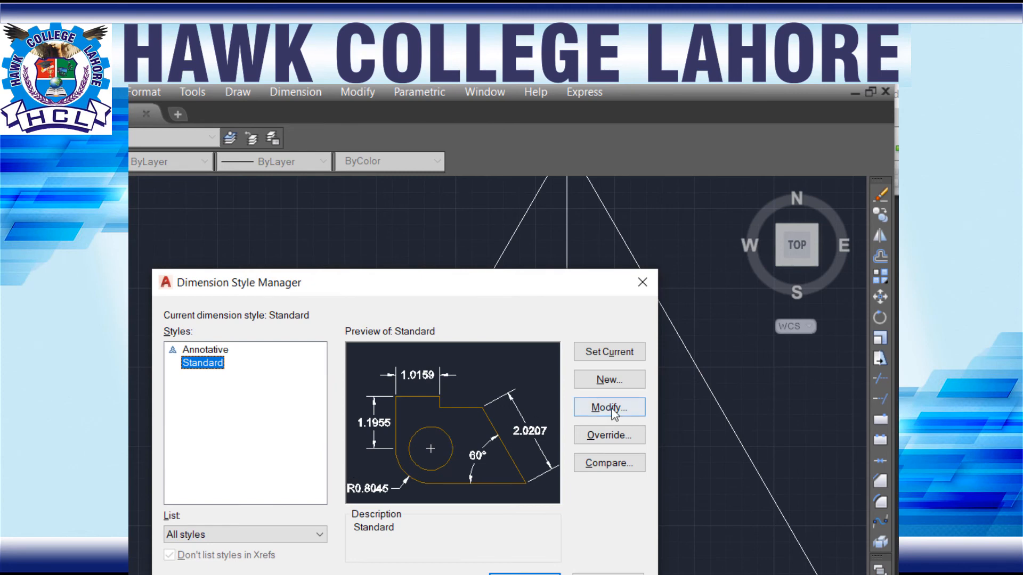
{"action": "left_click", "coordinate": [612, 408]}
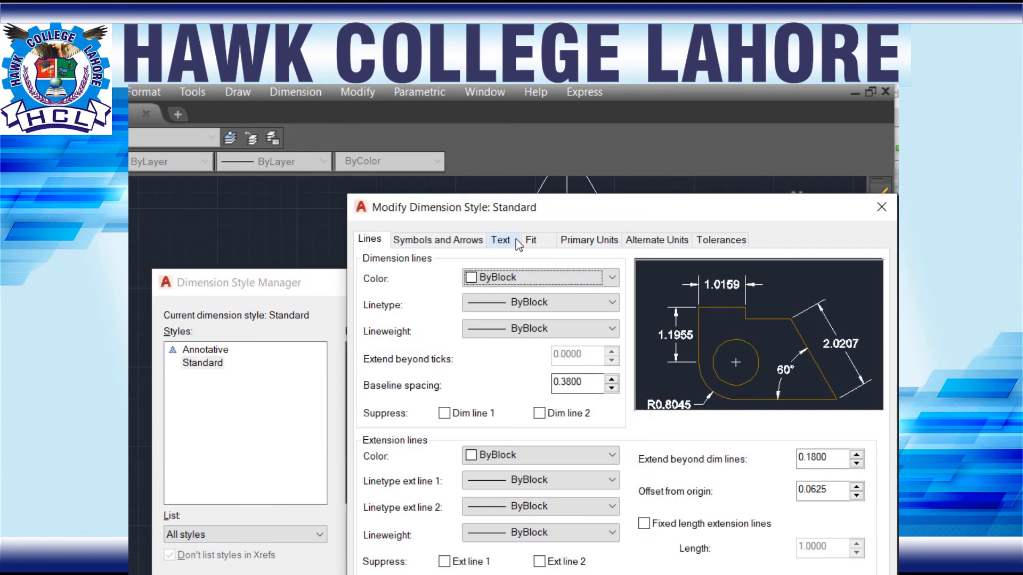
{"action": "left_click", "coordinate": [513, 240]}
{"action": "left_click", "coordinate": [588, 367]}
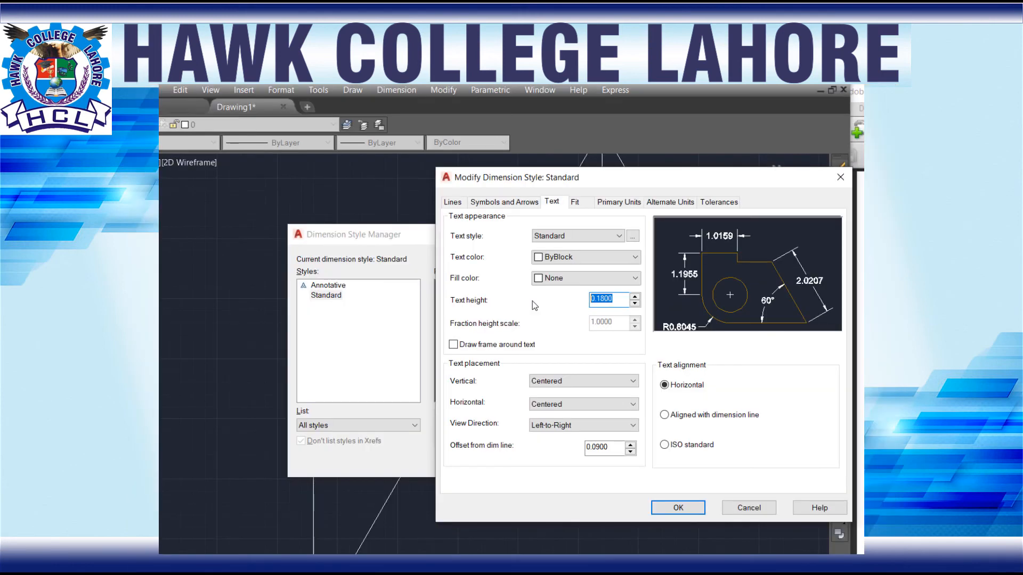
{"action": "type", "text": "5"}
{"action": "left_click", "coordinate": [660, 510]}
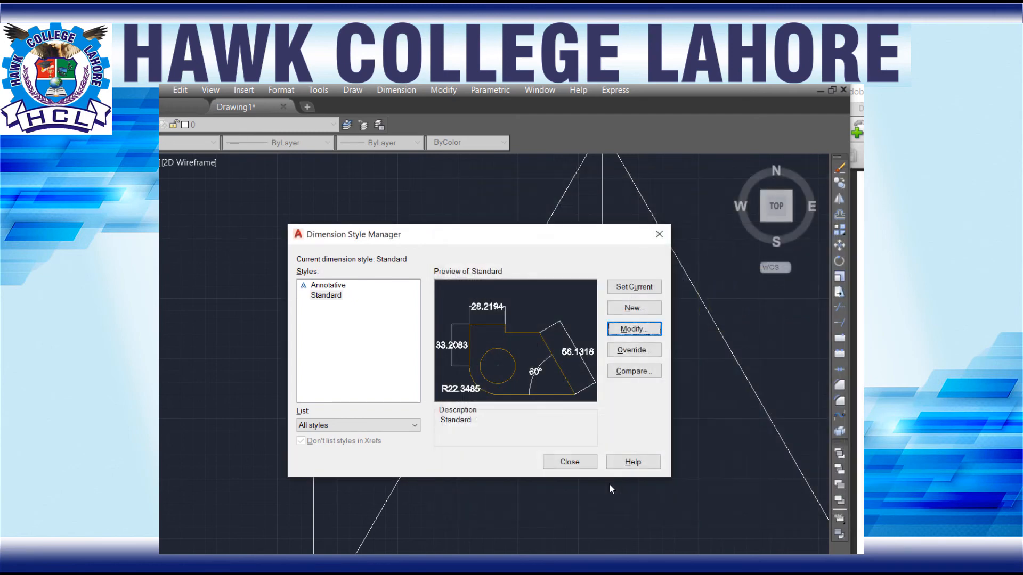
{"action": "left_click", "coordinate": [571, 462]}
{"action": "scroll", "coordinate": [320, 422], "scroll_direction": "down", "scroll_amount": 4}
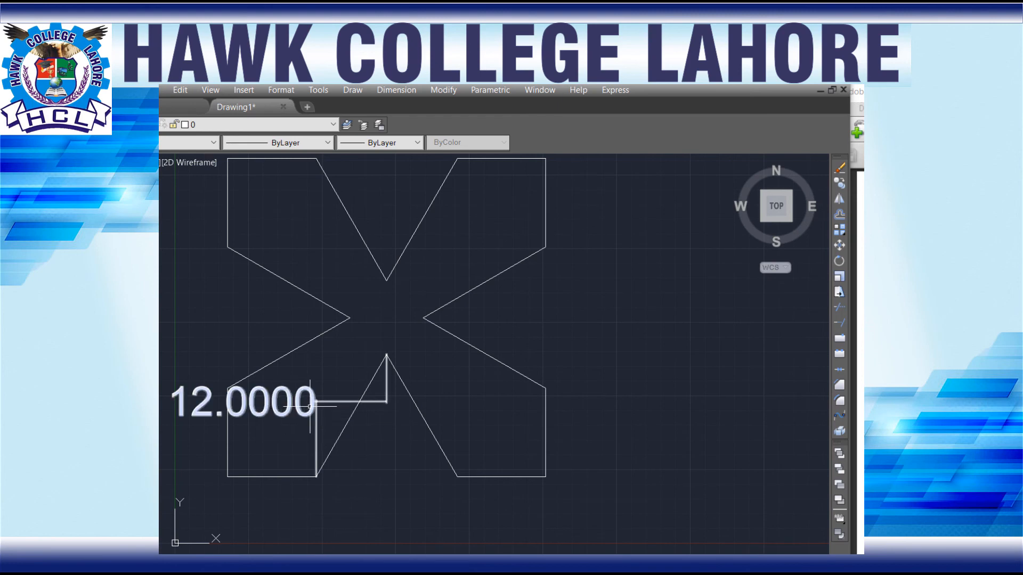
Step: Set the Standard dimension style's text height to 2
{"action": "key", "text": "Return"}
{"action": "left_click", "coordinate": [615, 330]}
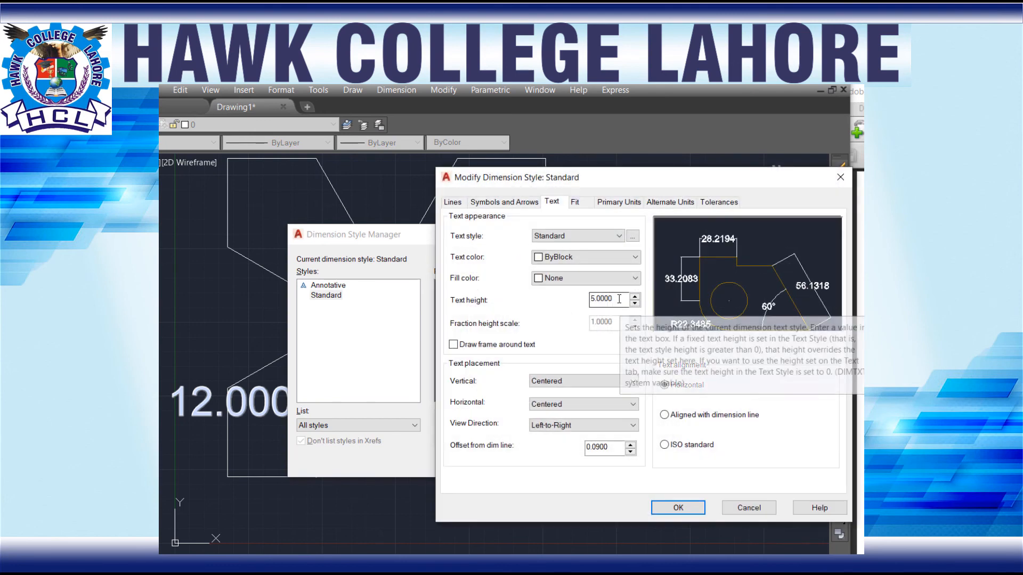
{"action": "double_click", "coordinate": [619, 305]}
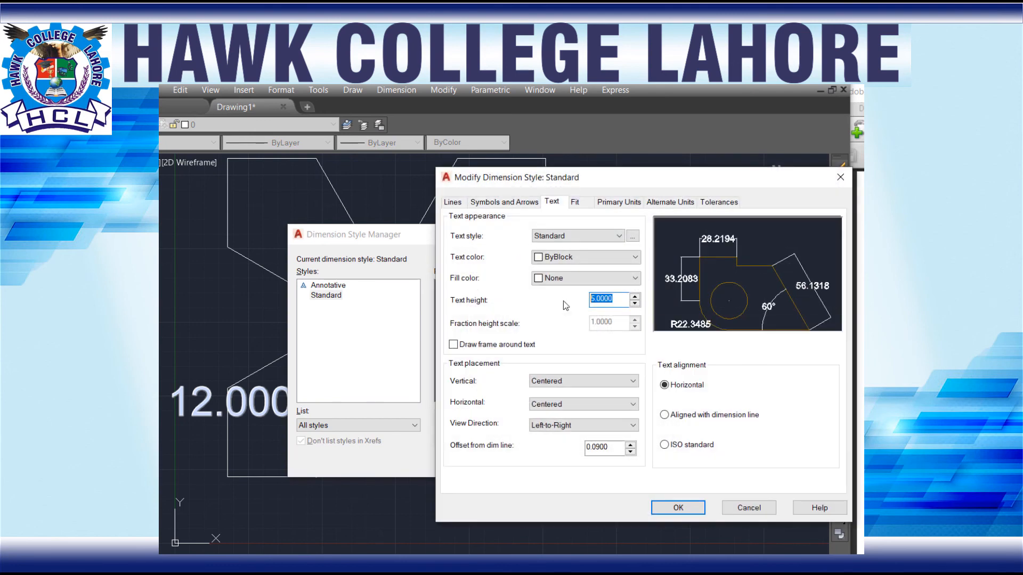
{"action": "type", "text": "2"}
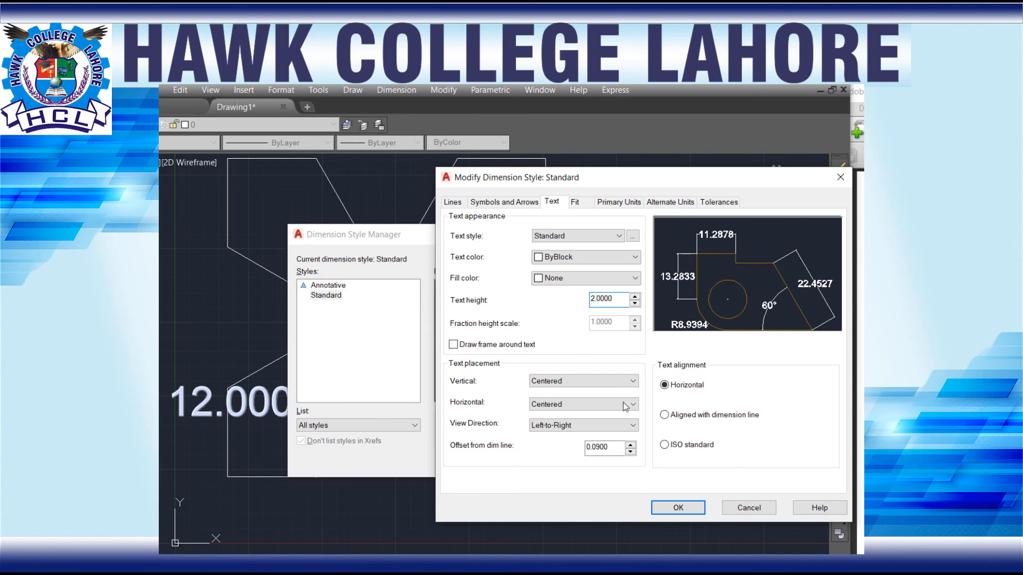
{"action": "left_click", "coordinate": [674, 509]}
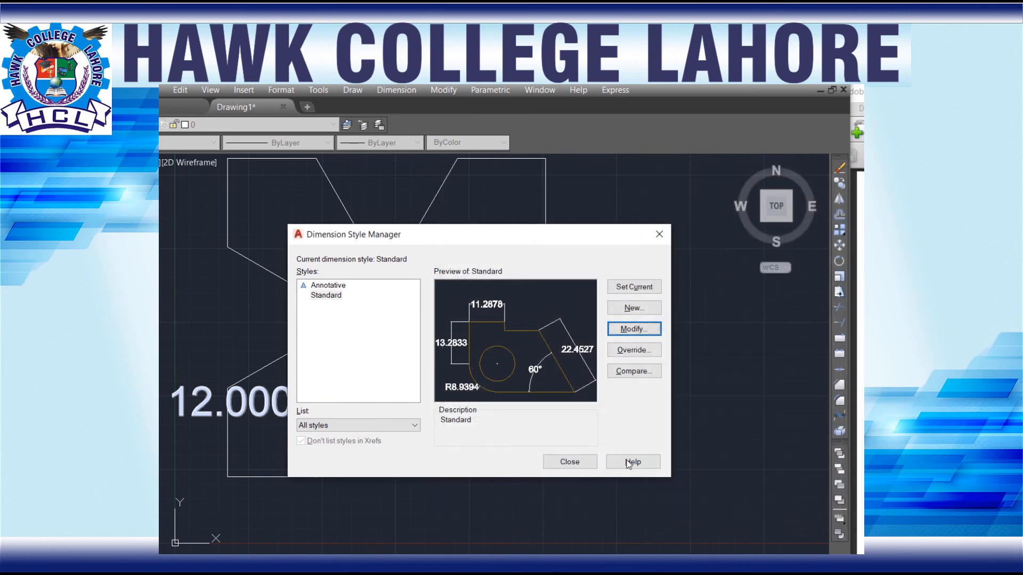
{"action": "left_click", "coordinate": [571, 462]}
{"action": "scroll", "coordinate": [330, 413], "scroll_direction": "up", "scroll_amount": 5}
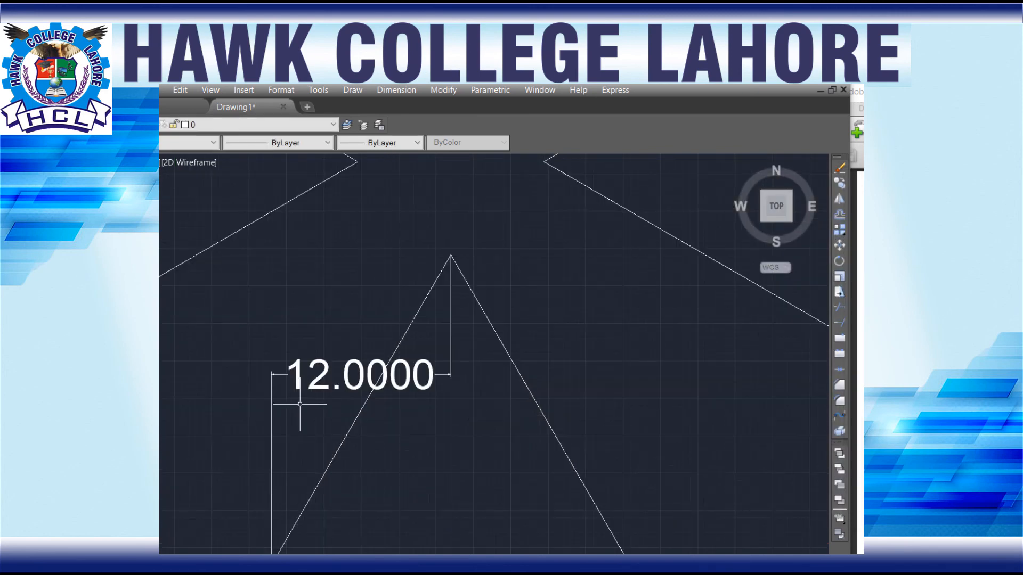
{"action": "scroll", "coordinate": [429, 440], "scroll_direction": "down", "scroll_amount": 2}
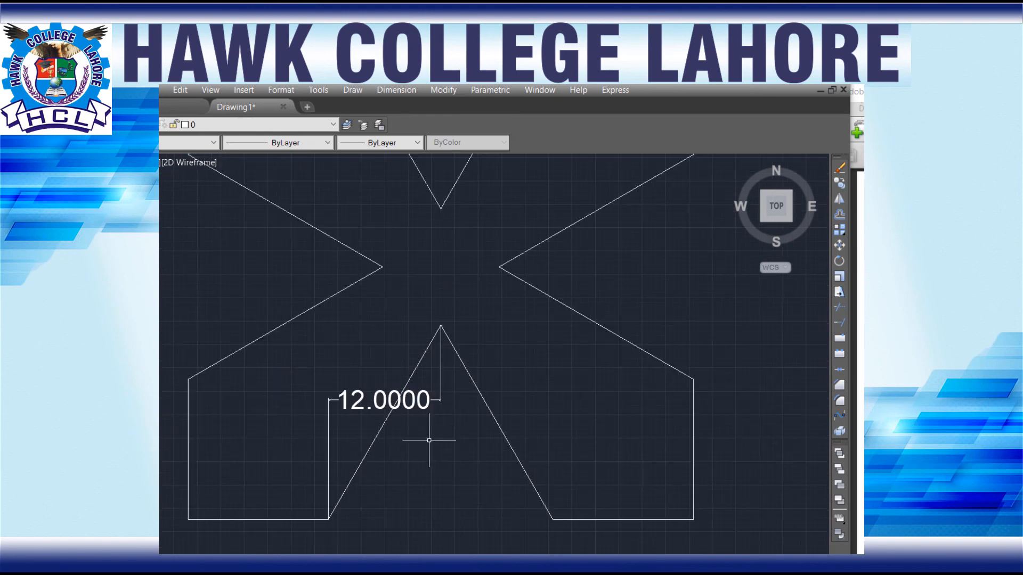
{"action": "mouse_move", "coordinate": [414, 464]}
{"action": "middle_mouse_down"}
{"action": "mouse_move", "coordinate": [487, 381]}
{"action": "mouse_move", "coordinate": [544, 354]}
{"action": "middle_mouse_up"}
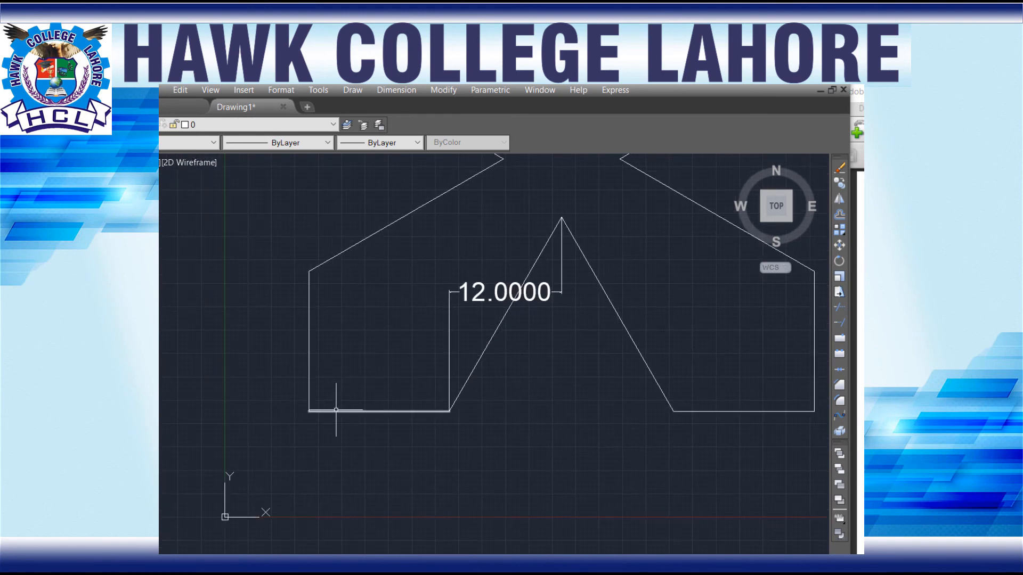
Step: Add a horizontal linear dimension to the bottom edge of the lower-left arm, placed just below the edge
{"action": "left_click", "coordinate": [393, 90]}
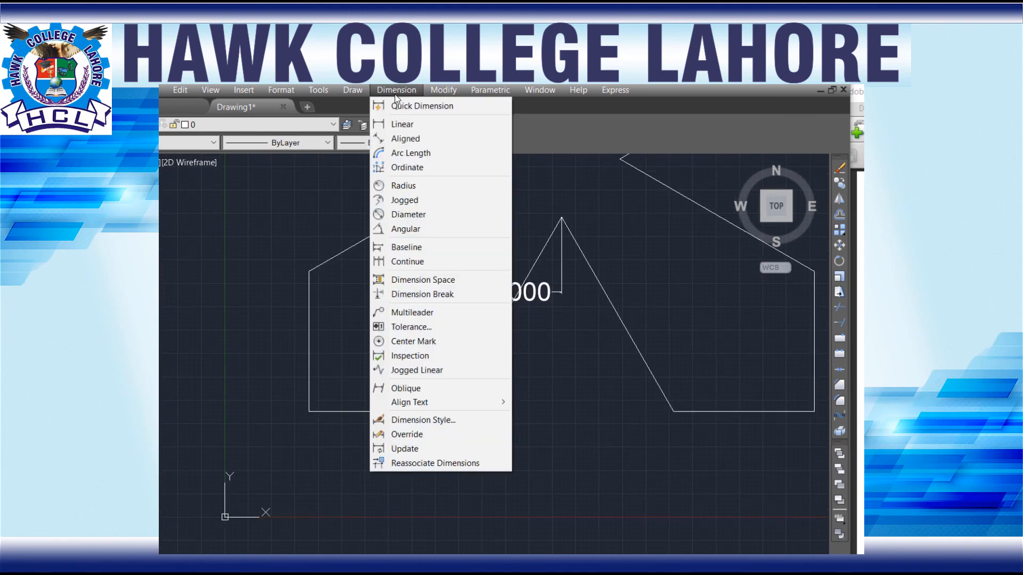
{"action": "left_click", "coordinate": [413, 125]}
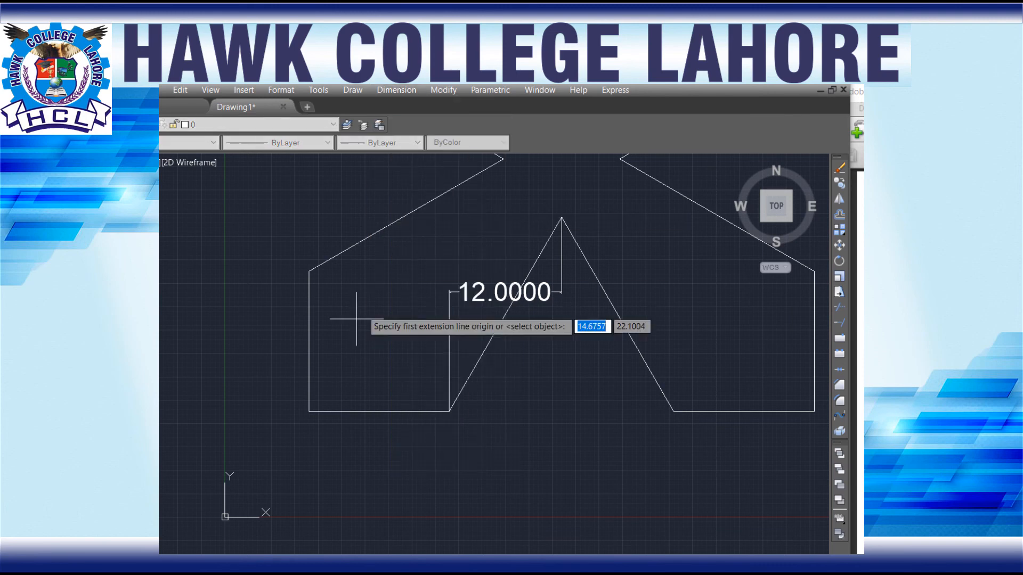
{"action": "left_click", "coordinate": [309, 411]}
{"action": "left_click", "coordinate": [449, 411]}
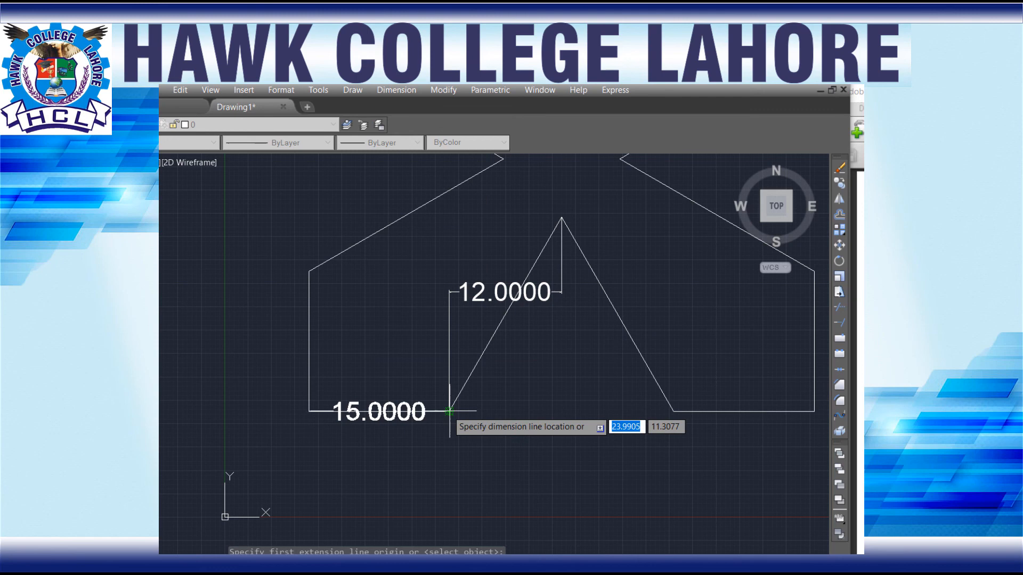
{"action": "left_click", "coordinate": [443, 443]}
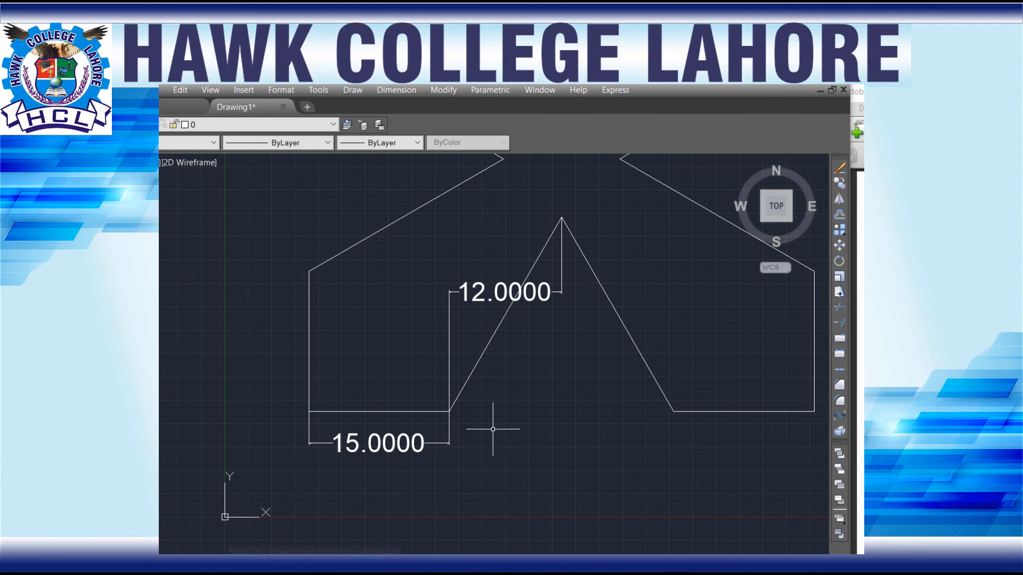
Step: Draw a short horizontal reference line from the bottom end of the lower notch's left slanted line into the notch opening
{"action": "type", "text": "L"}
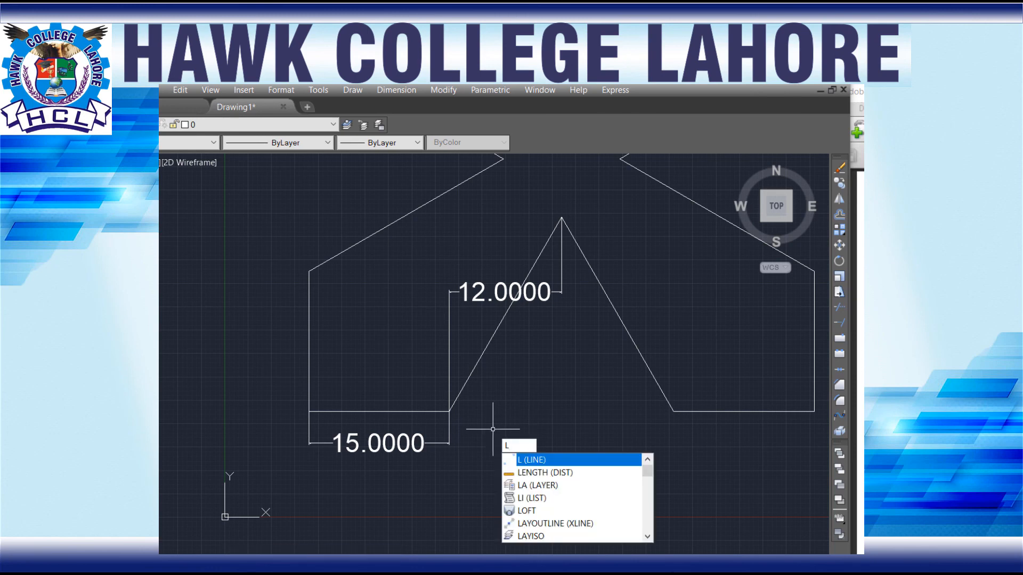
{"action": "key", "text": "Return"}
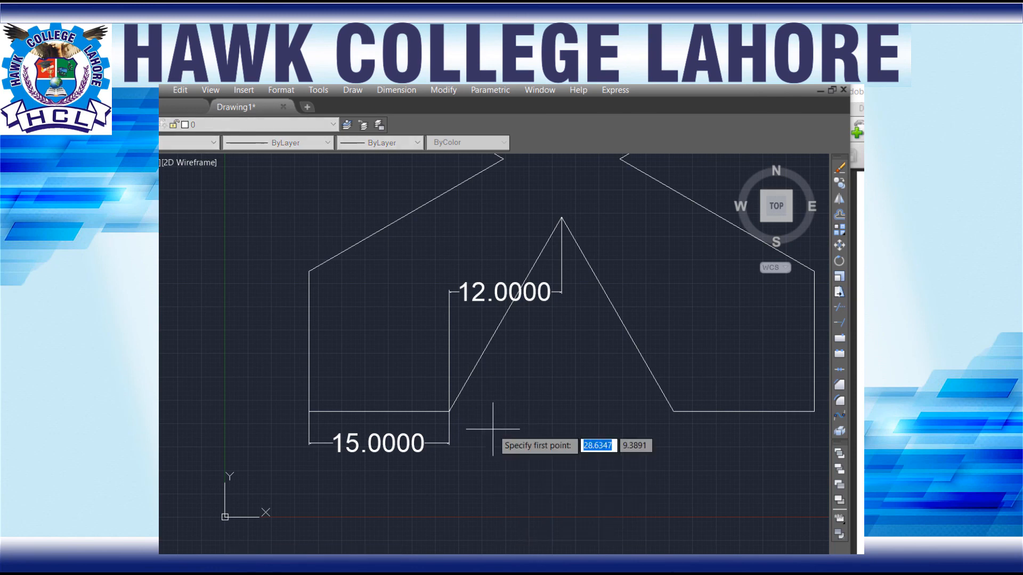
{"action": "left_click", "coordinate": [450, 411]}
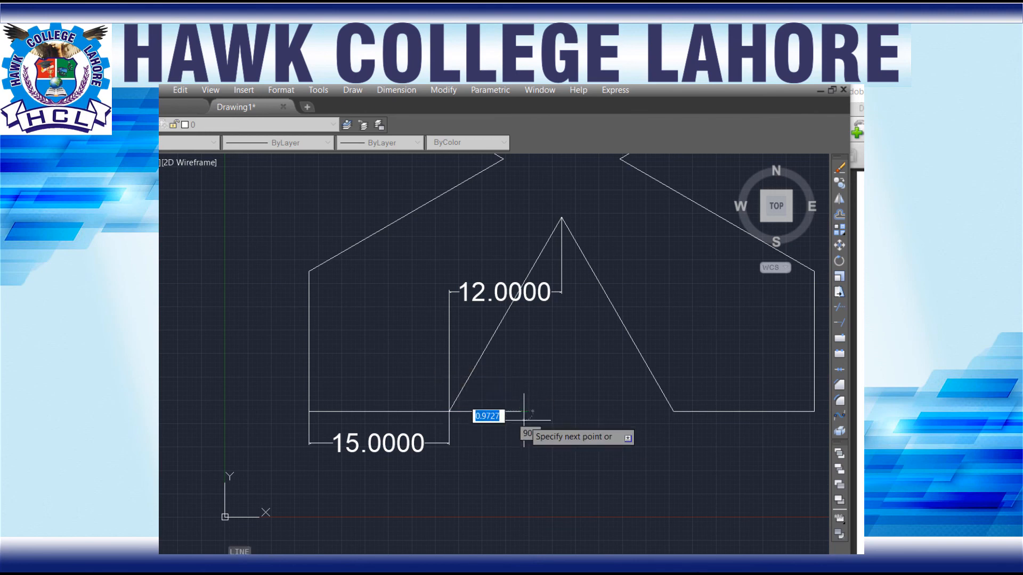
{"action": "key", "text": "Escape"}
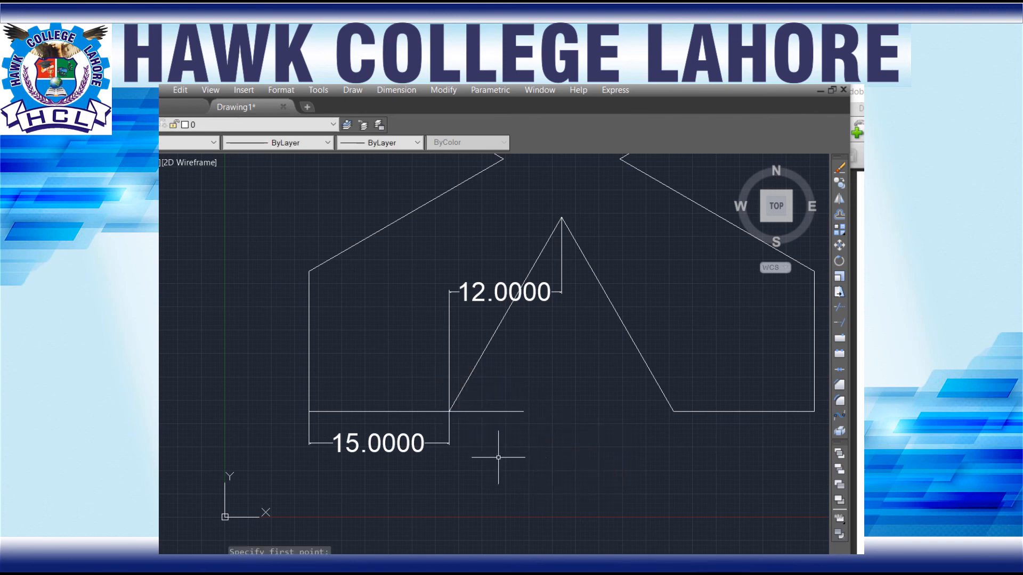
Step: Add an angular dimension between the short horizontal reference line and the lower notch's left slanted line, placed inside the notch
{"action": "left_click", "coordinate": [397, 90]}
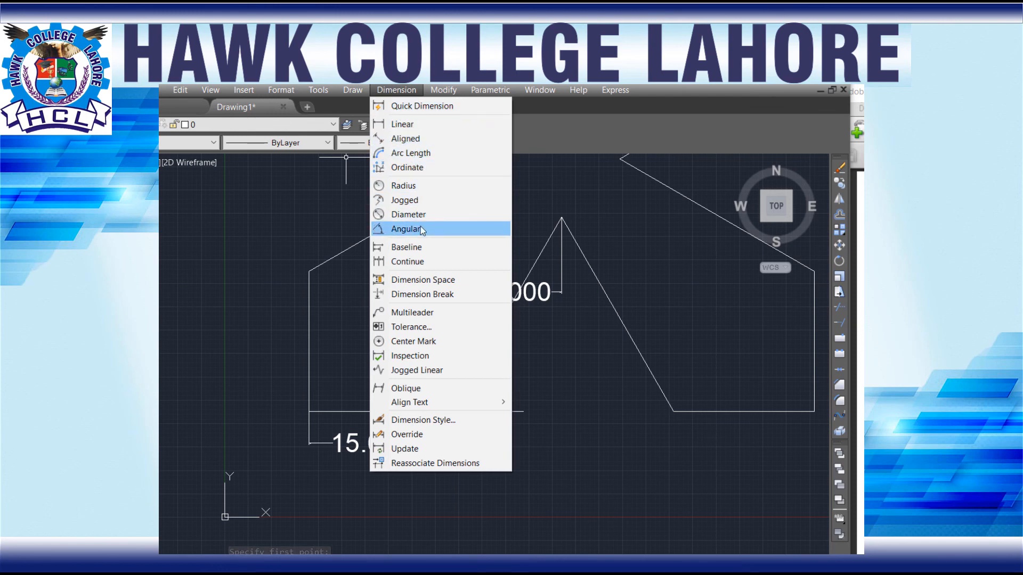
{"action": "left_click", "coordinate": [409, 229]}
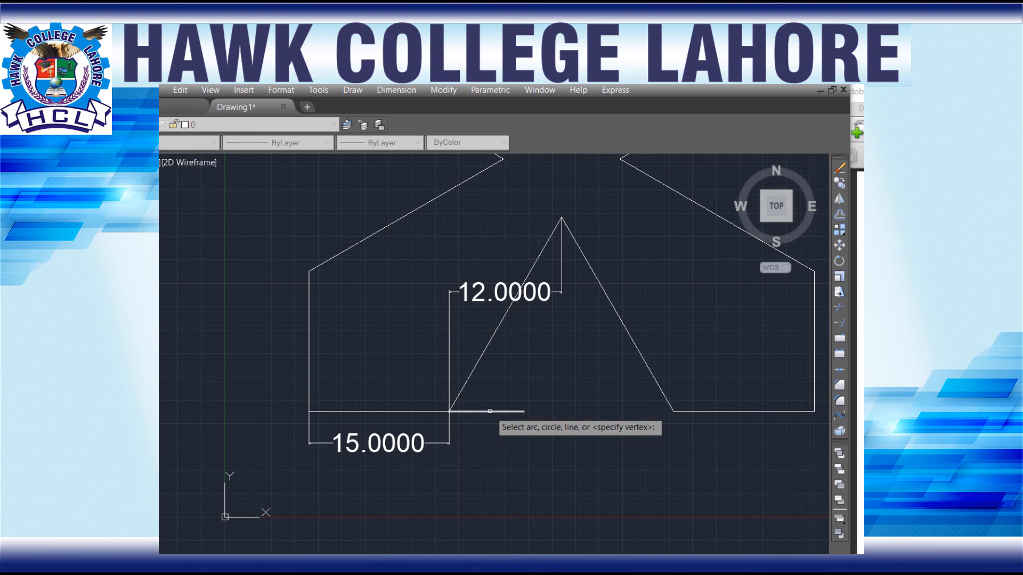
{"action": "left_click", "coordinate": [490, 411]}
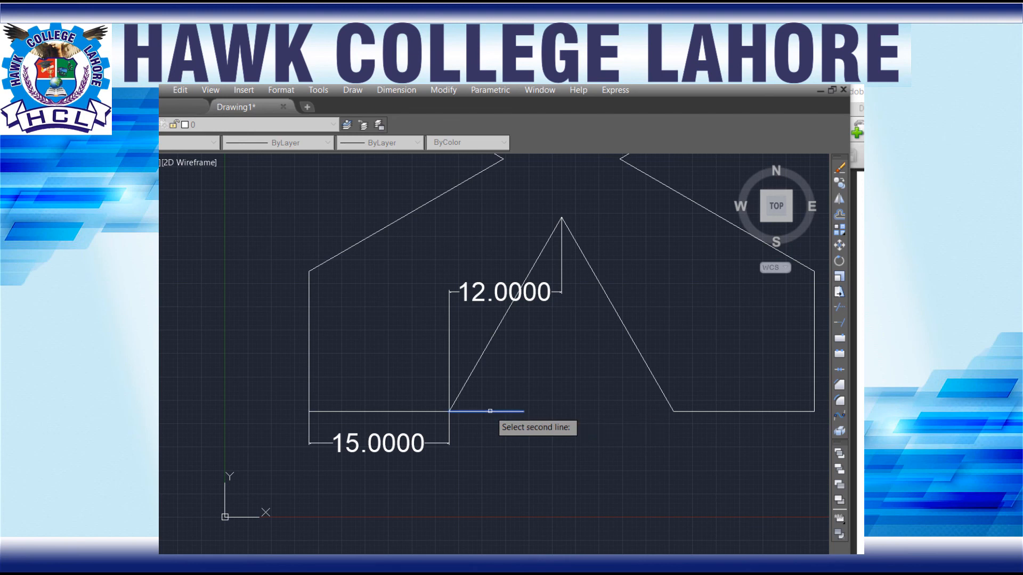
{"action": "left_click", "coordinate": [473, 368]}
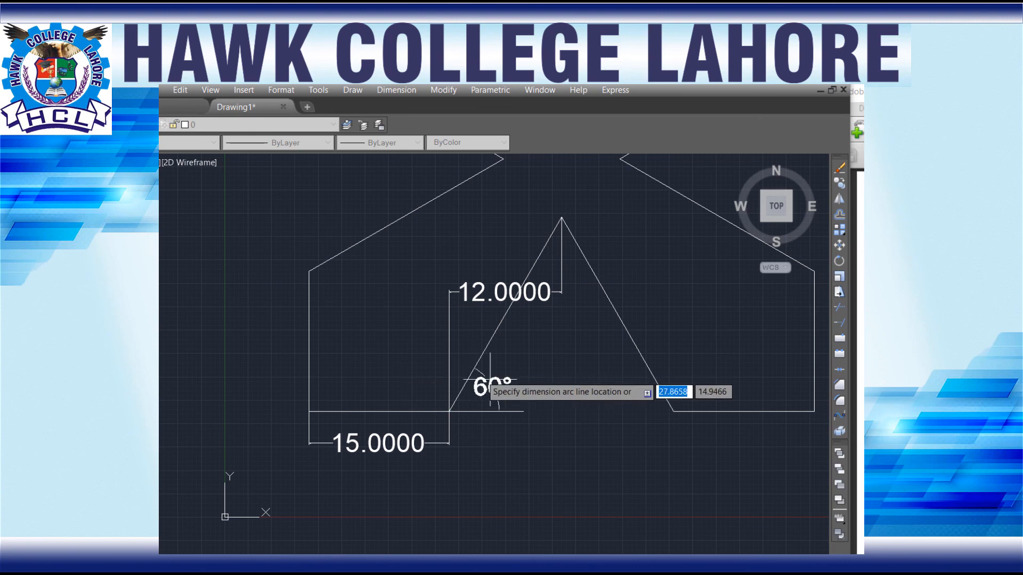
{"action": "left_click", "coordinate": [517, 384]}
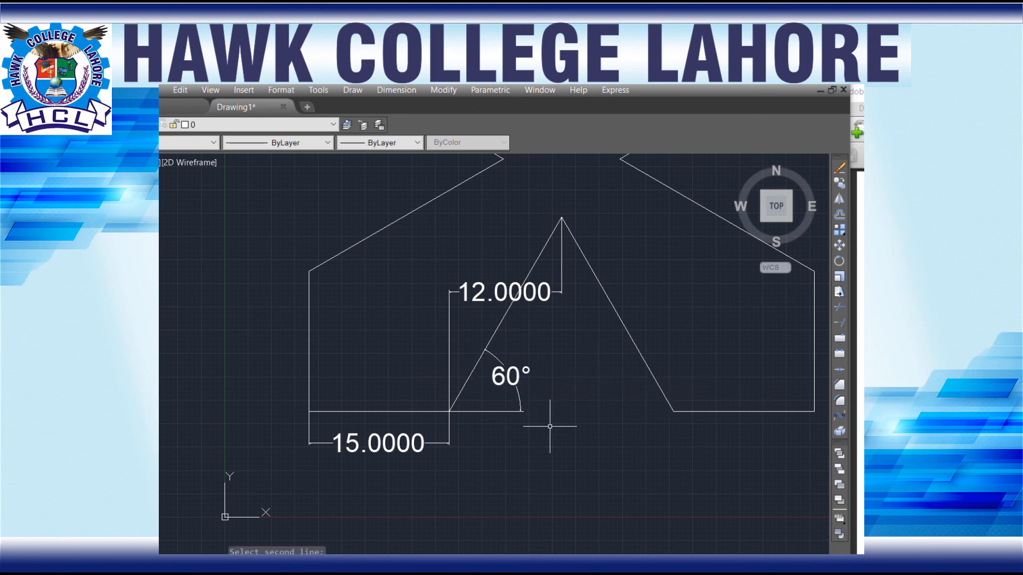
Step: Select the entire four-armed figure with its dimensions and combine everything into one group
{"action": "scroll", "coordinate": [577, 436], "scroll_direction": "down", "scroll_amount": 5}
{"action": "scroll", "coordinate": [559, 408], "scroll_direction": "up", "scroll_amount": 3}
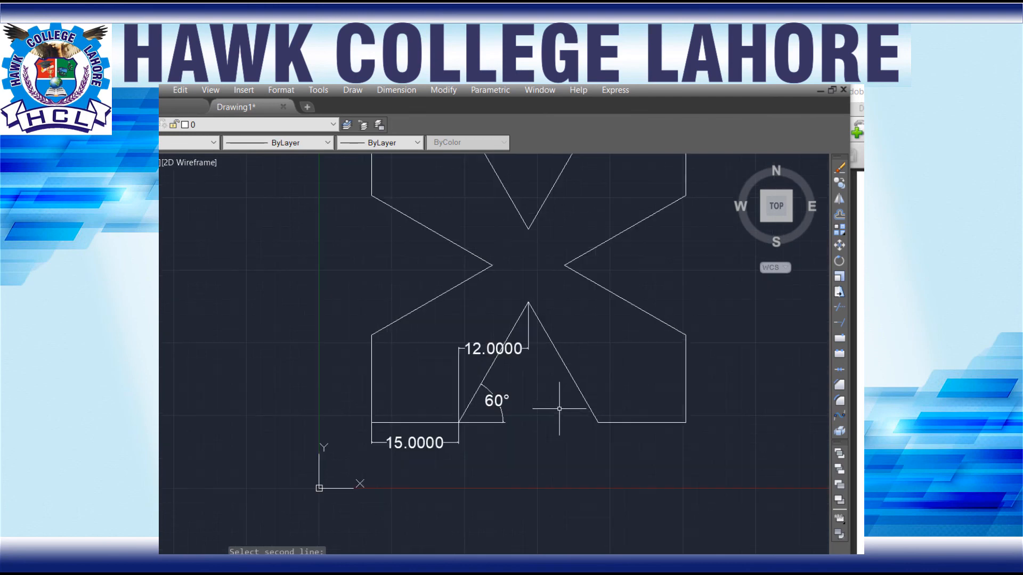
{"action": "scroll", "coordinate": [558, 412], "scroll_direction": "down", "scroll_amount": 2}
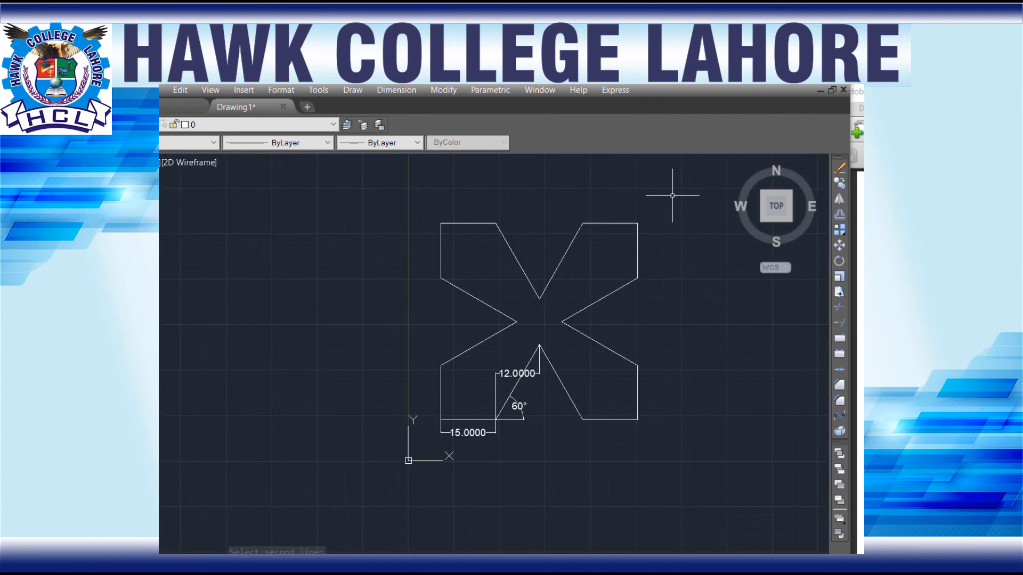
{"action": "left_click", "coordinate": [672, 195]}
{"action": "left_click", "coordinate": [394, 474]}
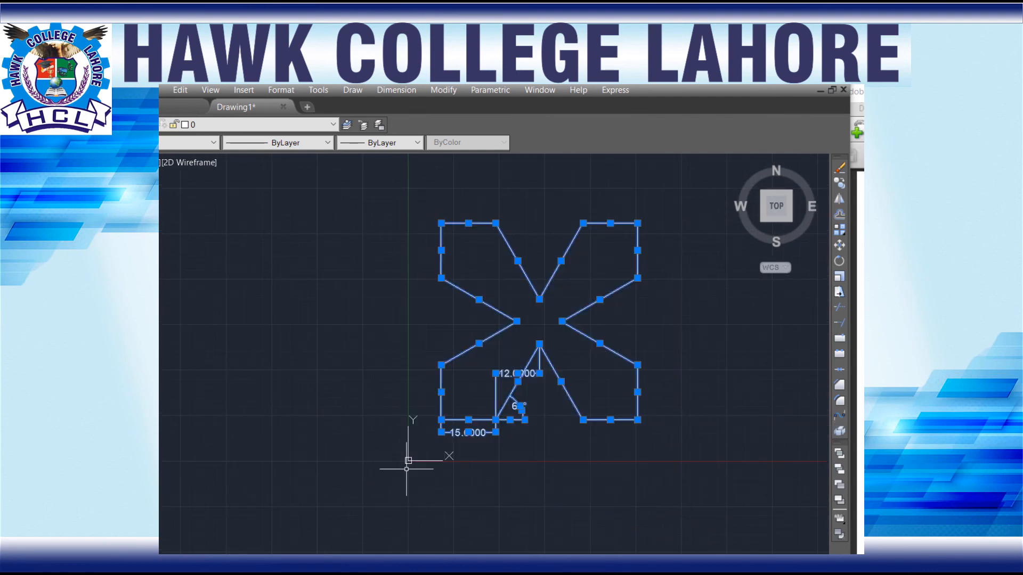
{"action": "key", "text": "Return"}
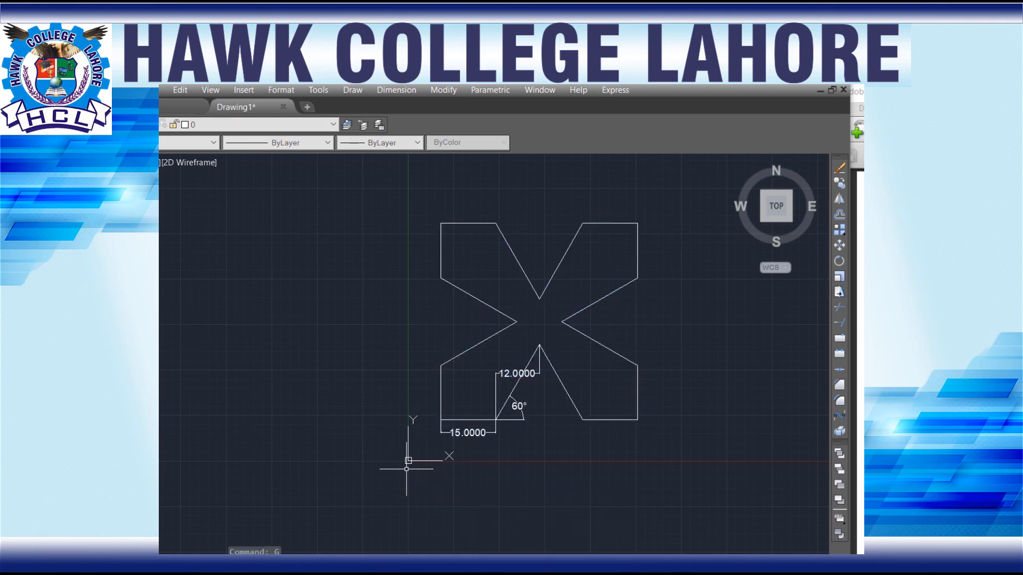